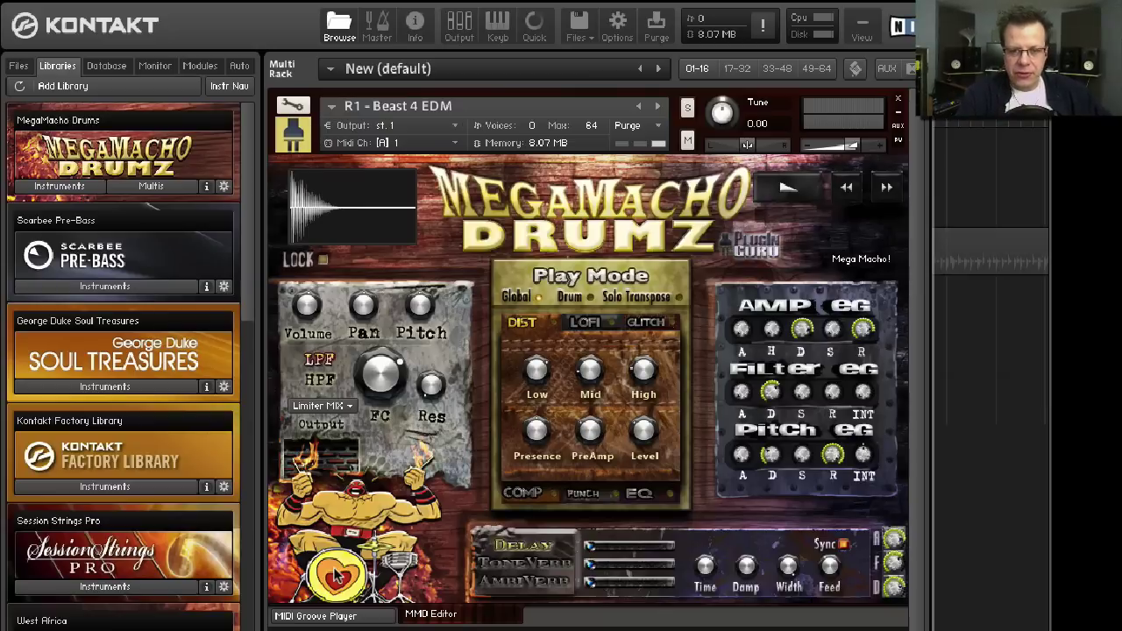
# - Show the Groove Player and open Single Instrument Grooves to list its KITS style folders
pyautogui.click(333, 618)
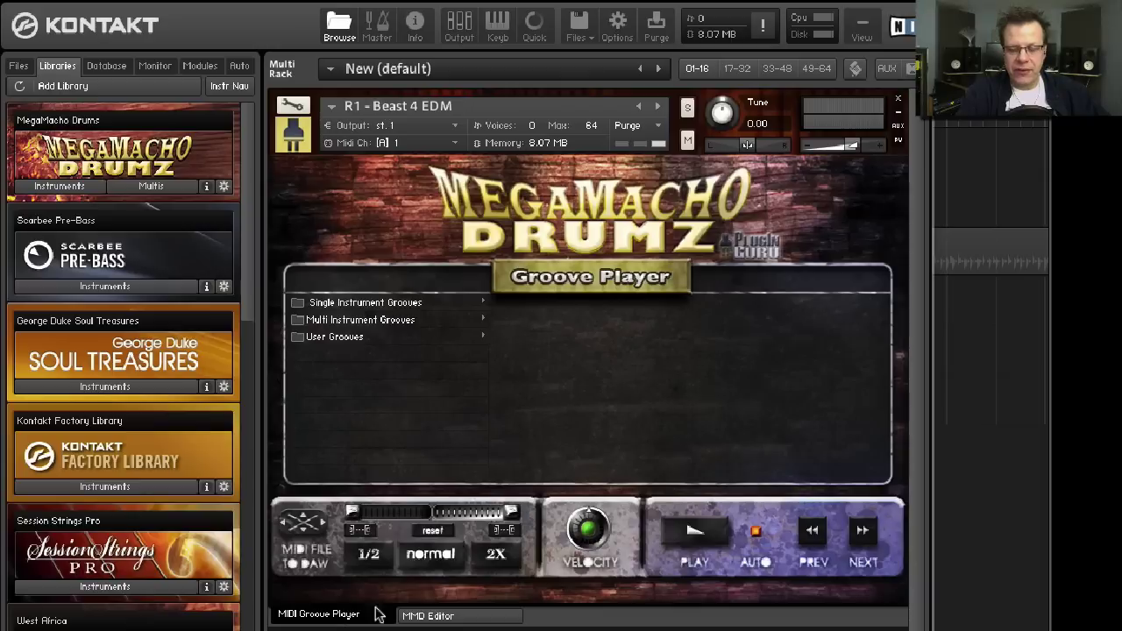
pyautogui.click(414, 616)
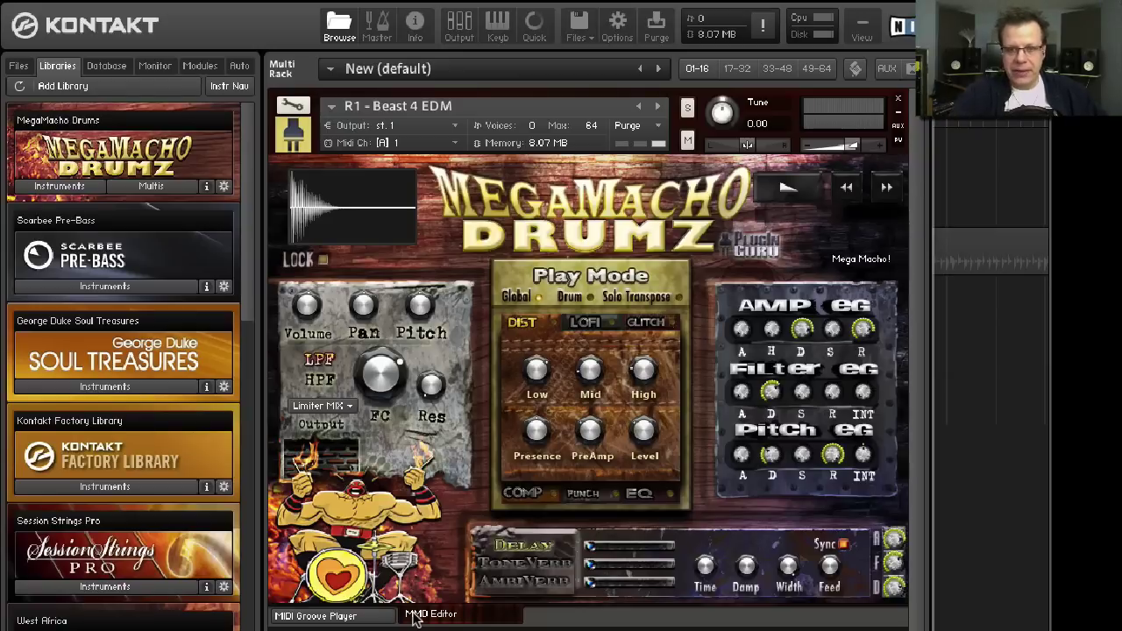
pyautogui.click(351, 617)
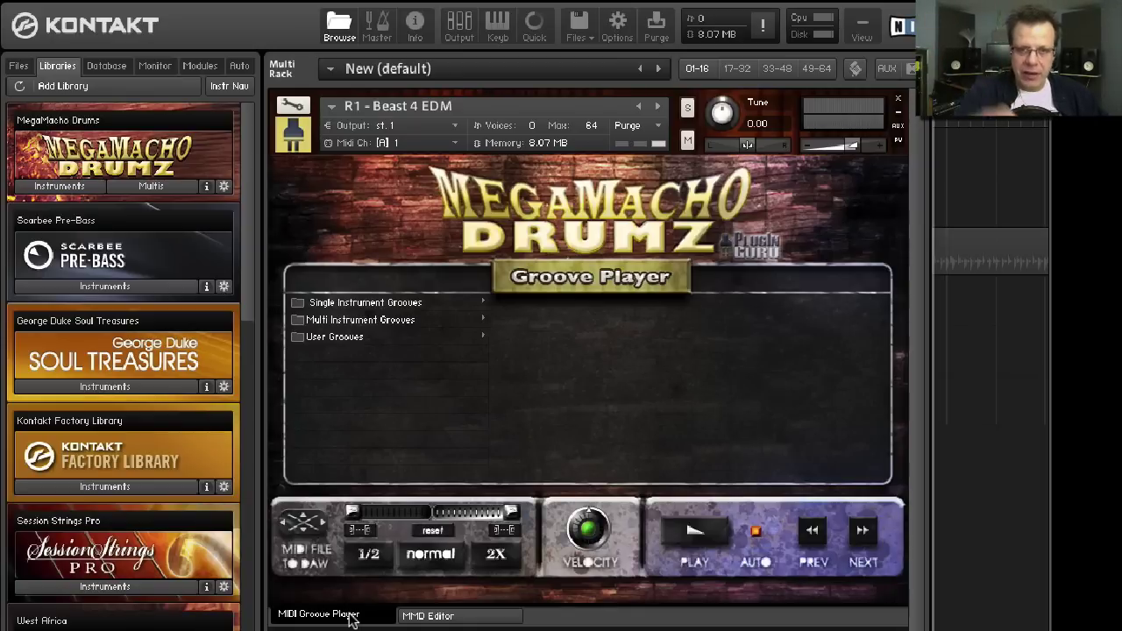
pyautogui.click(369, 303)
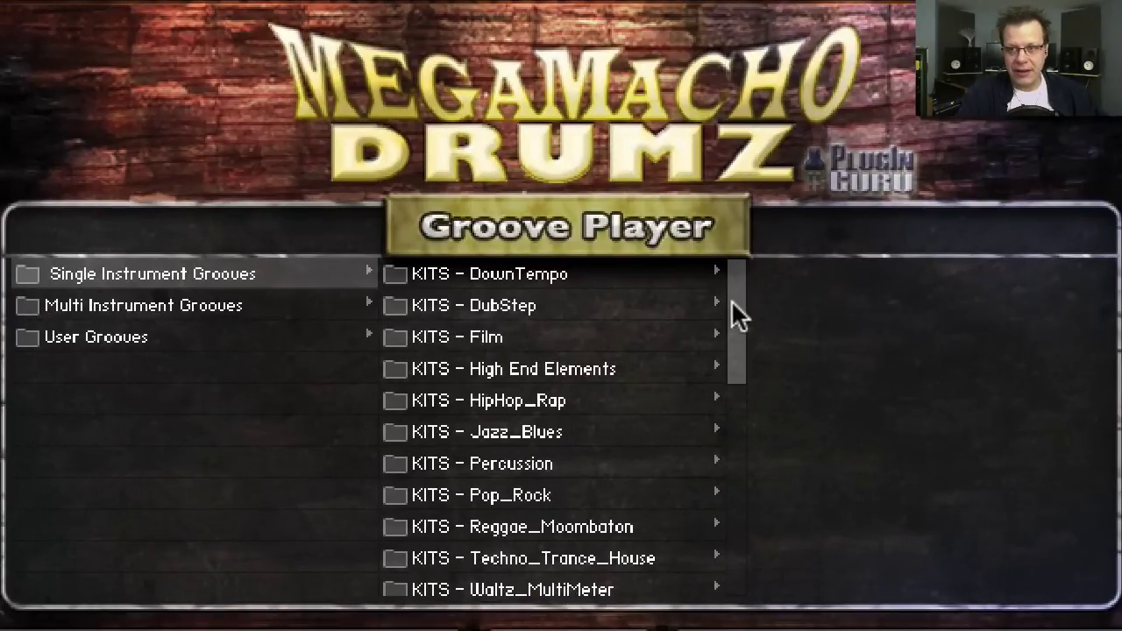
pyautogui.moveTo(733, 300)
pyautogui.mouseDown()
pyautogui.moveTo(732, 457)
pyautogui.moveTo(745, 281)
pyautogui.mouseUp()
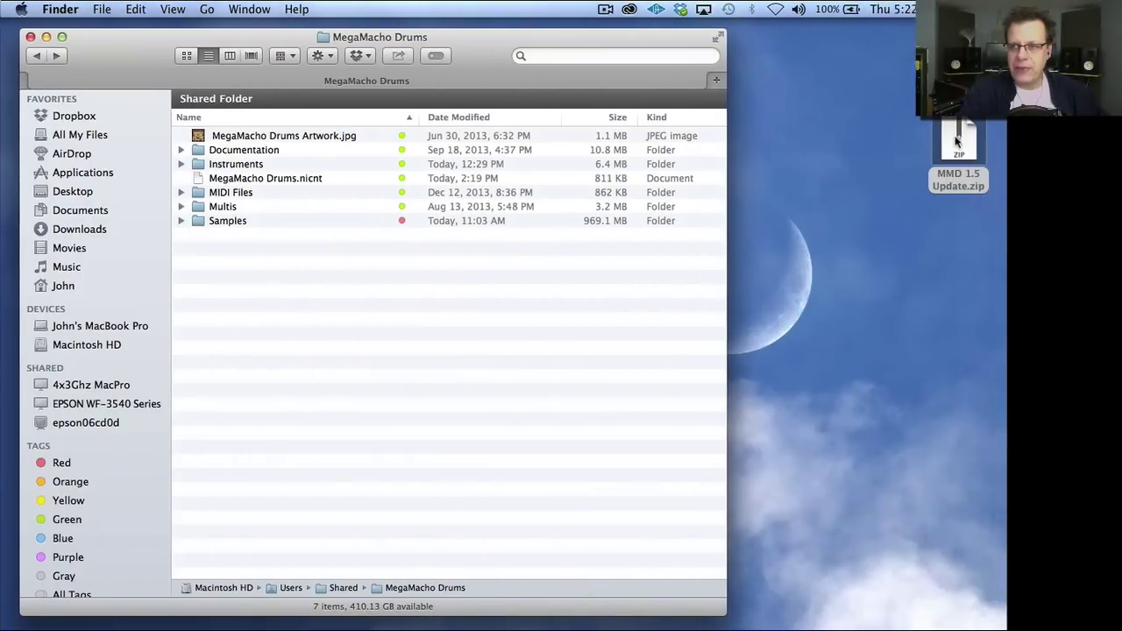
# - Extract MMD 1.5 Update.zip and open its folder in a window at the lower right
pyautogui.doubleClick(957, 140)
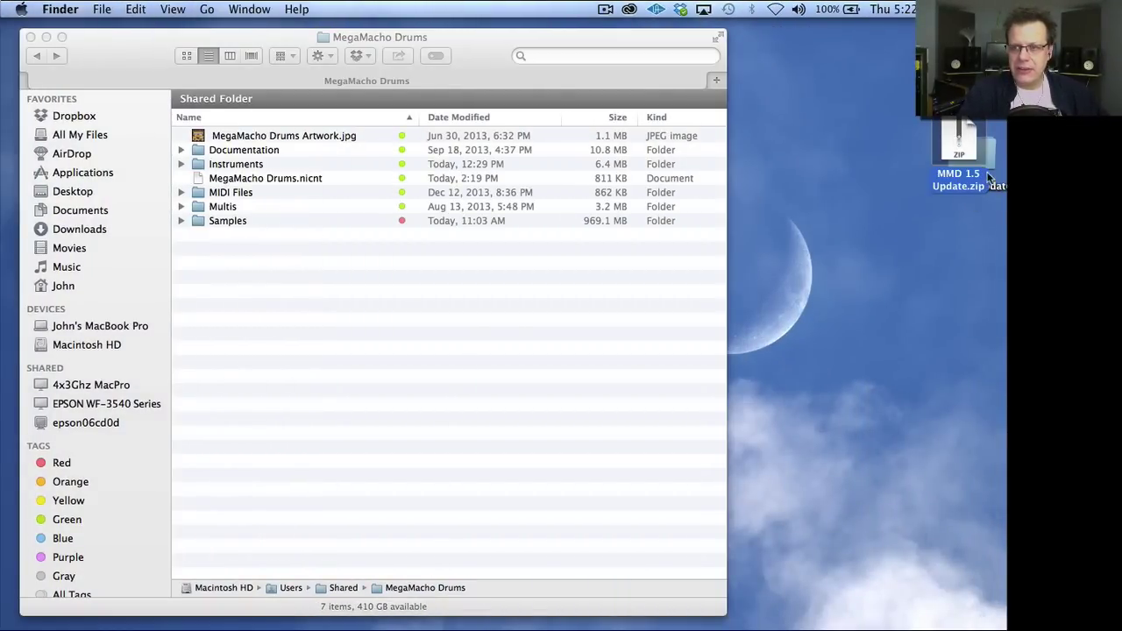
pyautogui.moveTo(995, 186); pyautogui.dragTo(980, 263)
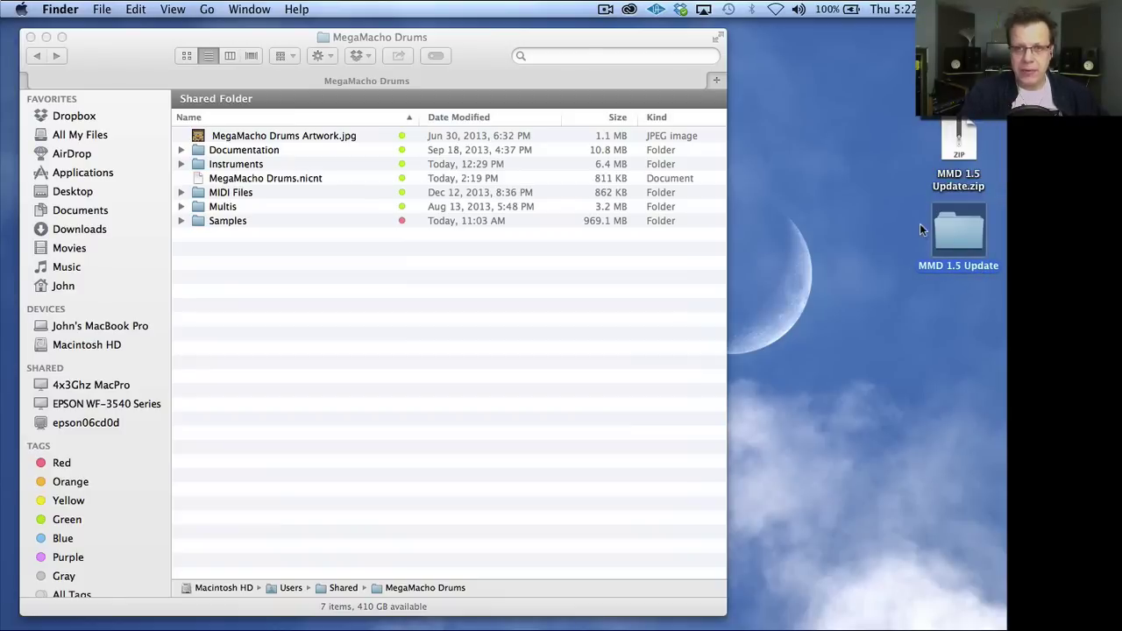
pyautogui.doubleClick(962, 231)
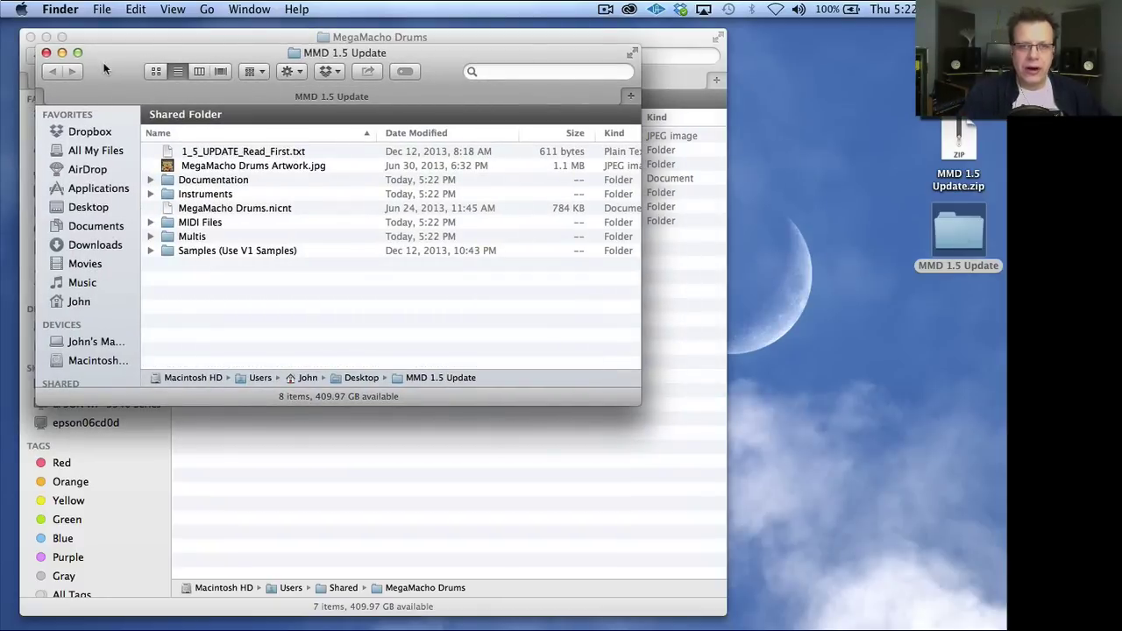
pyautogui.moveTo(103, 68); pyautogui.dragTo(606, 291)
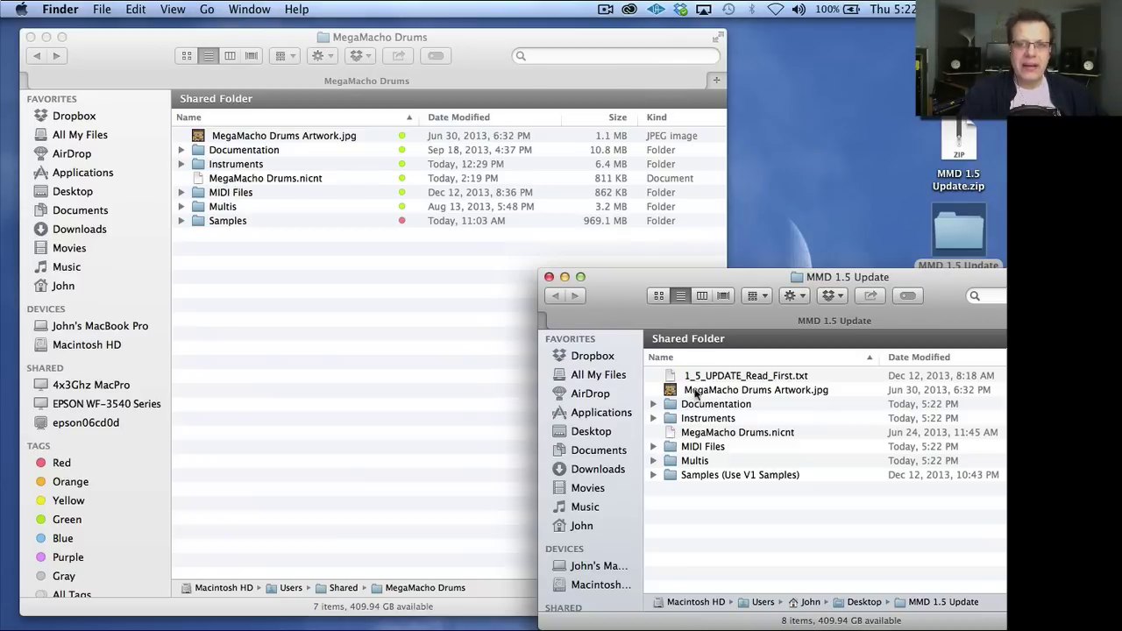
# - Move MegaMacho Drums.nkc and .nkx out of the library's Samples folder to the desktop
pyautogui.press('super+a')
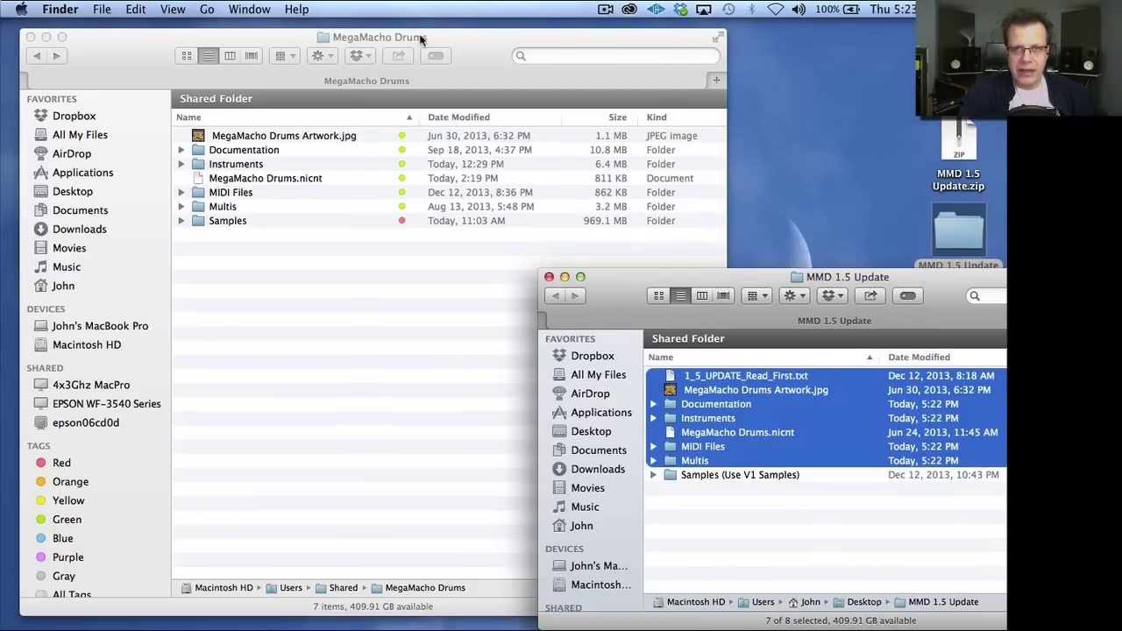
pyautogui.click(39, 56)
pyautogui.click(38, 56)
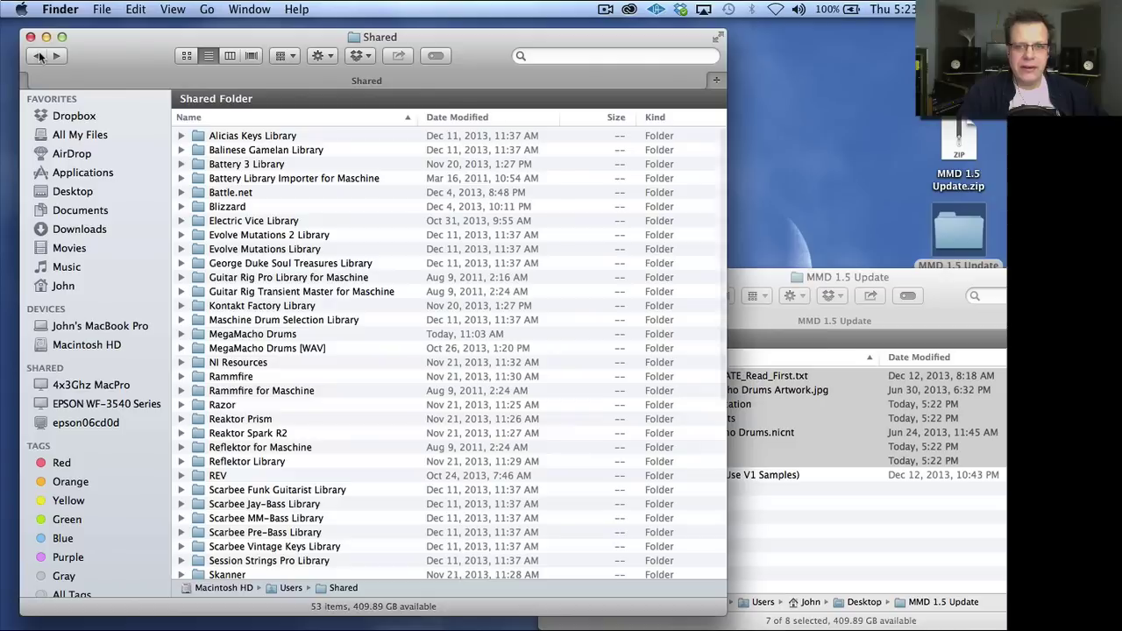
pyautogui.click(280, 336)
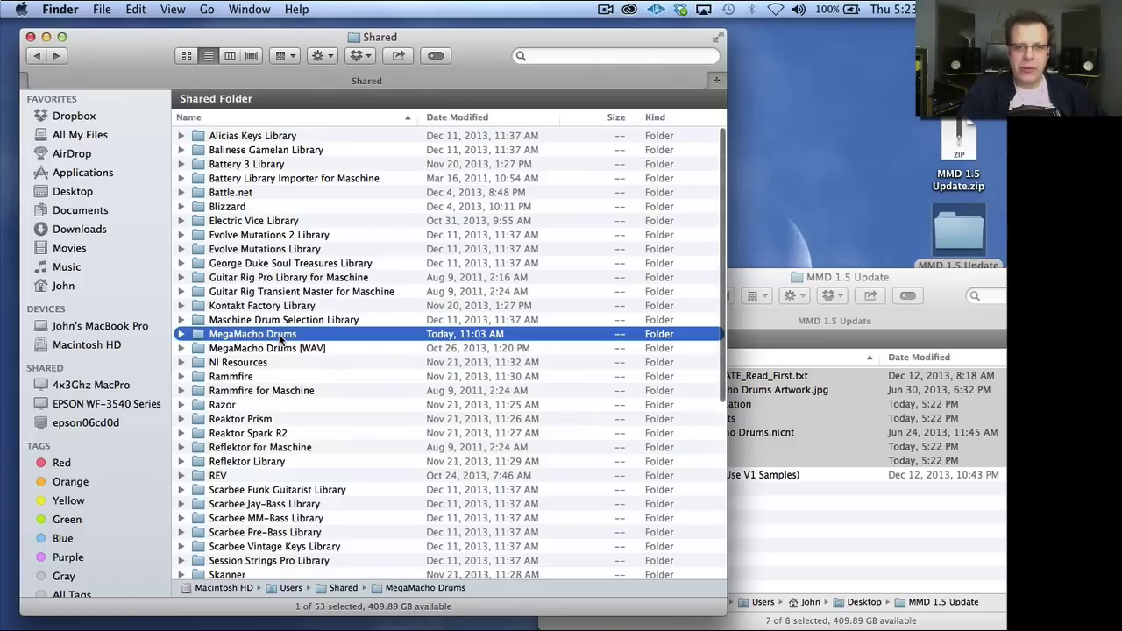
pyautogui.rightClick(280, 337)
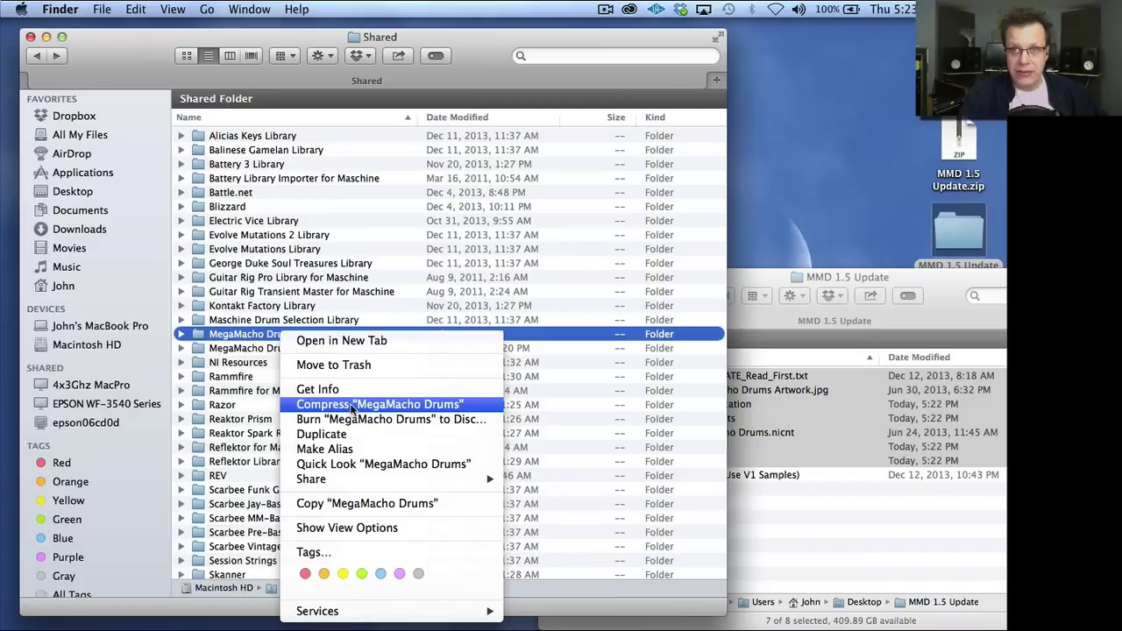
pyautogui.doubleClick(233, 336)
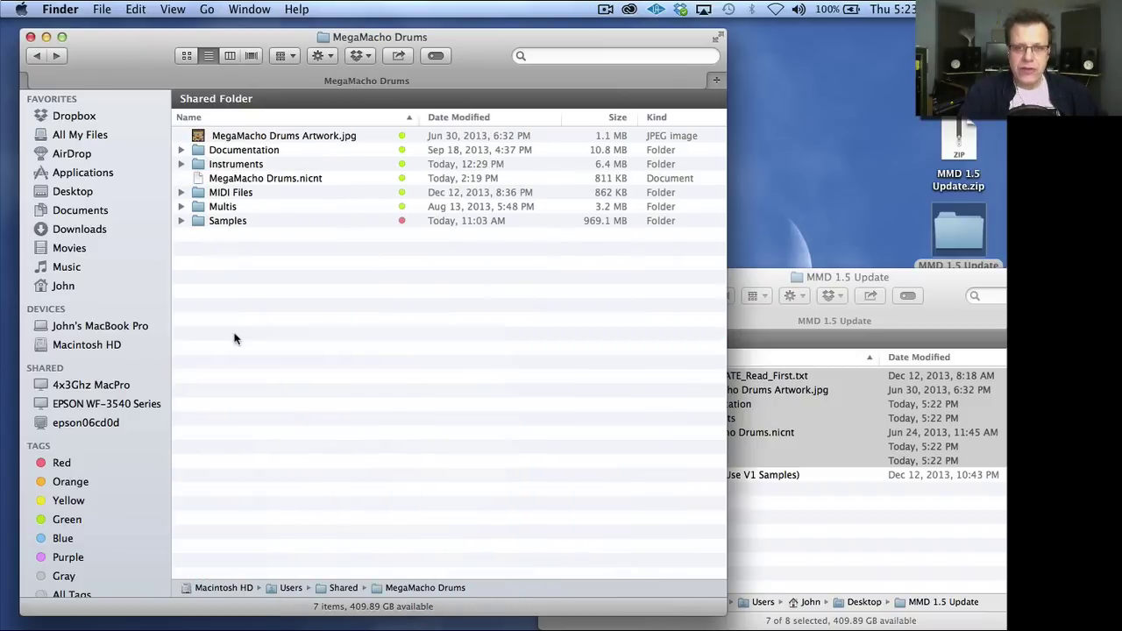
pyautogui.click(181, 221)
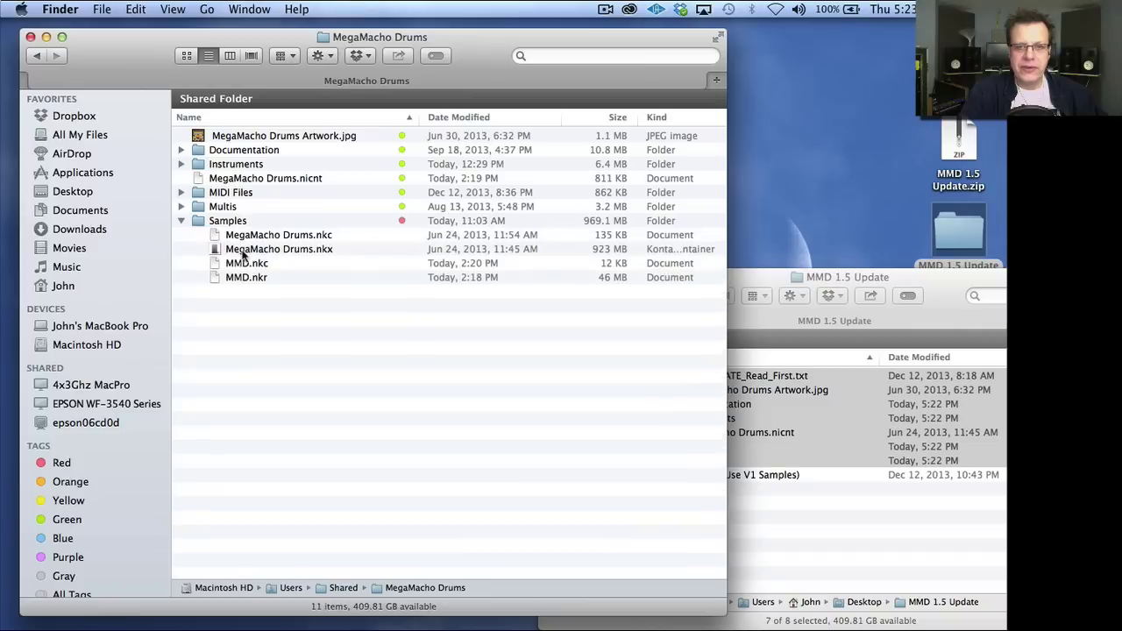
pyautogui.click(255, 247)
pyautogui.click(258, 234)
pyautogui.click(258, 250)
pyautogui.click(261, 237)
pyautogui.keyDown('shift'); pyautogui.click(262, 246); pyautogui.keyUp('shift')
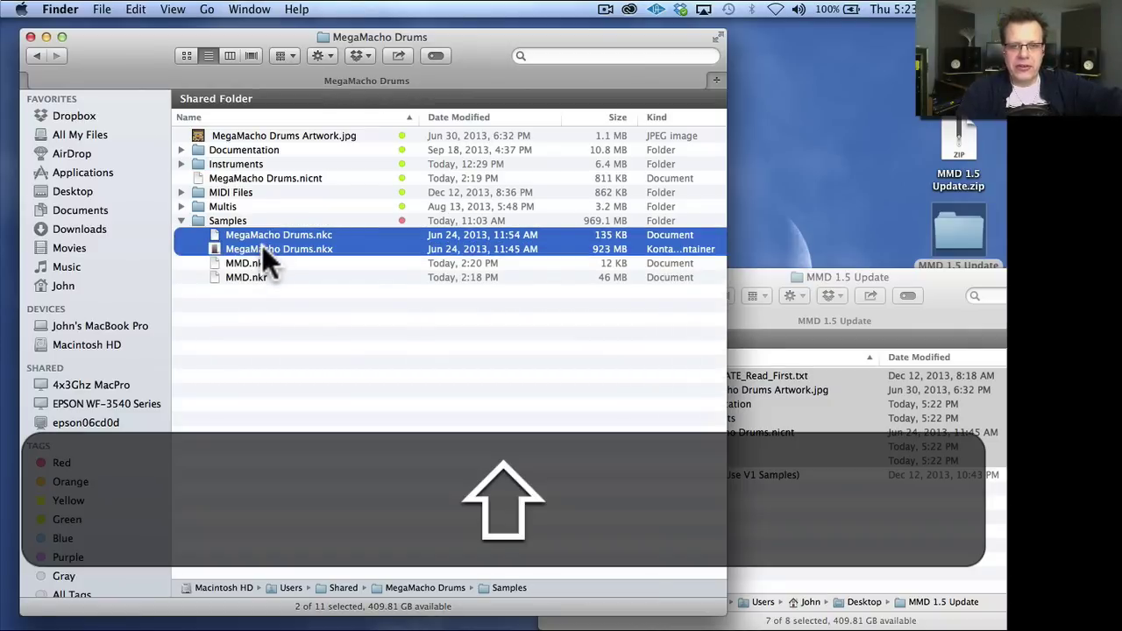
pyautogui.moveTo(262, 246); pyautogui.dragTo(820, 120)
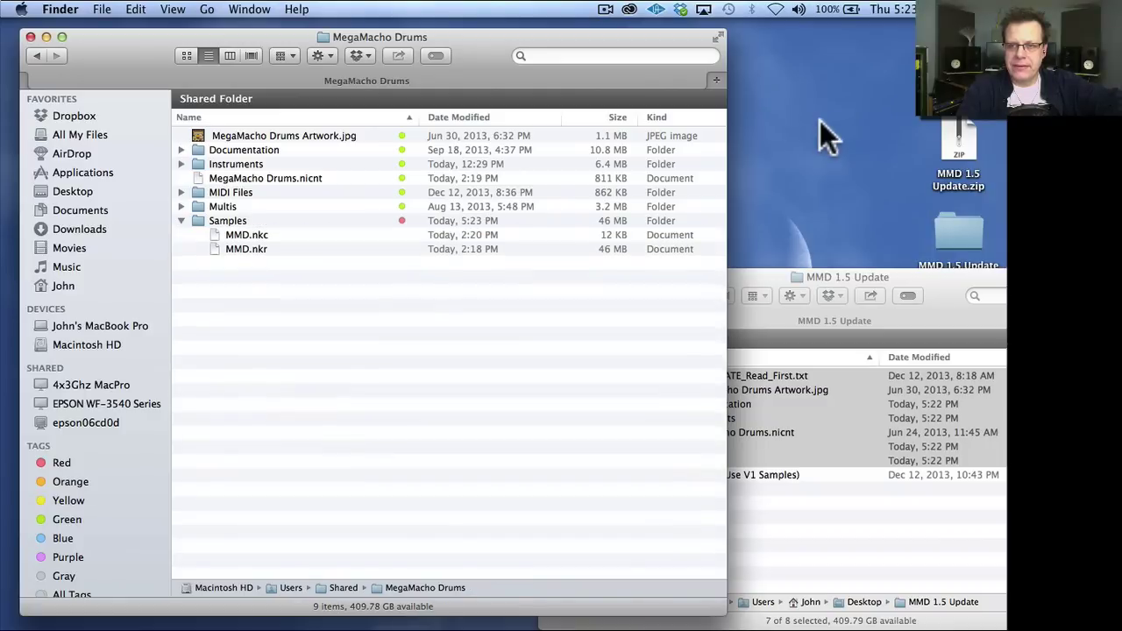
# - Compress the MegaMacho Drums folder into a MegaMacho Drums.zip backup in Shared
pyautogui.click(36, 55)
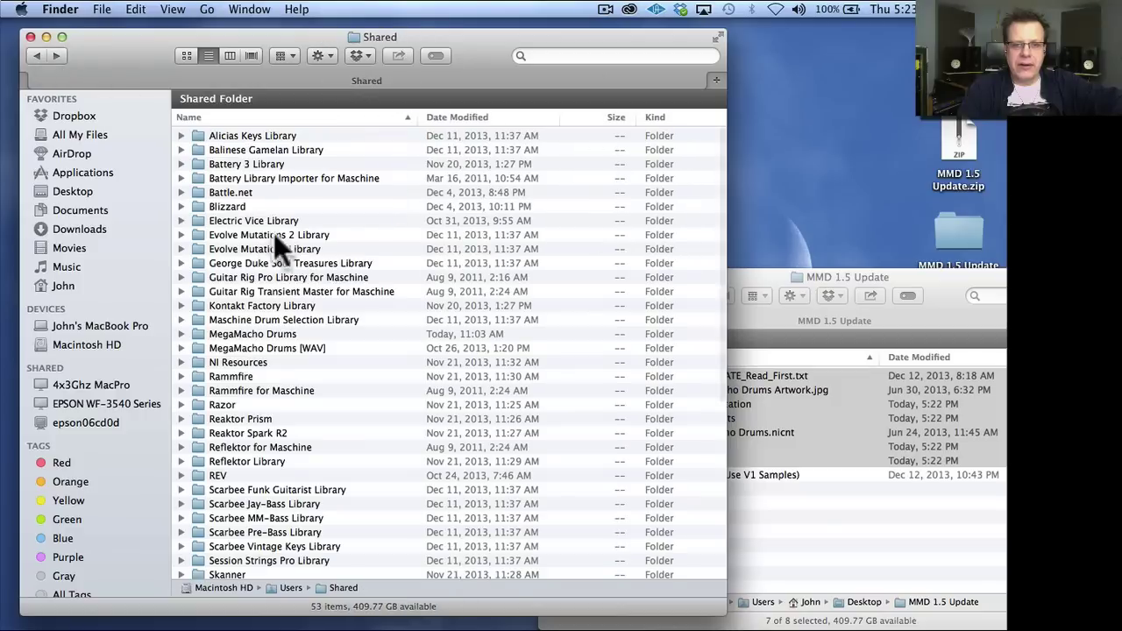
pyautogui.click(283, 334)
pyautogui.keyDown('ctrl'); pyautogui.click(287, 334); pyautogui.keyUp('ctrl')
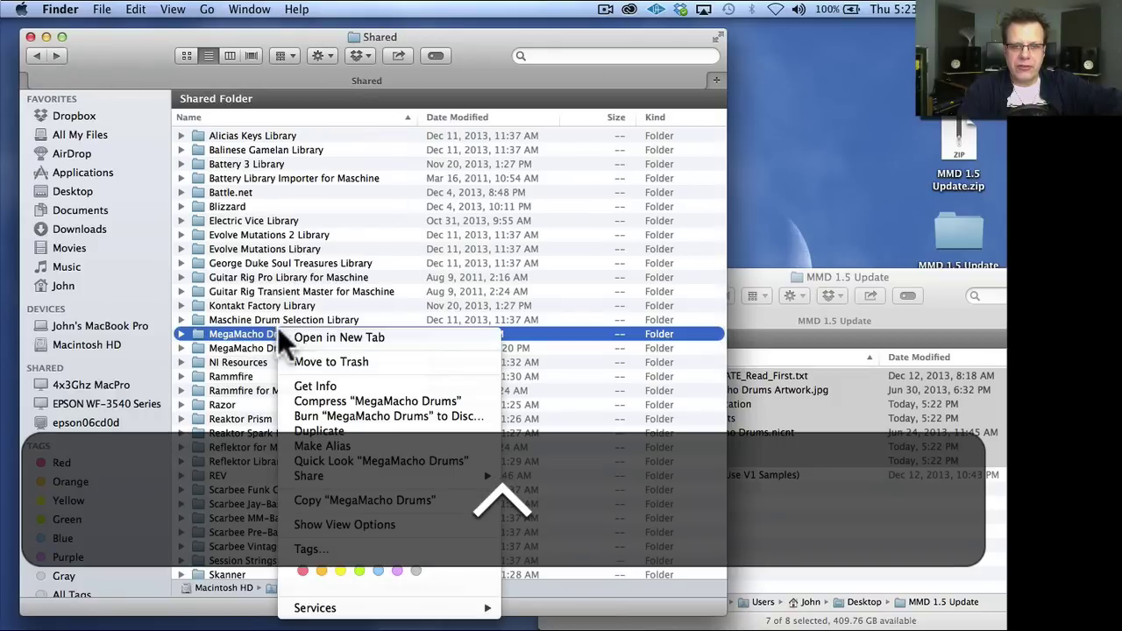
pyautogui.click(361, 401)
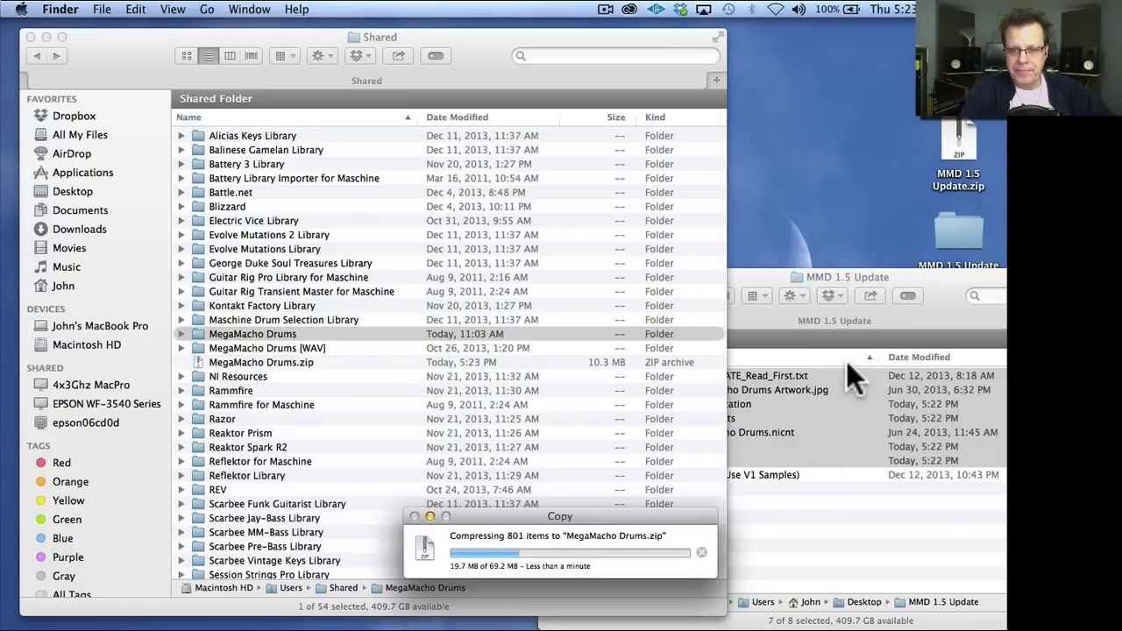
pyautogui.moveTo(844, 284); pyautogui.dragTo(785, 569)
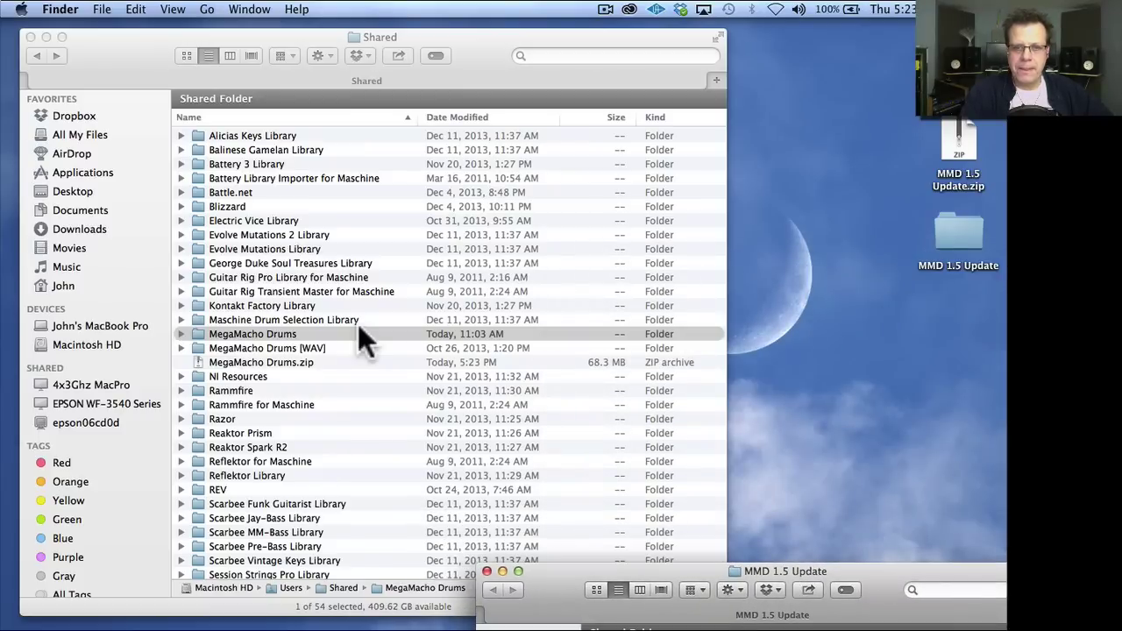
# - Return MegaMacho Drums.nkc and .nkx from the desktop into the library's Samples folder
pyautogui.doubleClick(278, 332)
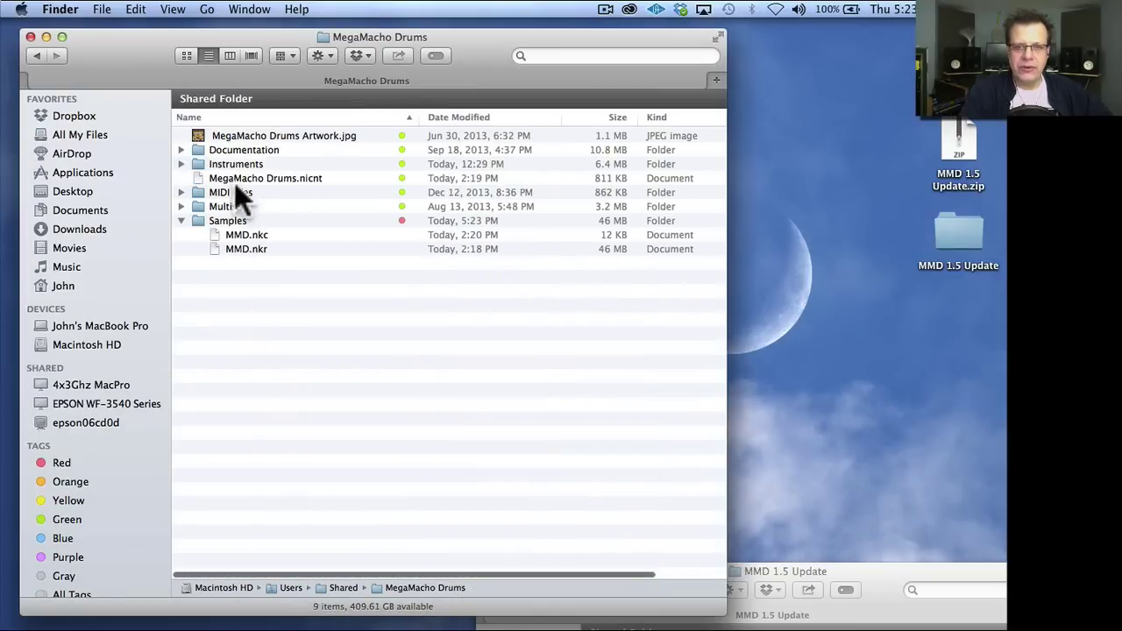
pyautogui.moveTo(281, 37); pyautogui.dragTo(321, 209)
pyautogui.moveTo(653, 136); pyautogui.dragTo(263, 391)
pyautogui.moveTo(278, 211); pyautogui.dragTo(245, 29)
# - Copy the update items, including MMD.nkc and MMD.nkr from Samples (Use V1 Samples), into the library
pyautogui.moveTo(837, 580); pyautogui.dragTo(784, 211)
pyautogui.moveTo(634, 294); pyautogui.dragTo(302, 211)
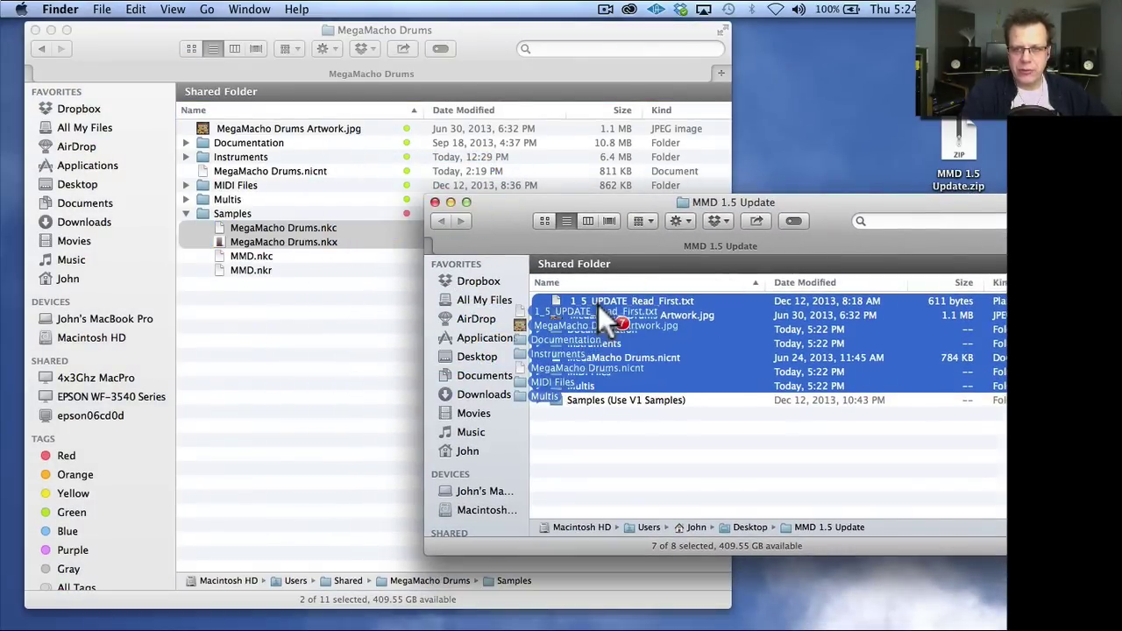
pyautogui.click(281, 256)
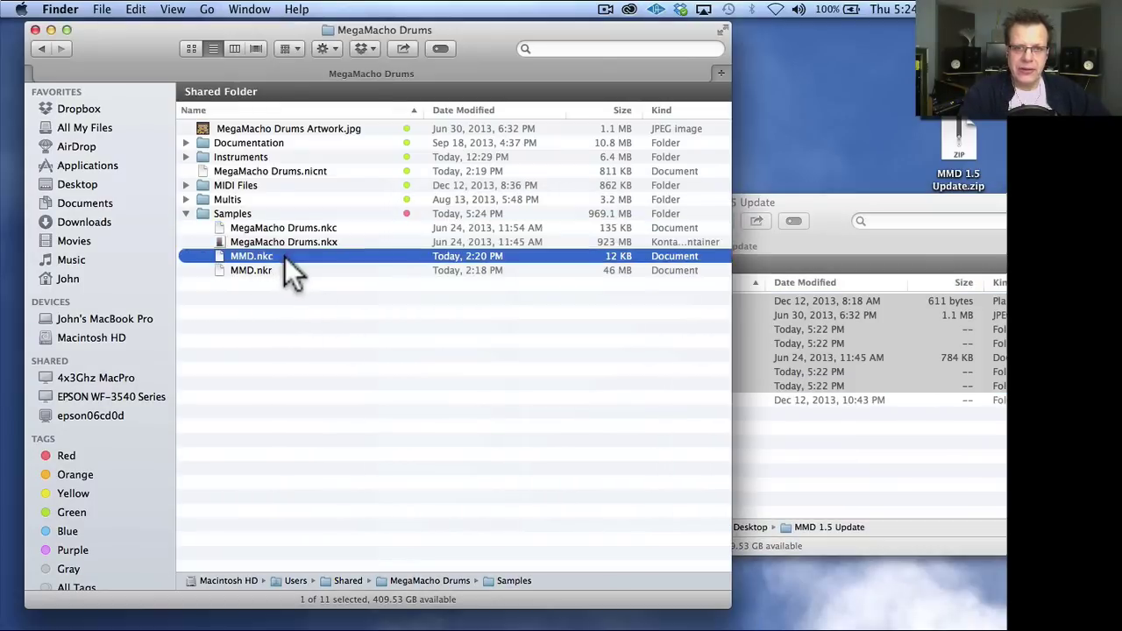
pyautogui.keyDown('shift'); pyautogui.click(272, 273); pyautogui.keyUp('shift')
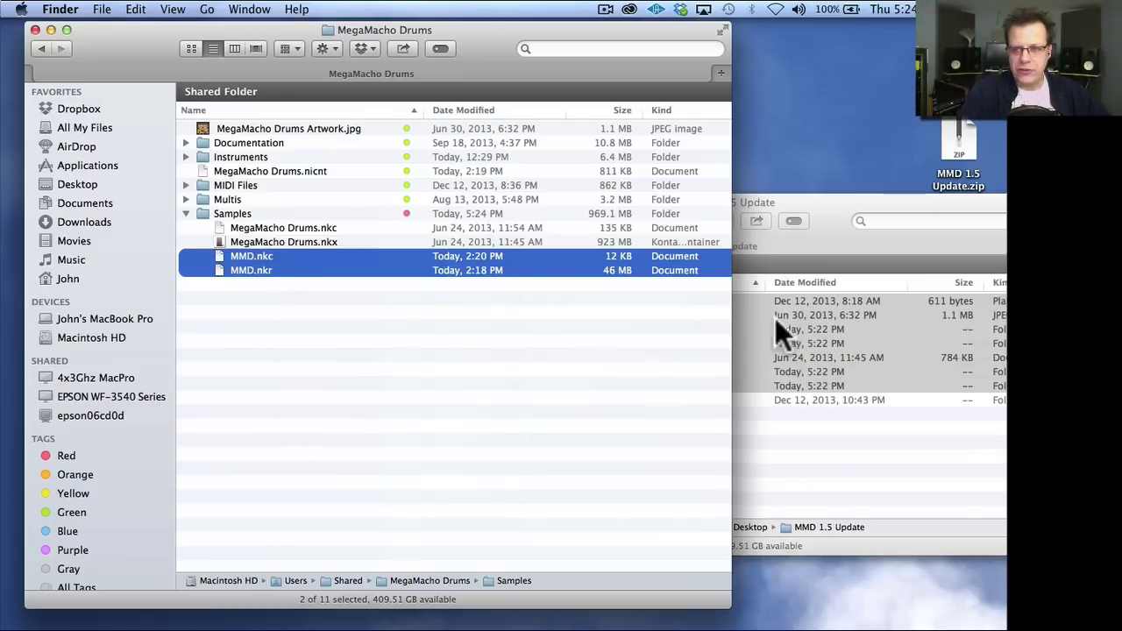
pyautogui.click(618, 372)
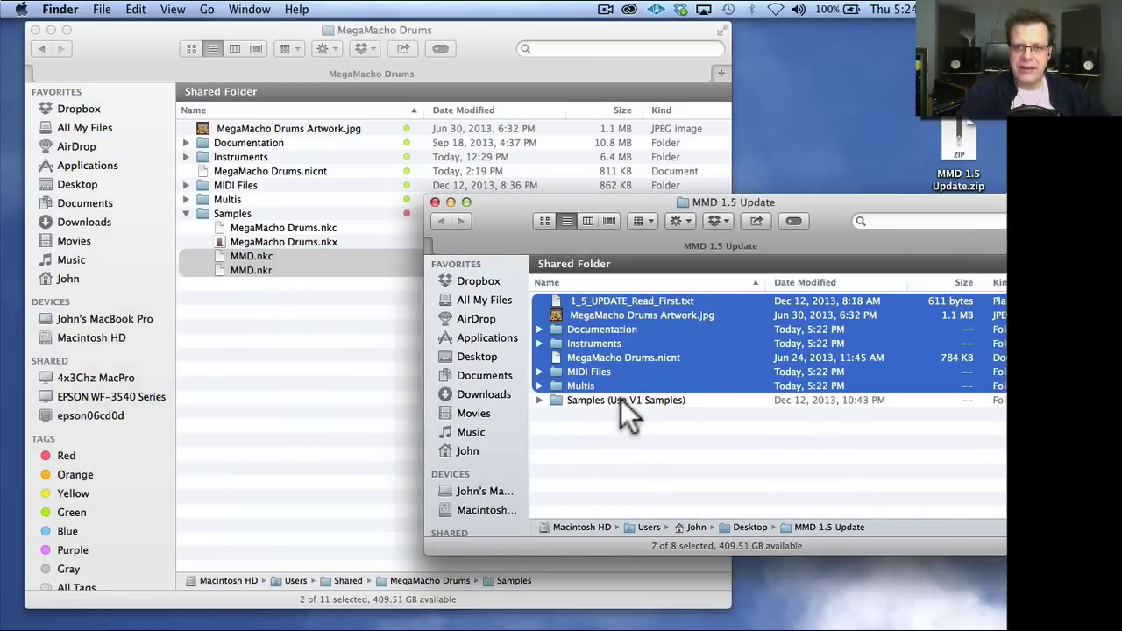
pyautogui.doubleClick(621, 399)
pyautogui.click(624, 302)
pyautogui.keyDown('shift'); pyautogui.click(603, 316); pyautogui.keyUp('shift')
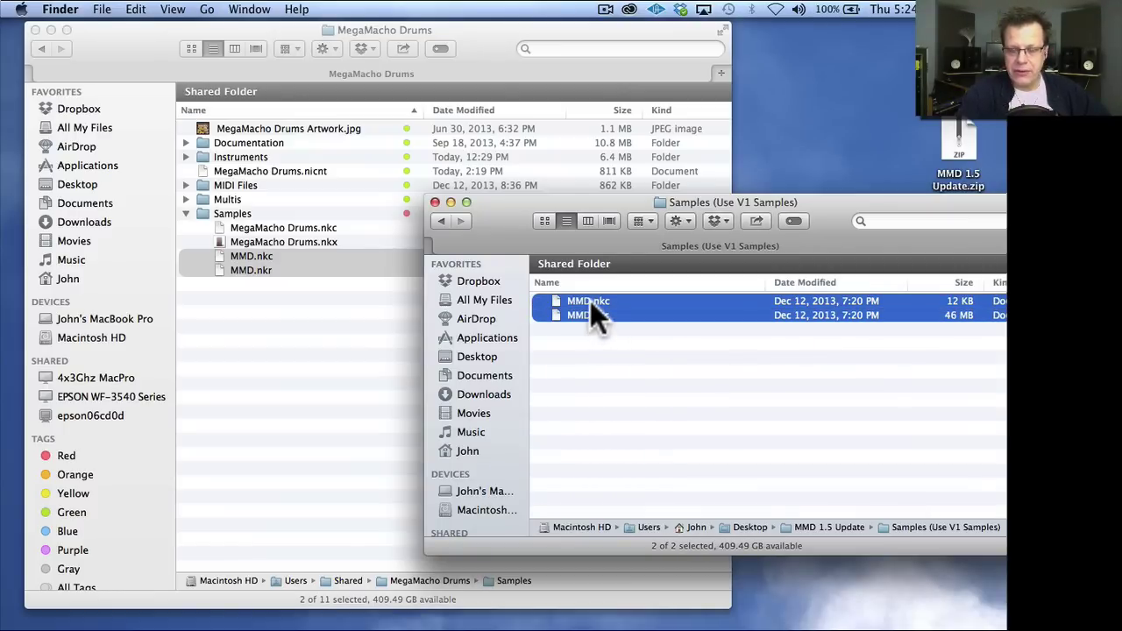
pyautogui.moveTo(590, 302); pyautogui.dragTo(804, 418)
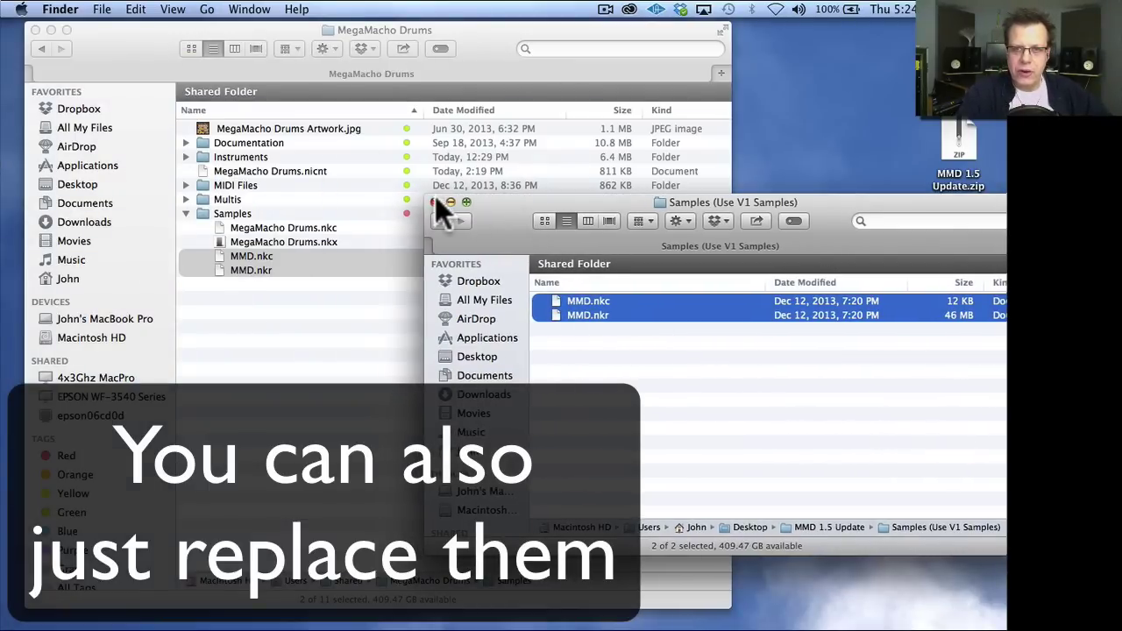
# - Collapse the Samples folder and close both Finder windows
pyautogui.click(434, 202)
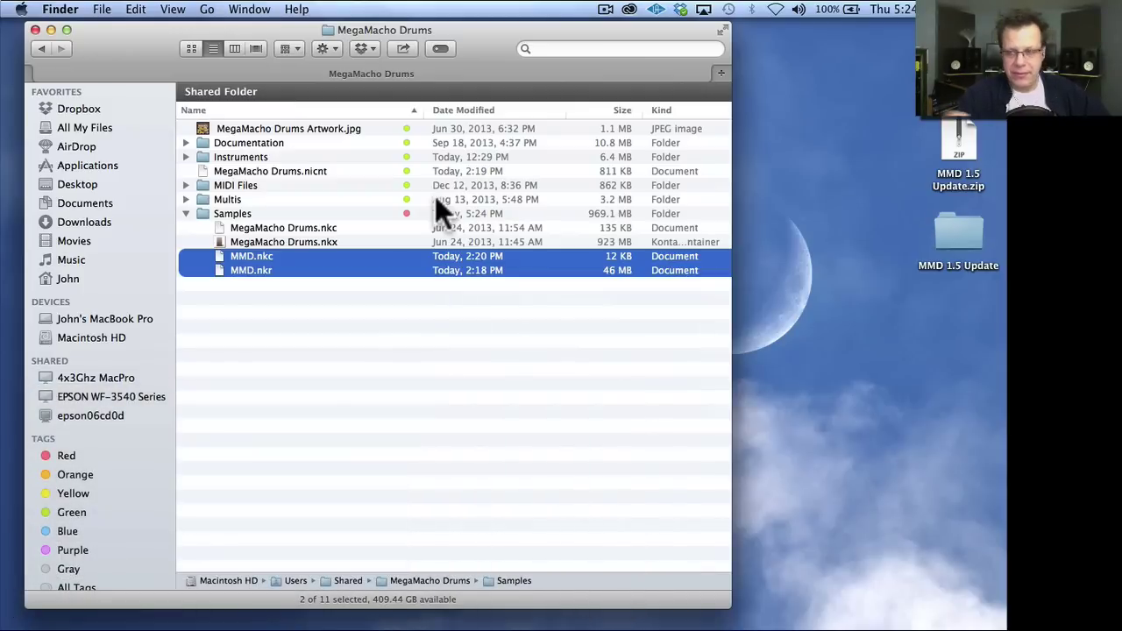
pyautogui.click(186, 213)
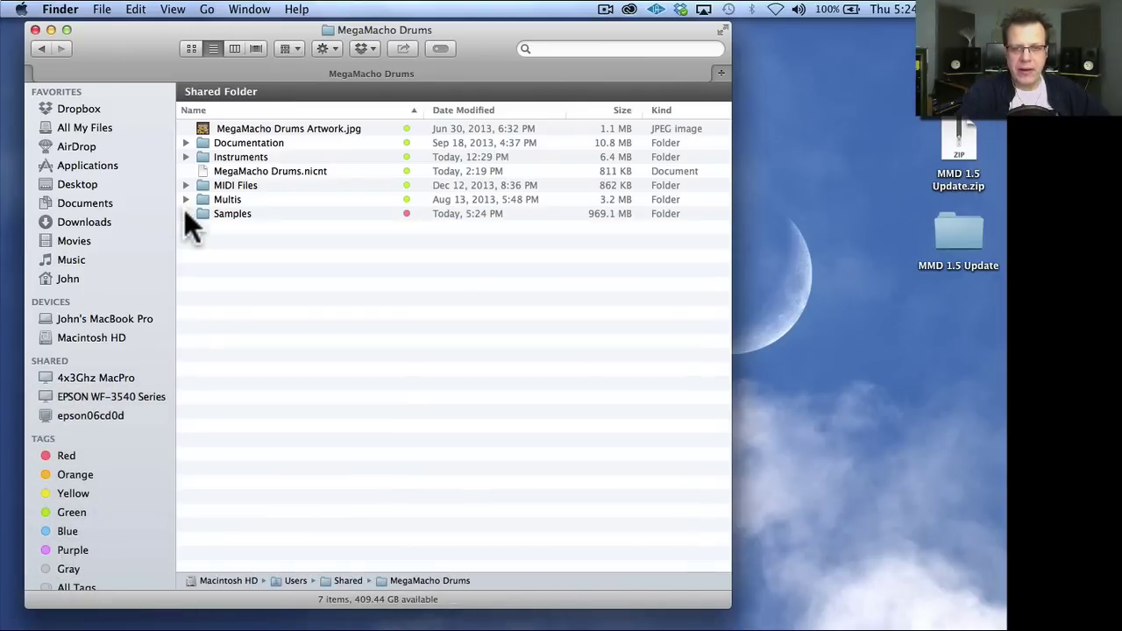
pyautogui.click(35, 29)
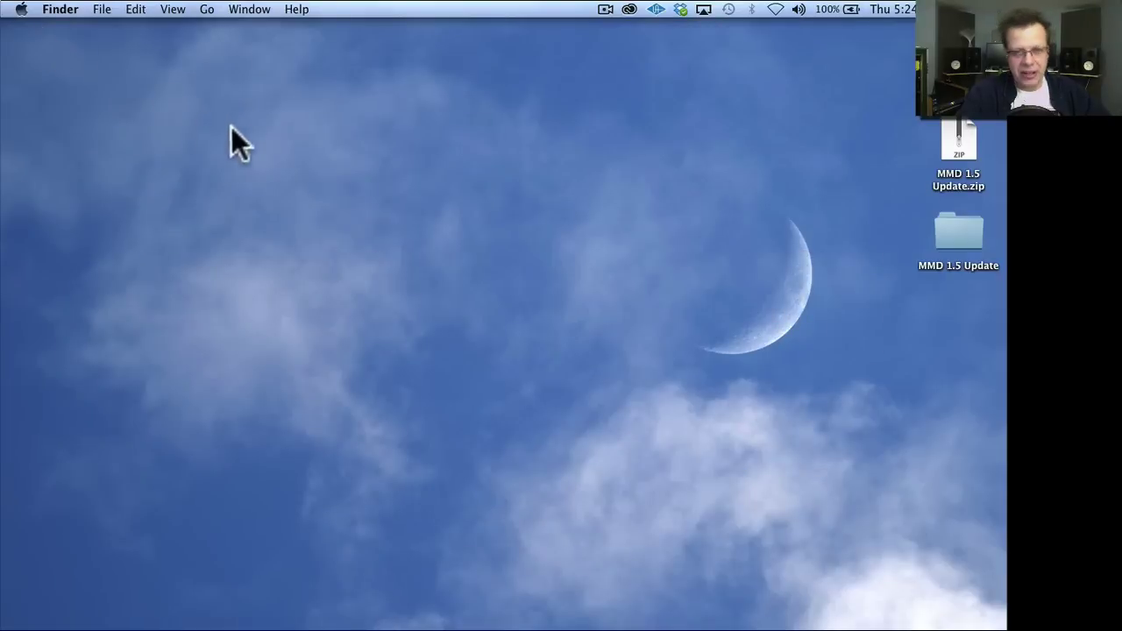
# - Back in Kontakt, load R1 - DubStep 1.nki into the rack and show its MMD Editor page
pyautogui.press('super+Tab')
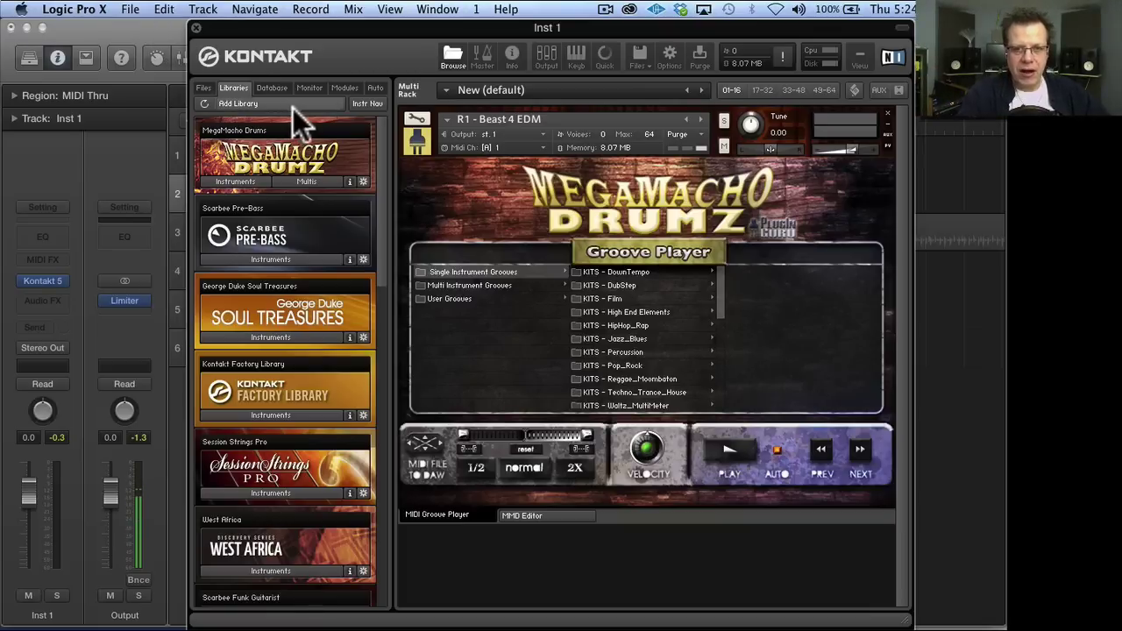
pyautogui.click(242, 180)
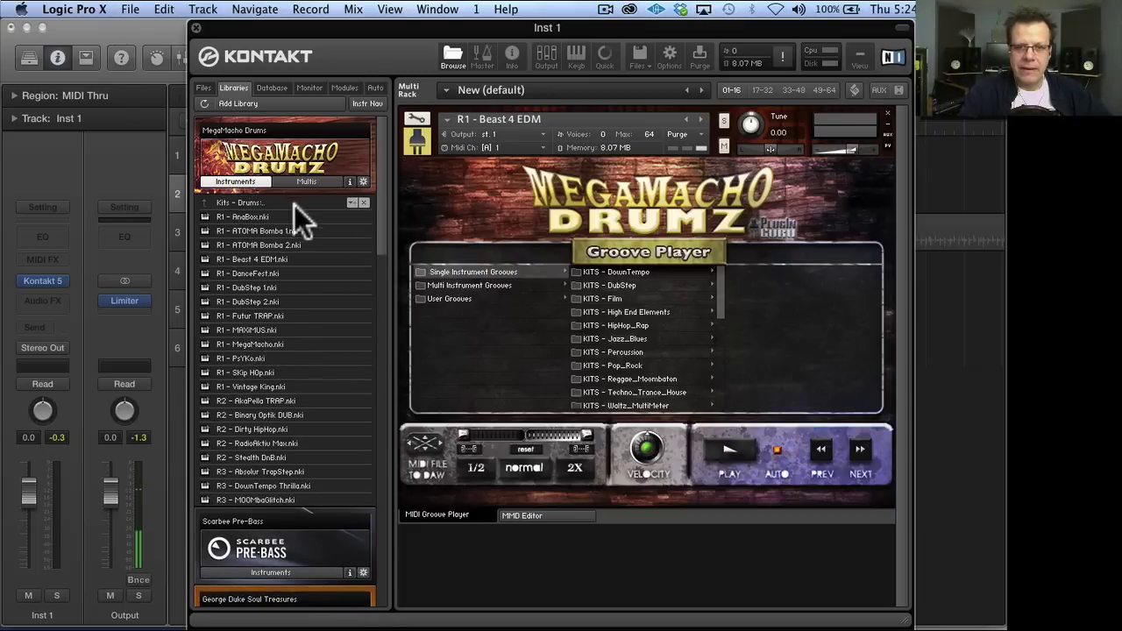
pyautogui.click(260, 288)
pyautogui.moveTo(258, 287); pyautogui.dragTo(484, 277)
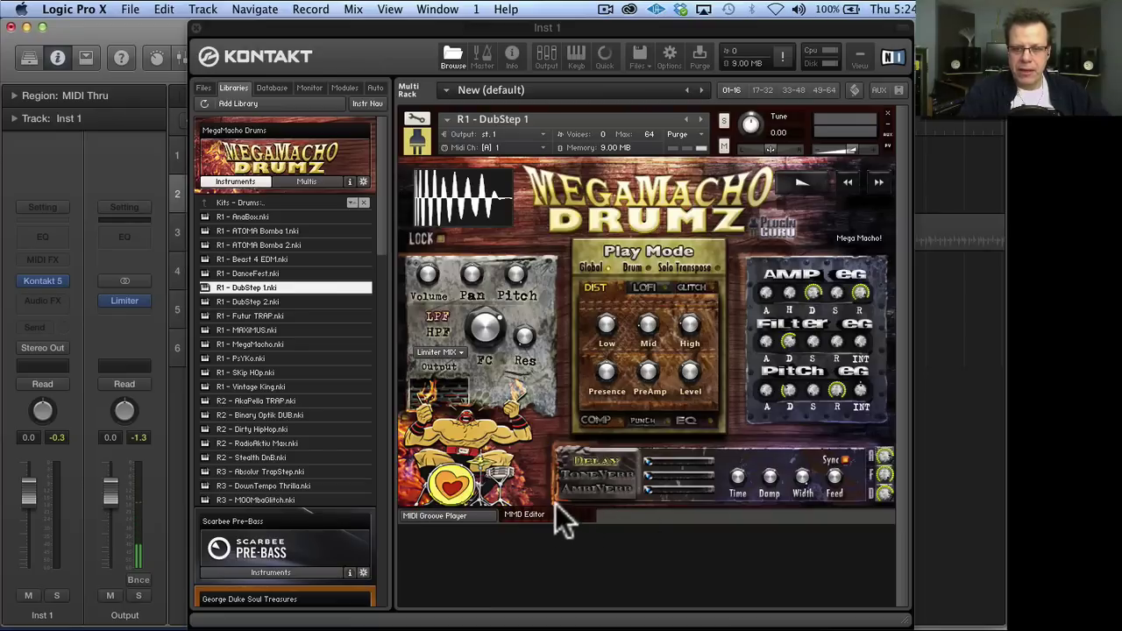
pyautogui.click(444, 514)
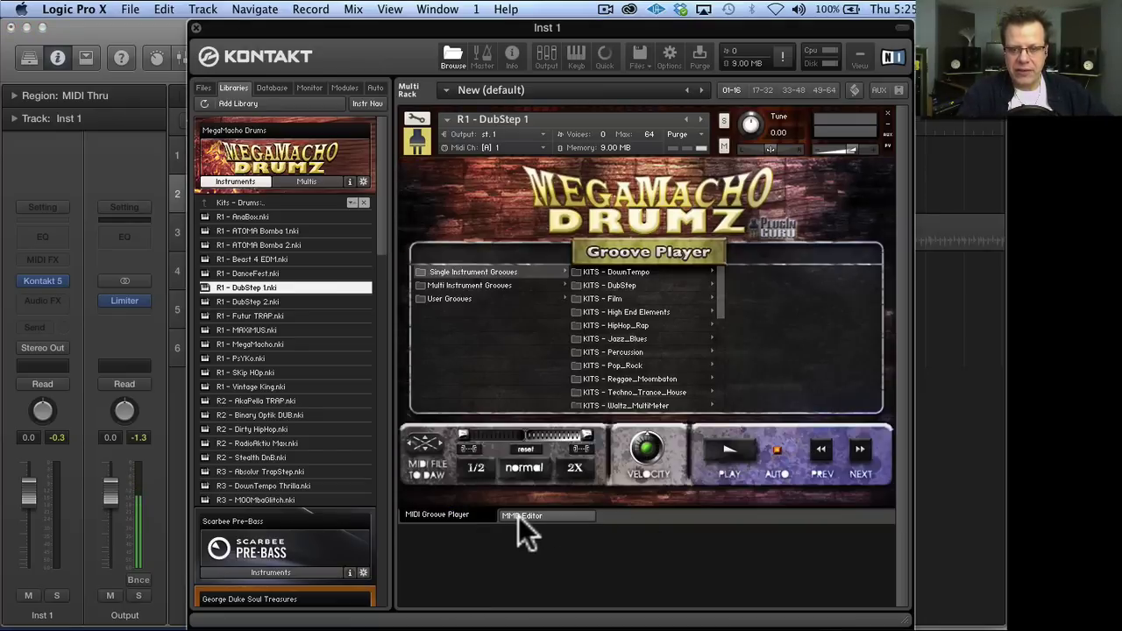
pyautogui.click(528, 514)
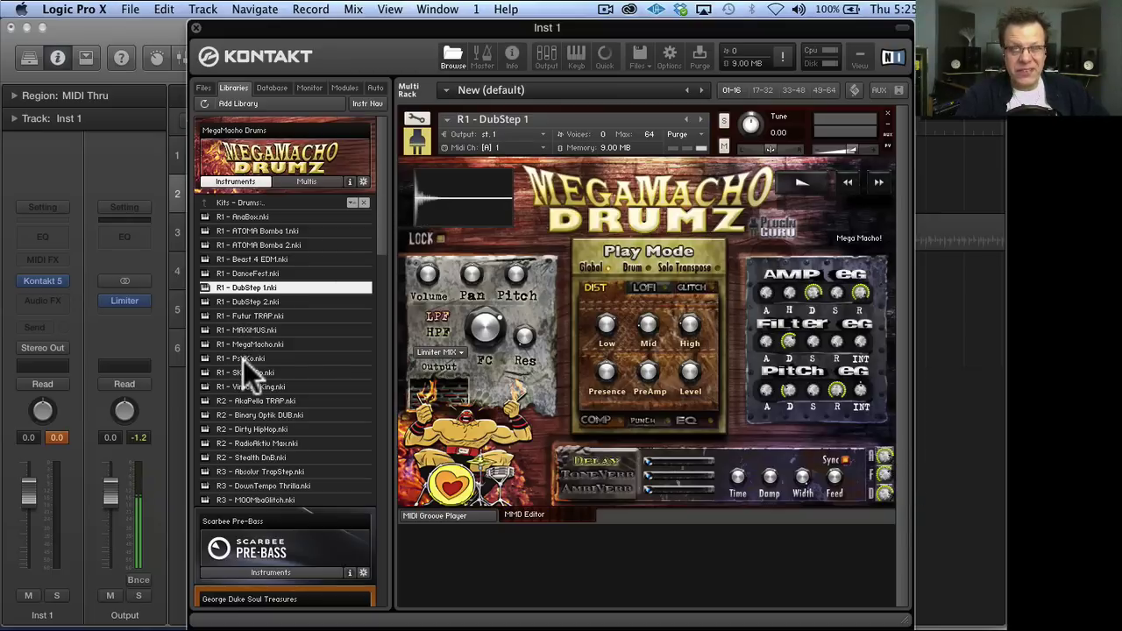
pyautogui.click(241, 201)
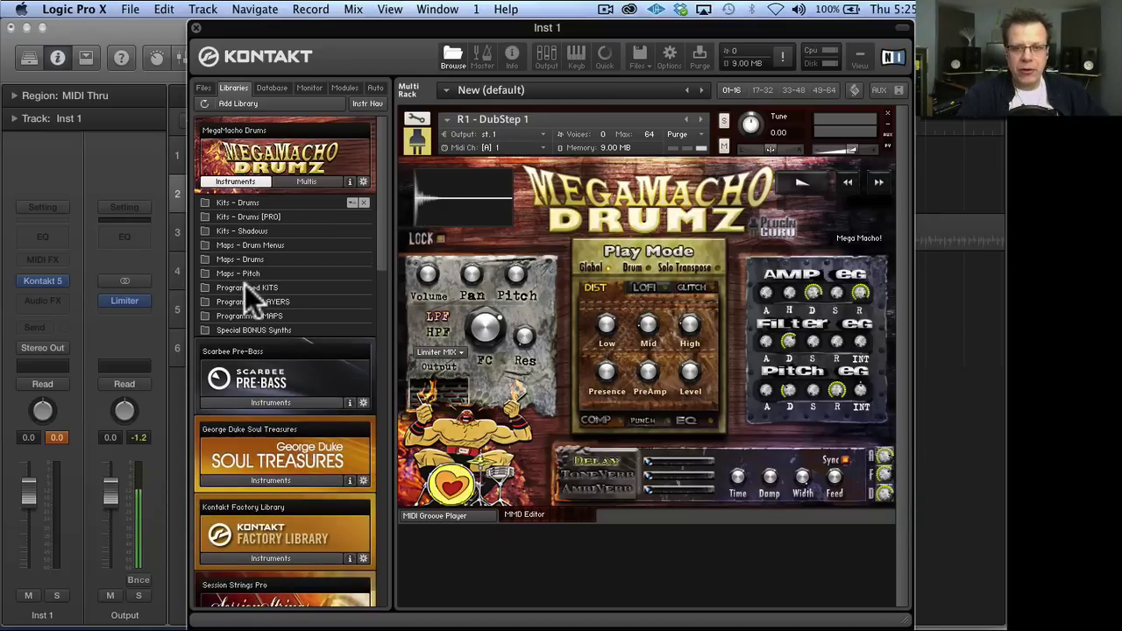
pyautogui.click(244, 284)
pyautogui.click(252, 195)
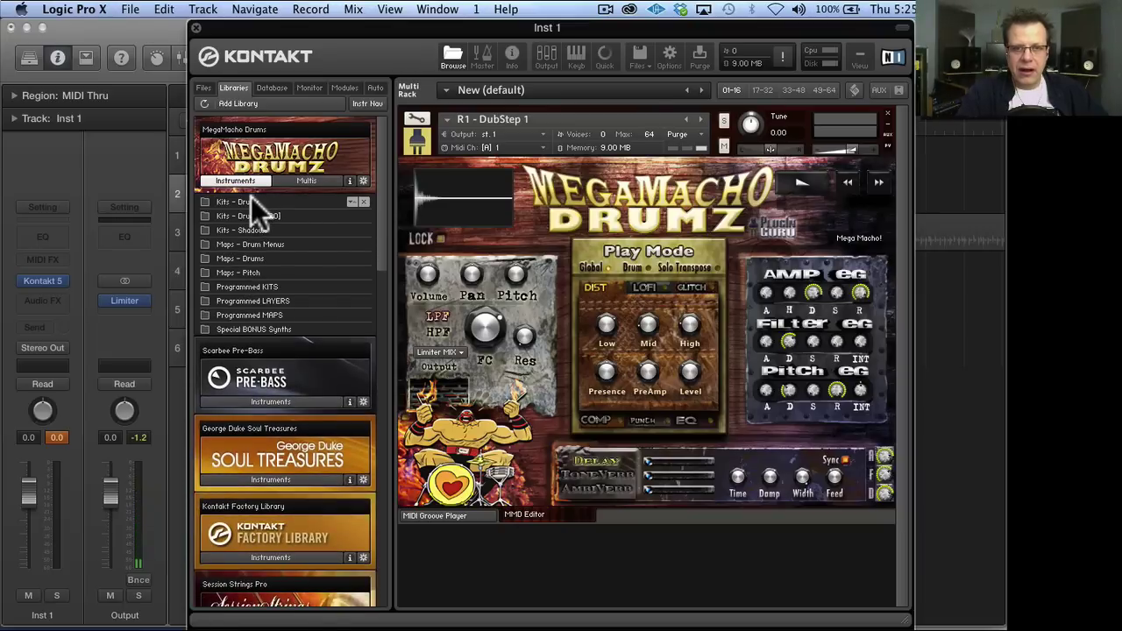
pyautogui.click(250, 196)
pyautogui.click(250, 197)
pyautogui.click(256, 286)
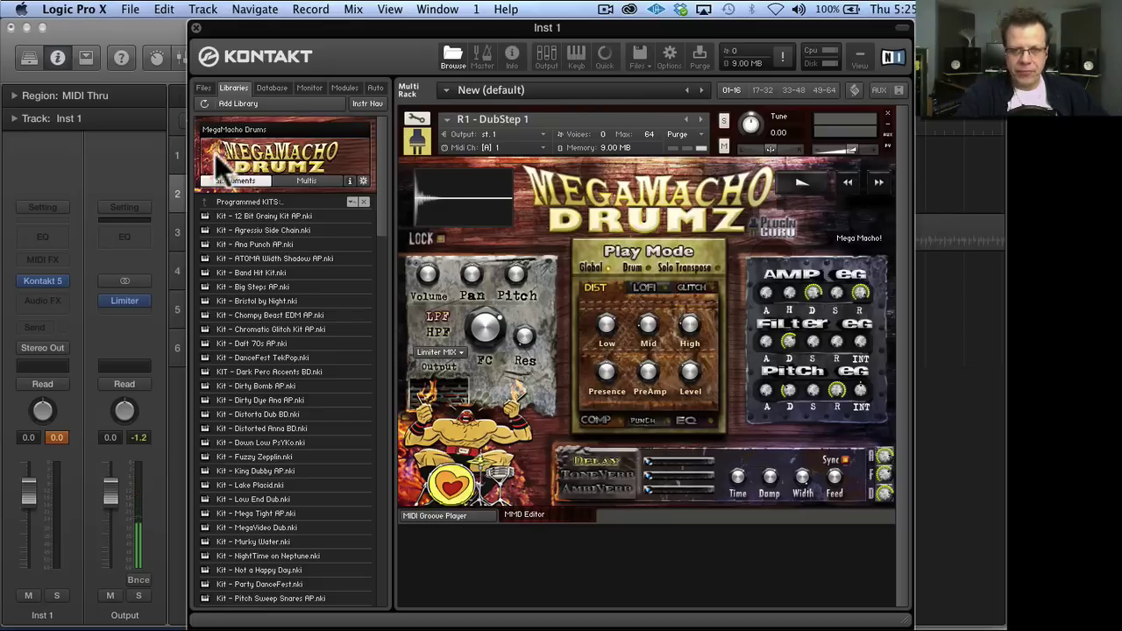
pyautogui.click(246, 199)
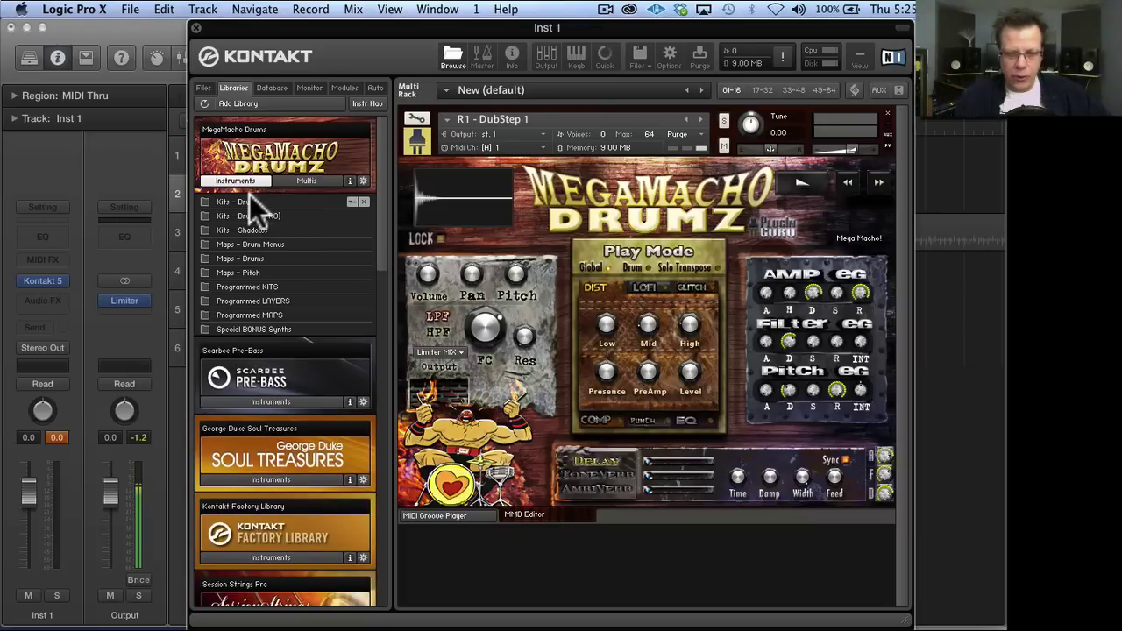
pyautogui.click(249, 198)
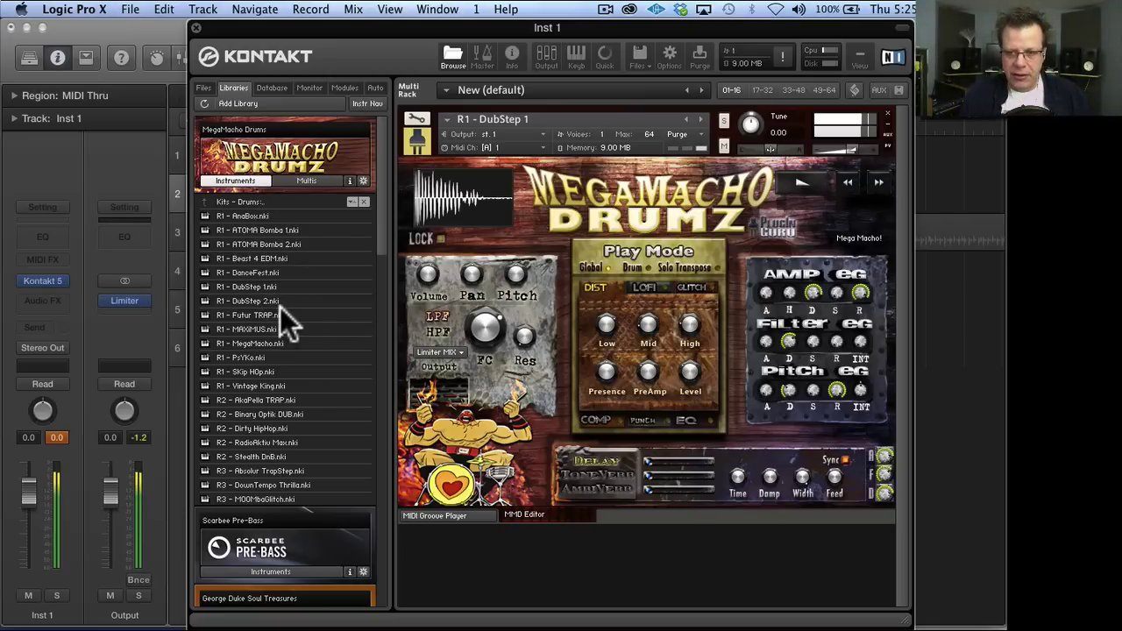
pyautogui.click(574, 57)
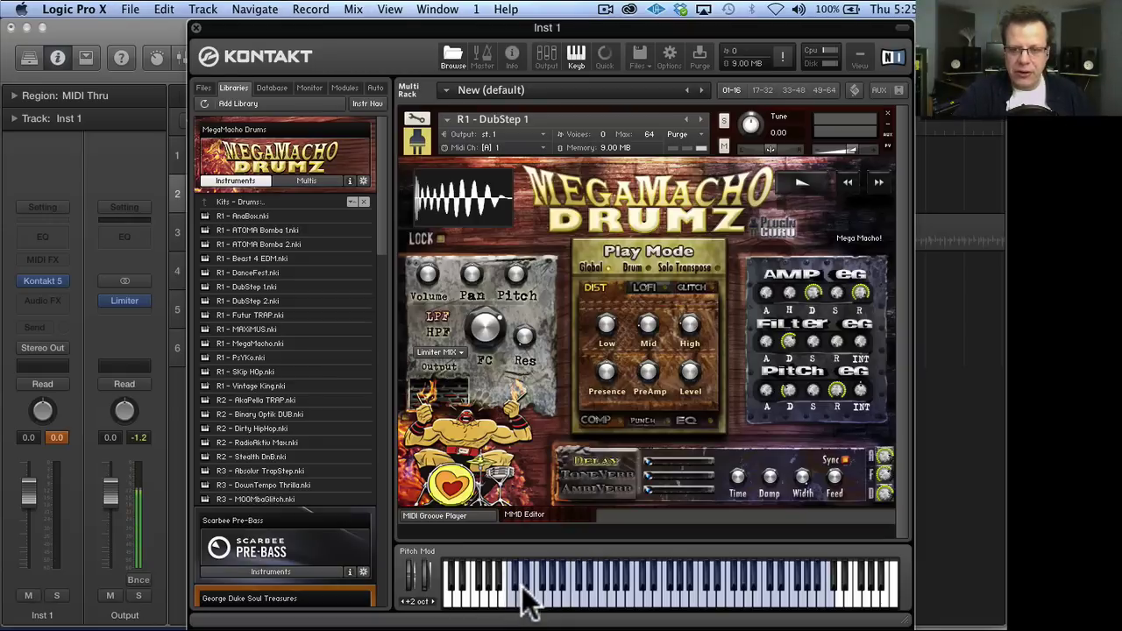
pyautogui.click(568, 595)
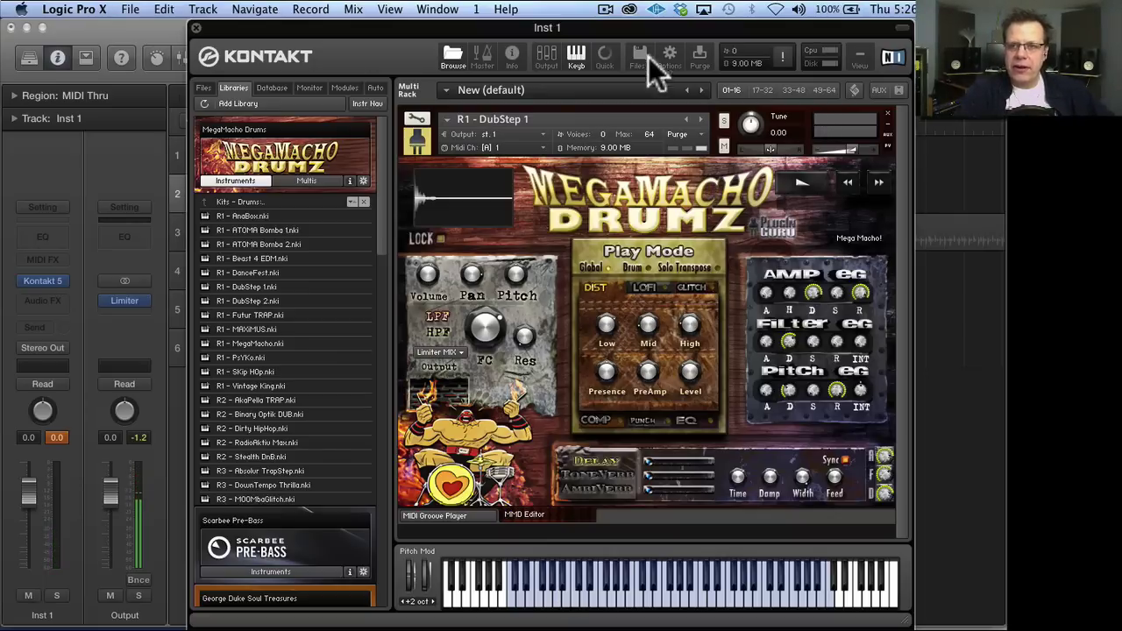
pyautogui.click(578, 54)
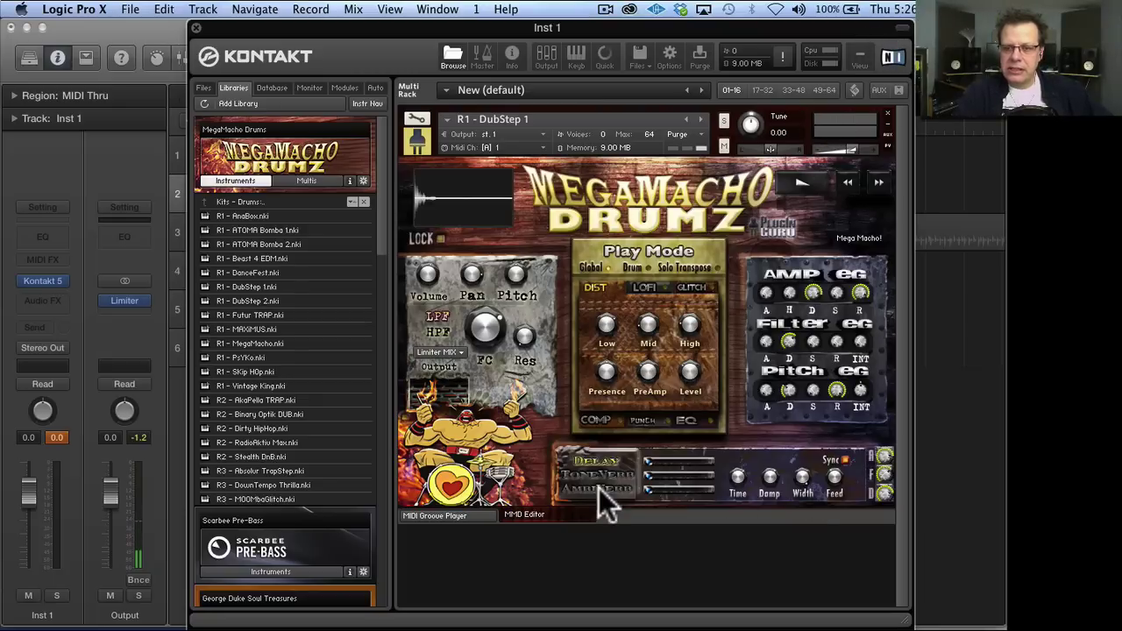
# - Pick the Pop_Rock groove 80 - Drive Pop in the Groove Player and play it
pyautogui.click(468, 512)
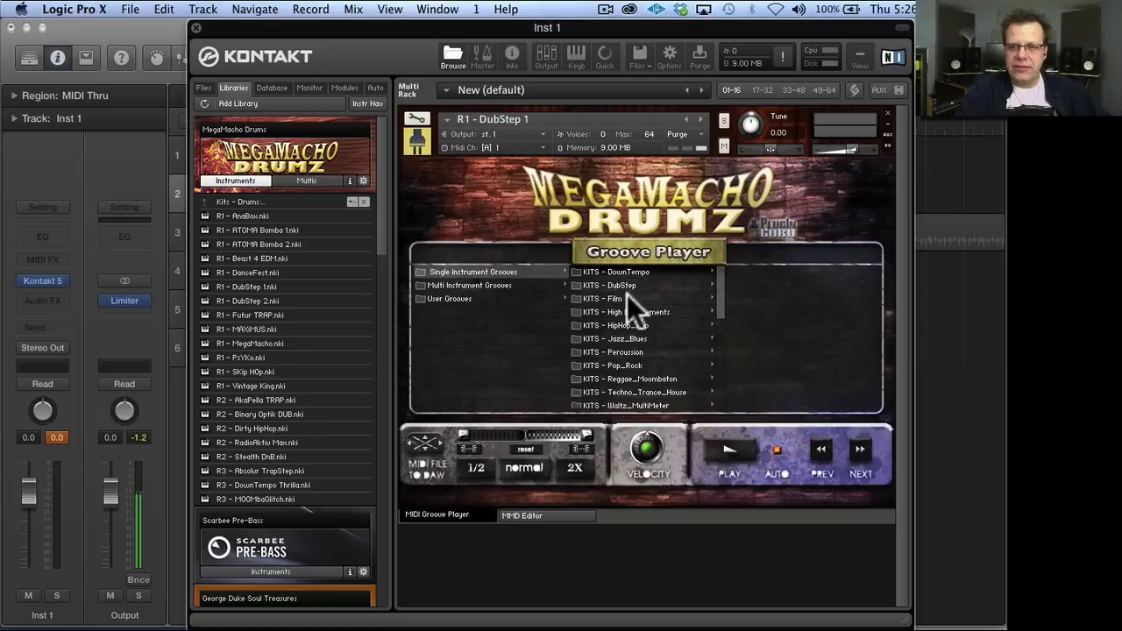
pyautogui.click(628, 365)
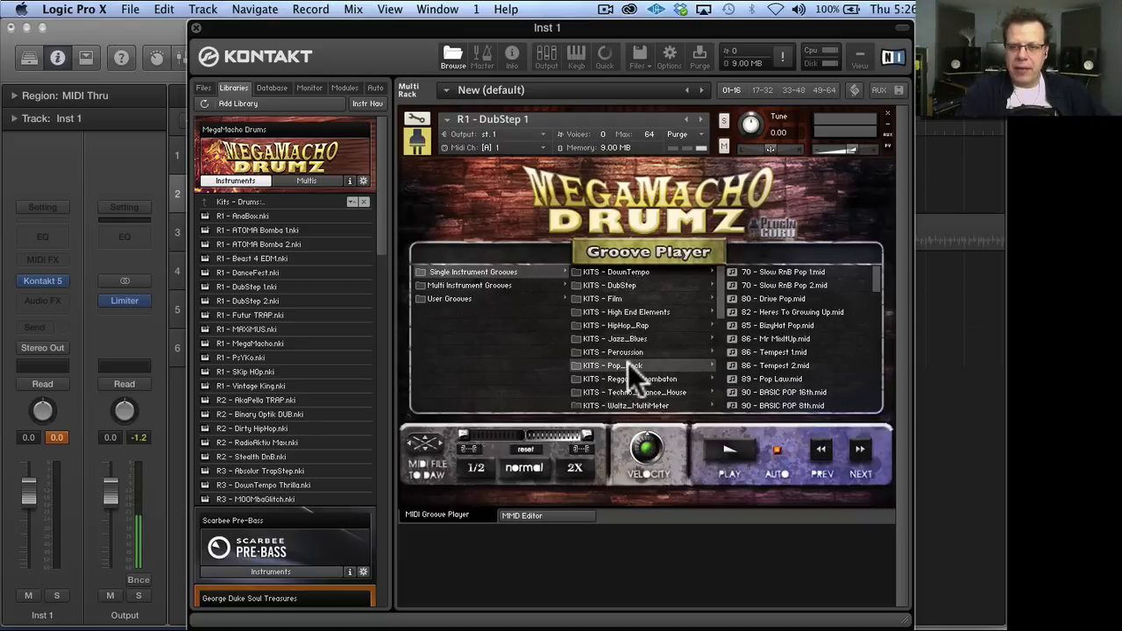
pyautogui.click(780, 298)
pyautogui.click(730, 452)
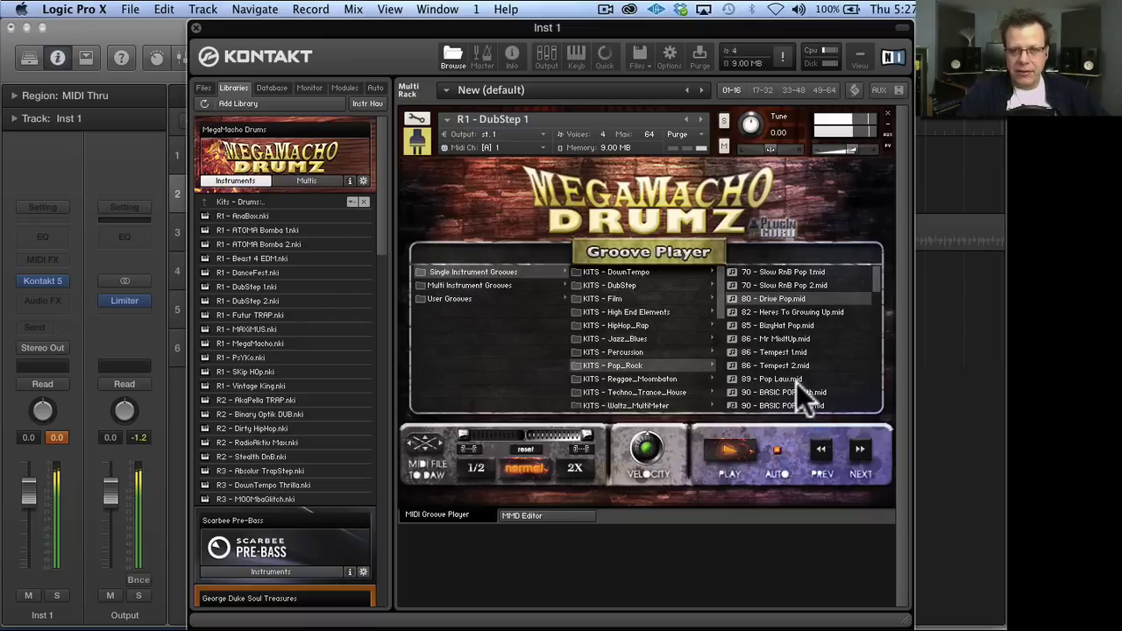
# - Load R1 - PsYKo.nki into the rack and play the Drive Pop groove through it
pyautogui.click(258, 351)
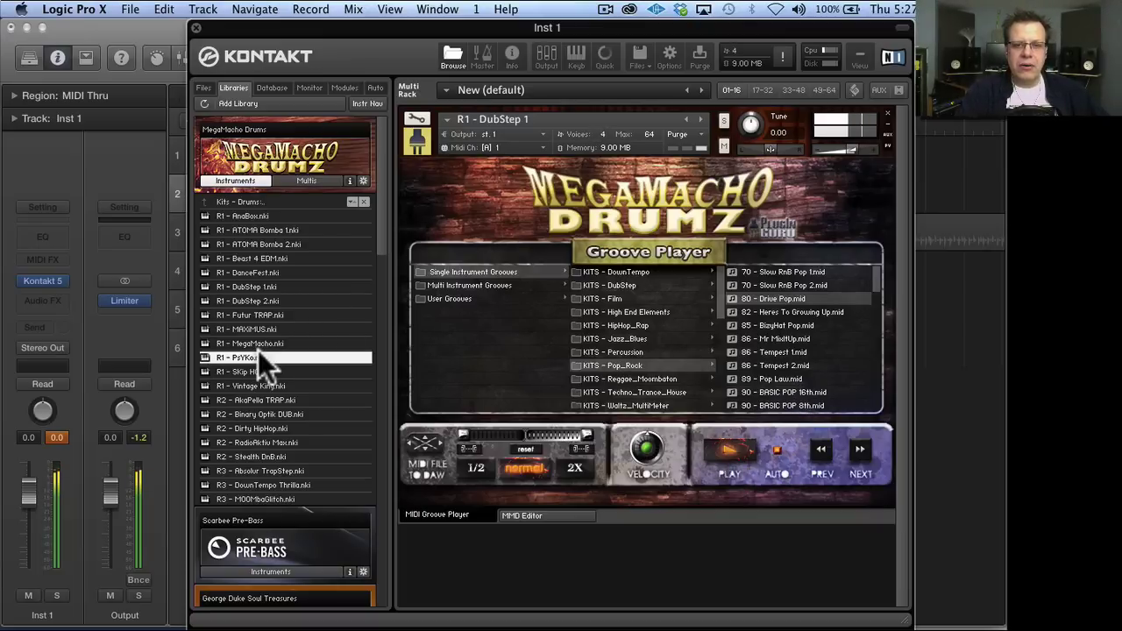
pyautogui.moveTo(258, 350); pyautogui.dragTo(636, 256)
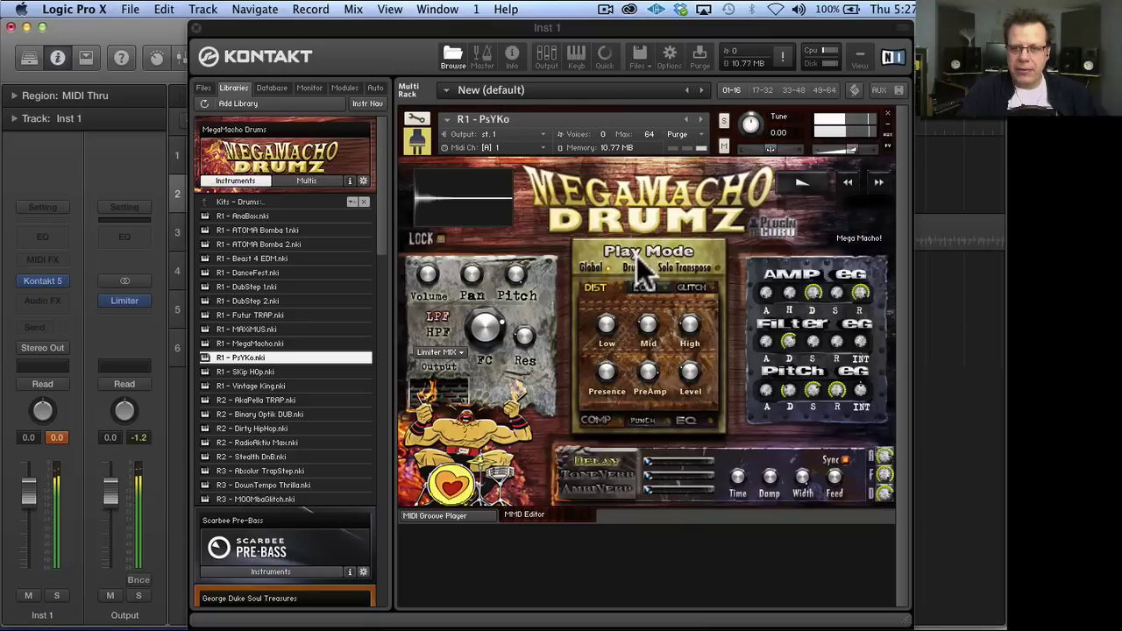
pyautogui.click(425, 123)
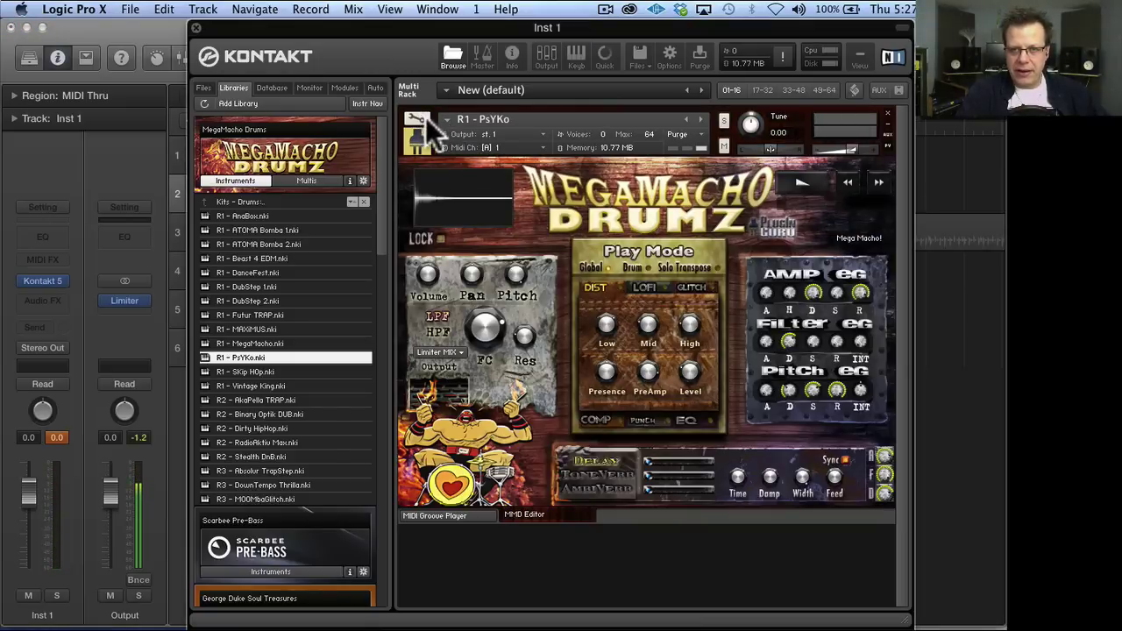
pyautogui.click(419, 118)
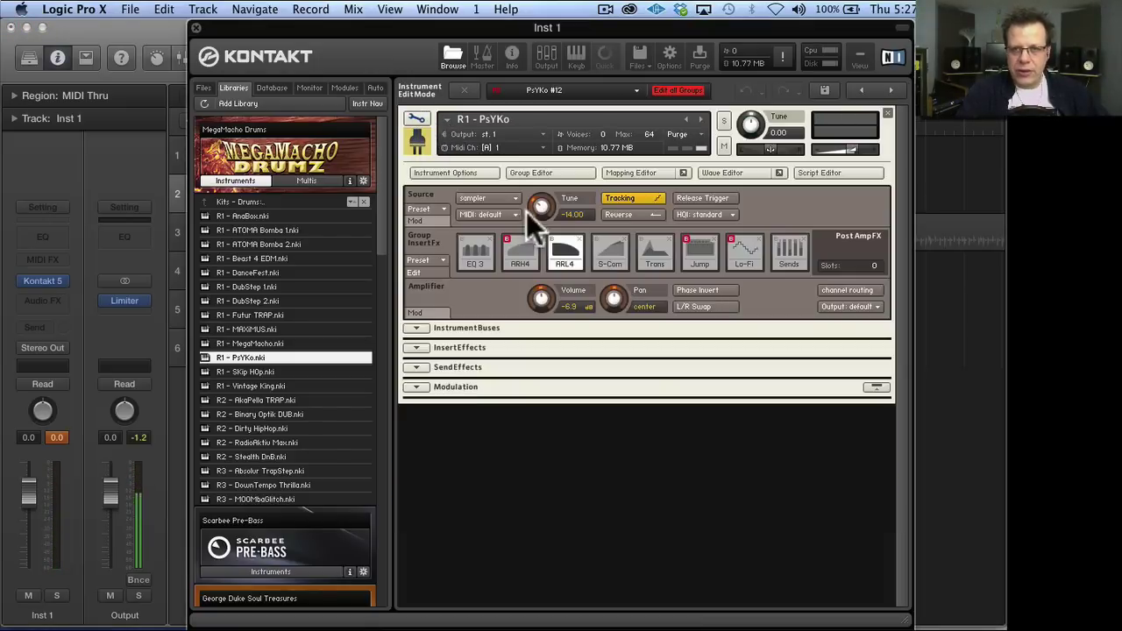
pyautogui.click(416, 115)
pyautogui.click(451, 515)
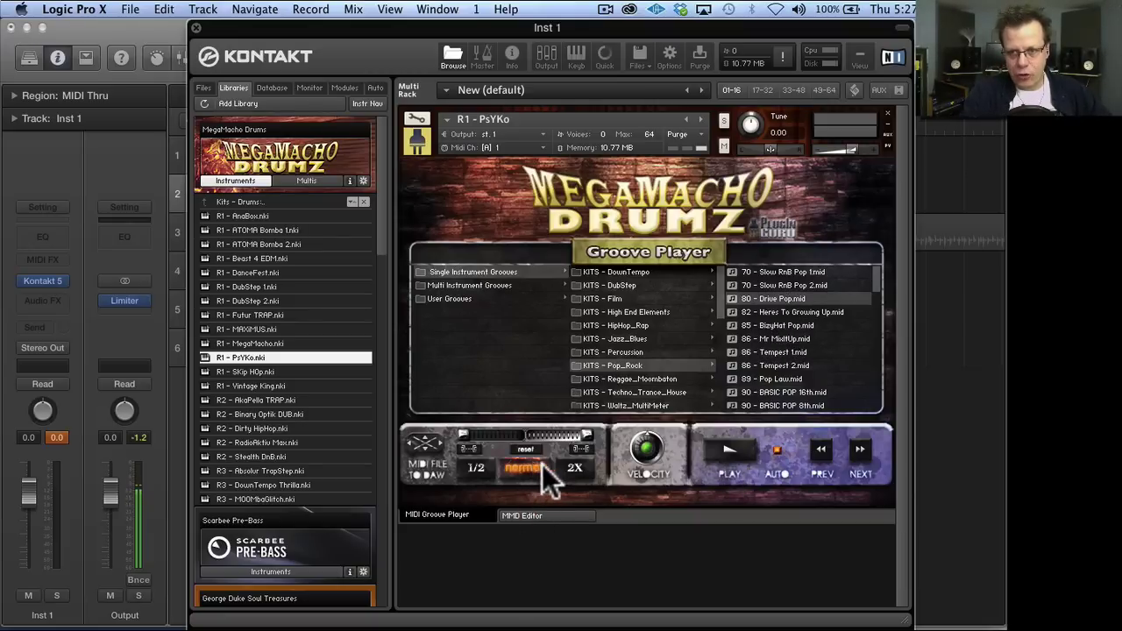
pyautogui.click(737, 445)
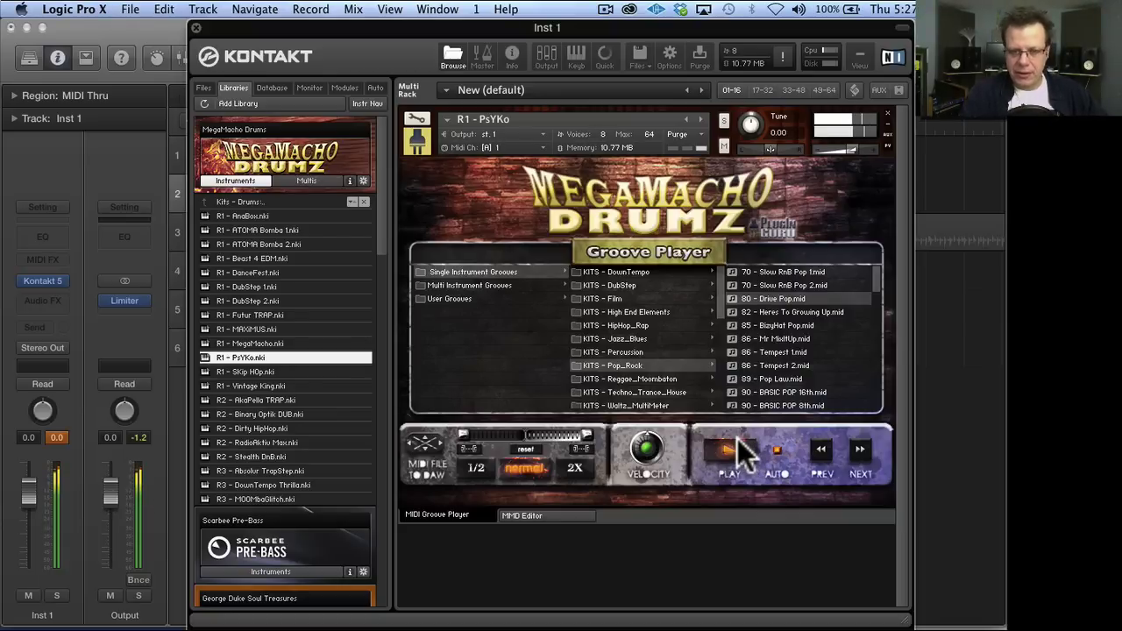
# - Load R1 - Vintage King into the rack, audition the groove, then stop playback
pyautogui.click(271, 386)
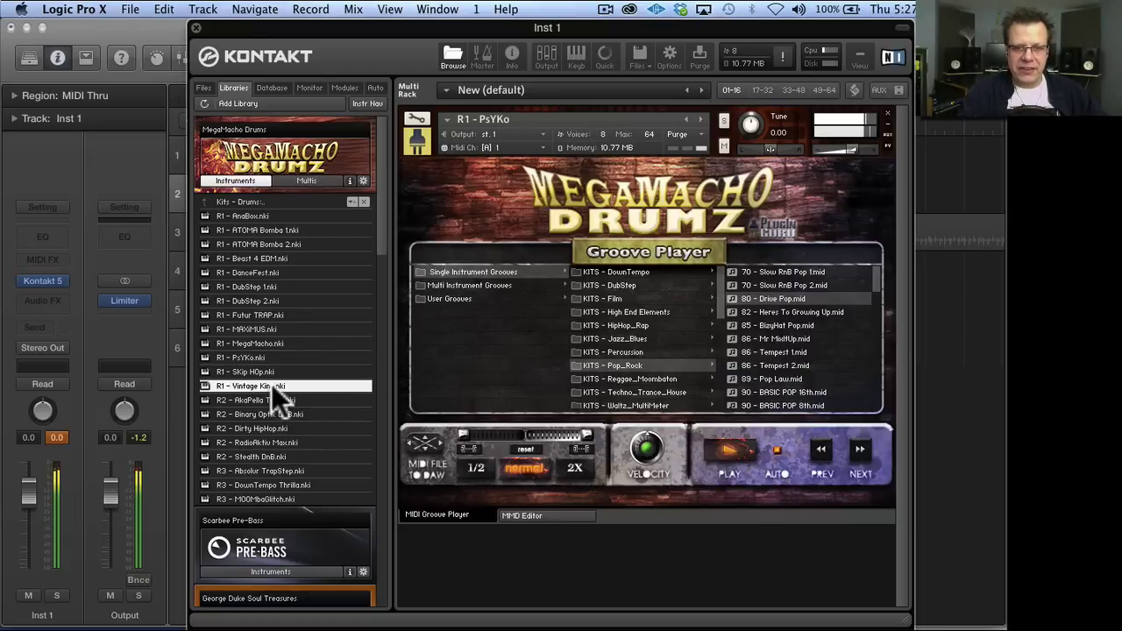
pyautogui.moveTo(271, 386); pyautogui.dragTo(618, 355)
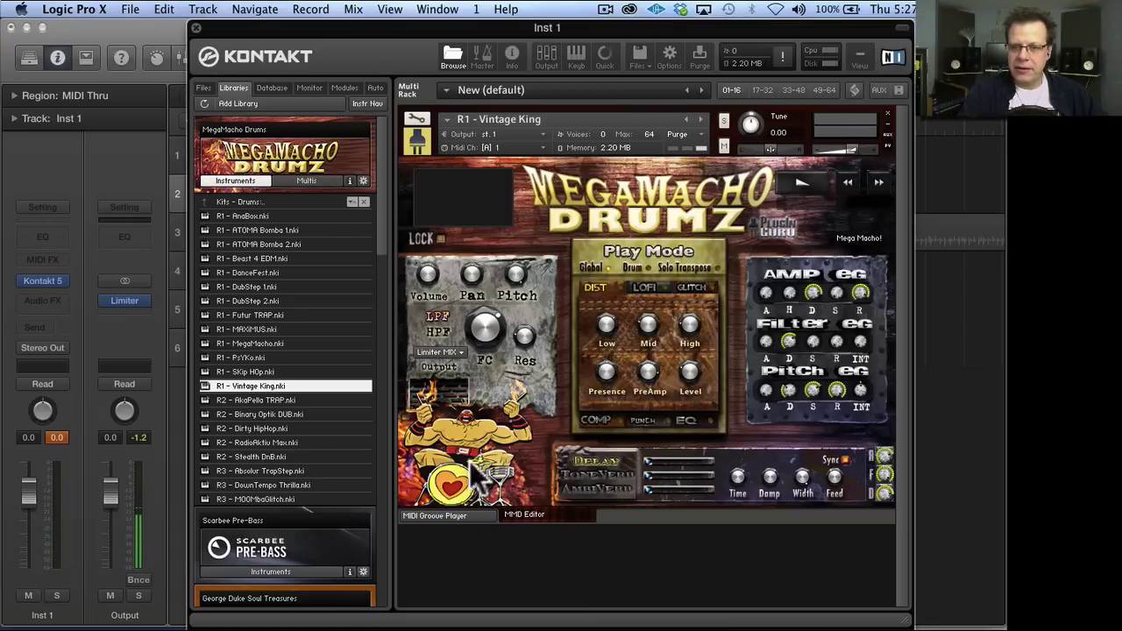
pyautogui.click(456, 513)
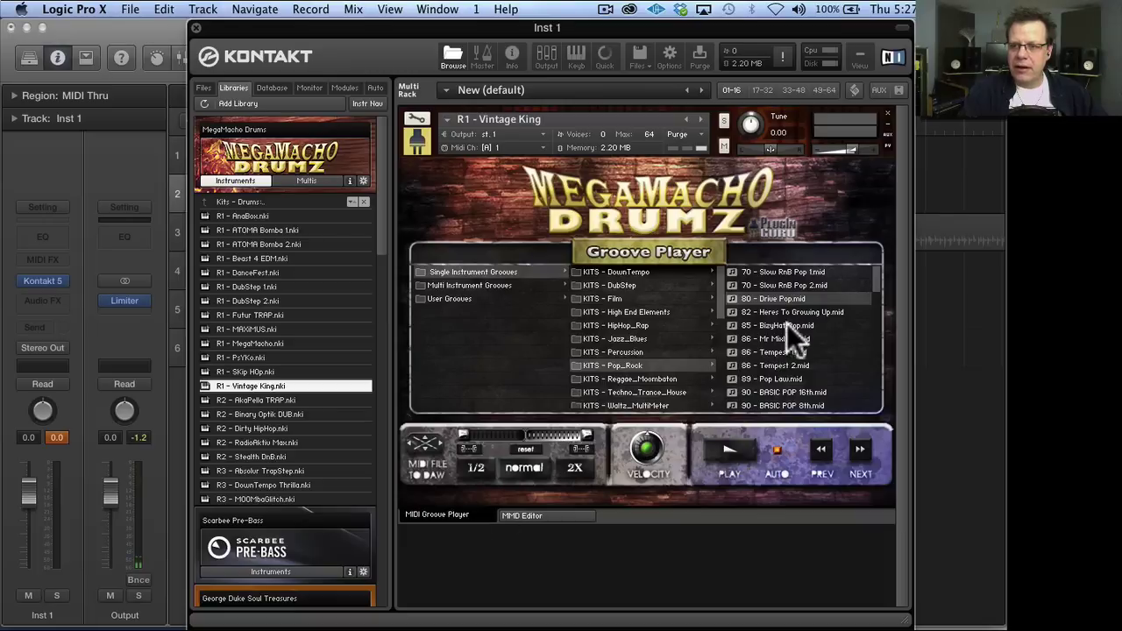
pyautogui.click(740, 447)
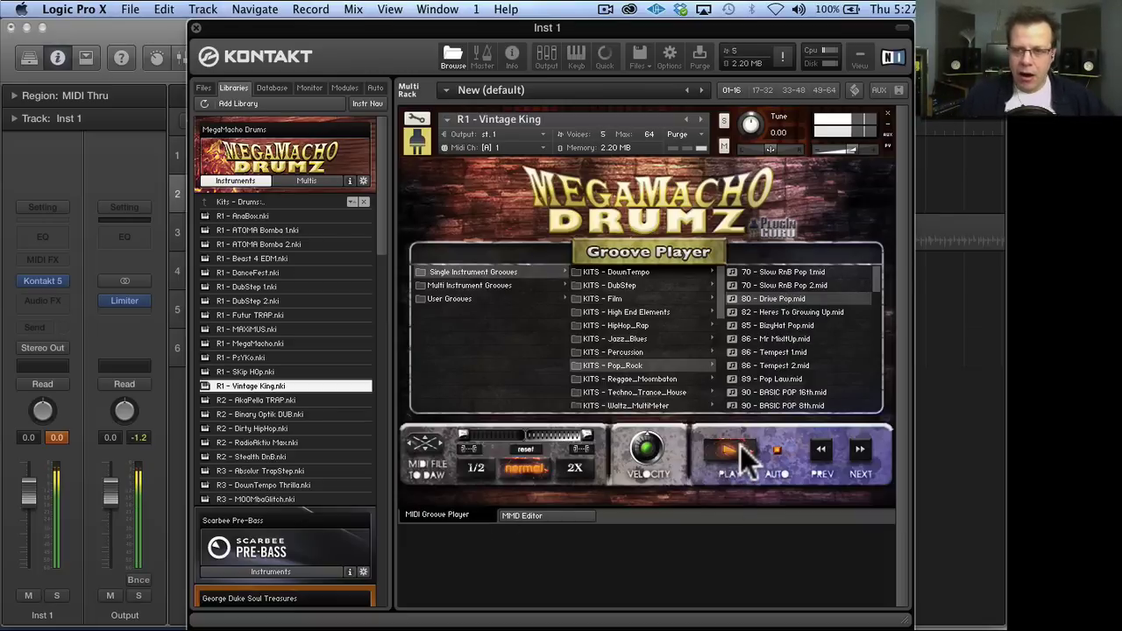
pyautogui.click(740, 447)
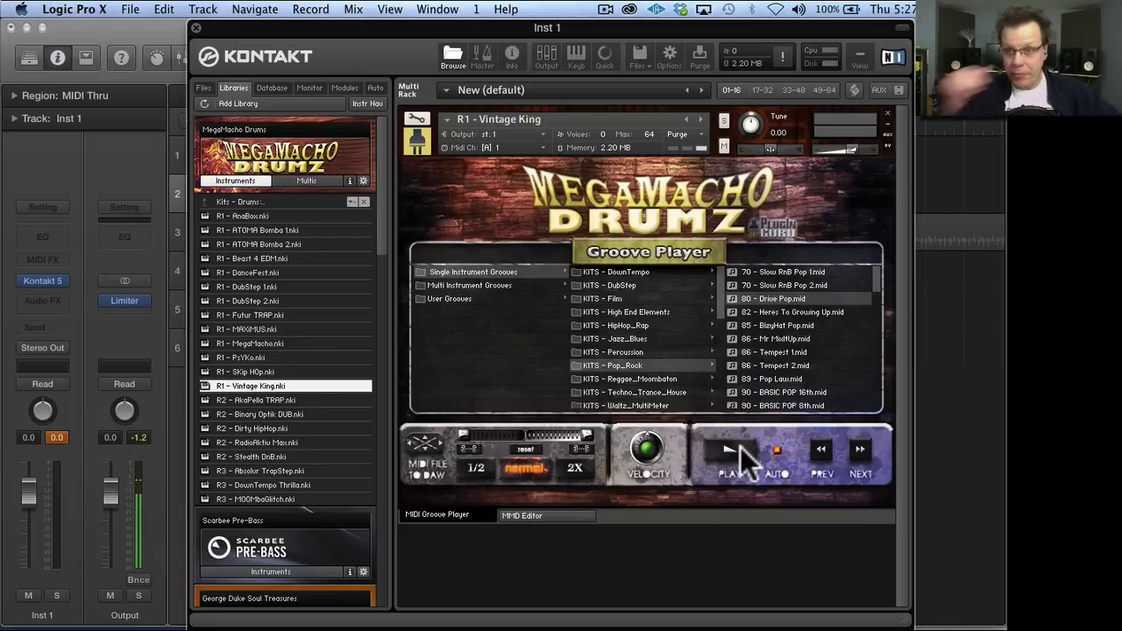
# - Select groove 86 - Tempest 1, then lower the East Bay track to -3.9 dB and mute it
pyautogui.click(779, 347)
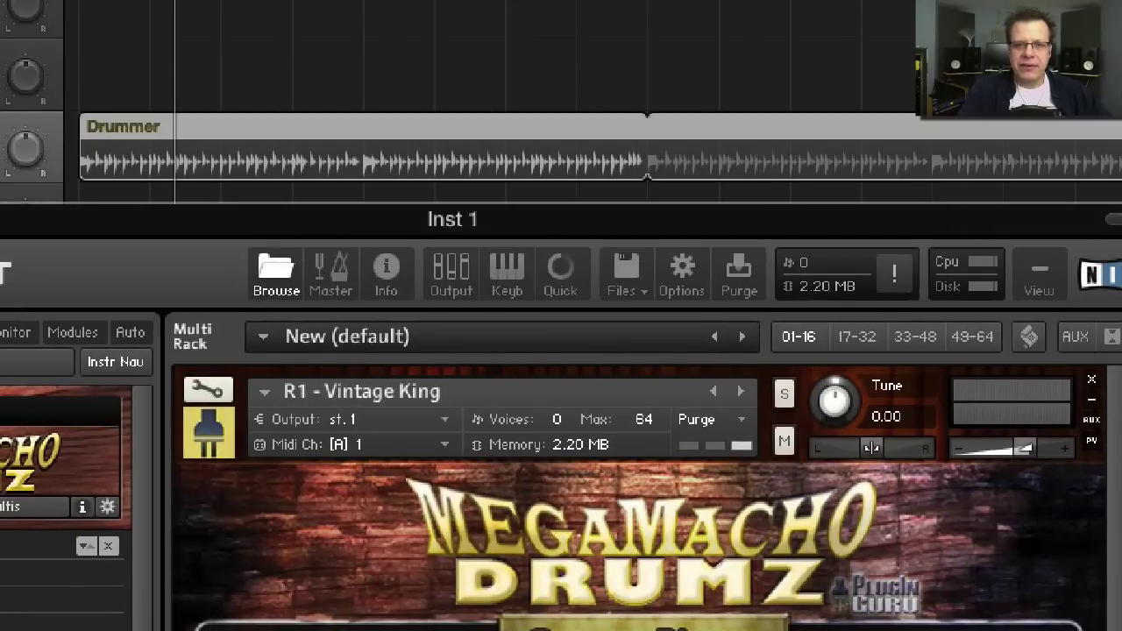
pyautogui.click(351, 145)
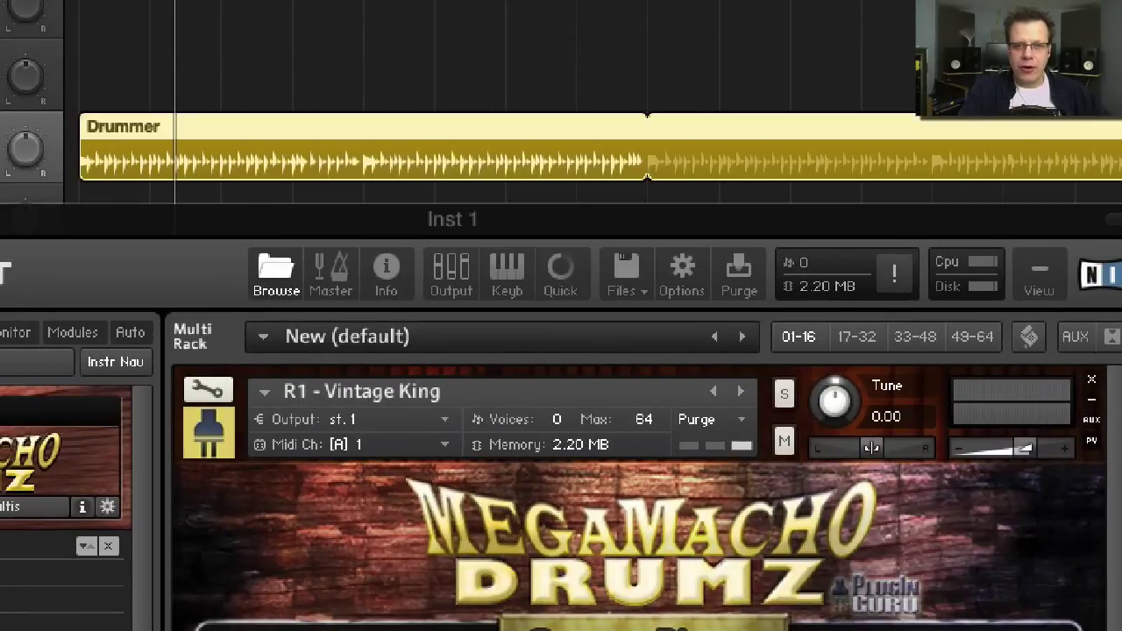
pyautogui.click(12, 215)
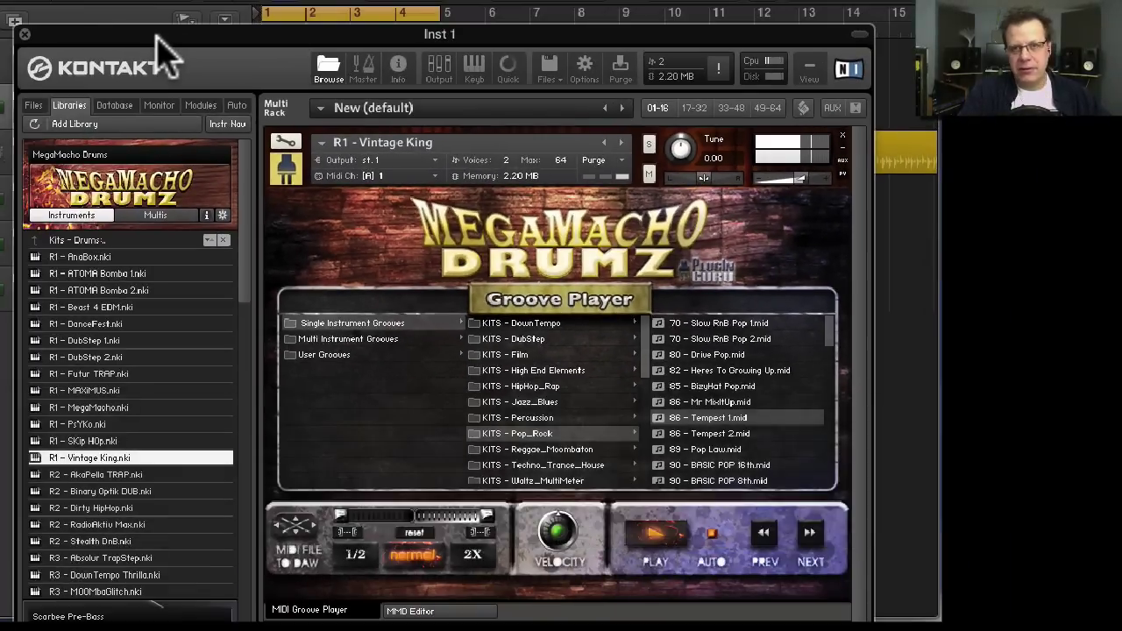
pyautogui.moveTo(156, 47); pyautogui.dragTo(169, 235)
pyautogui.moveTo(174, 161); pyautogui.dragTo(166, 162)
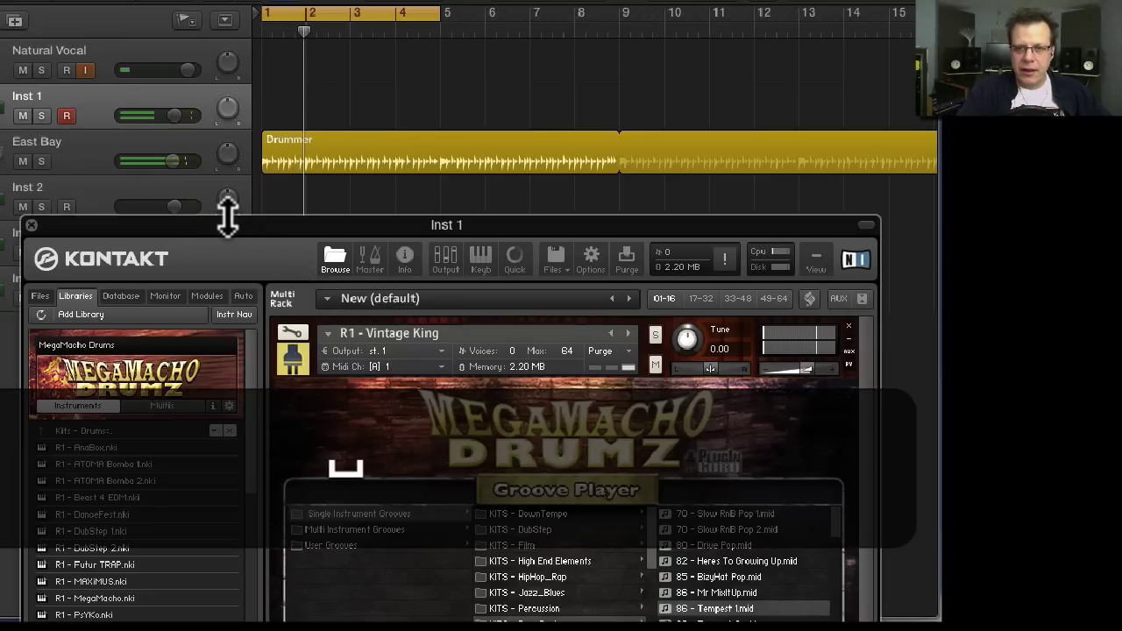
pyautogui.click(23, 161)
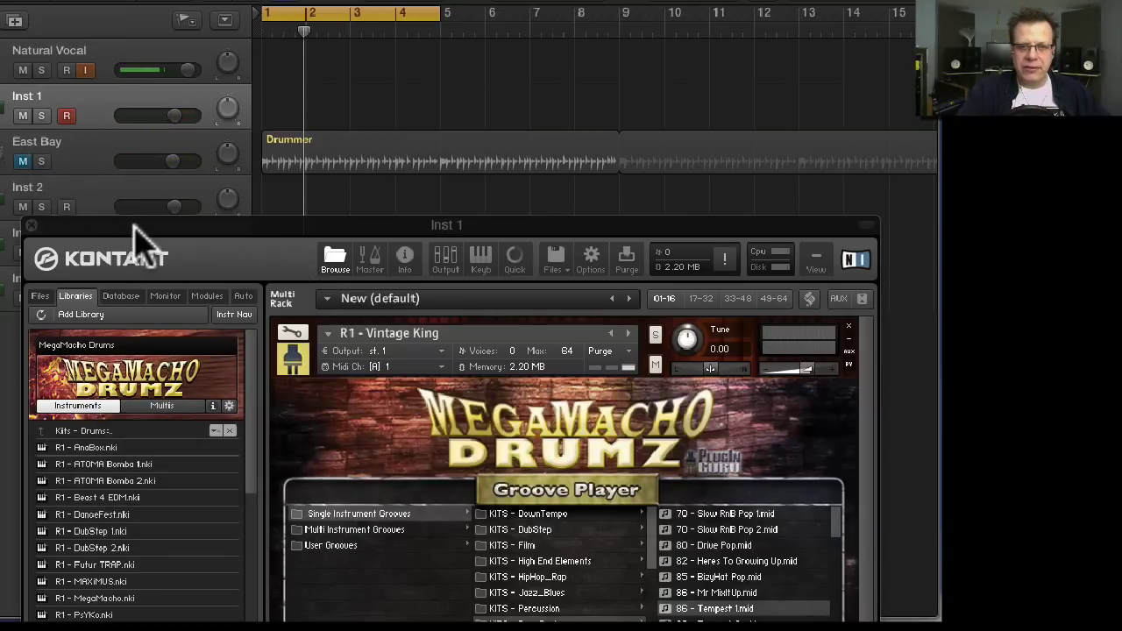
# - Raise the Kontakt window and play the Tempest 1 groove through Vintage King
pyautogui.moveTo(136, 228); pyautogui.dragTo(98, 80)
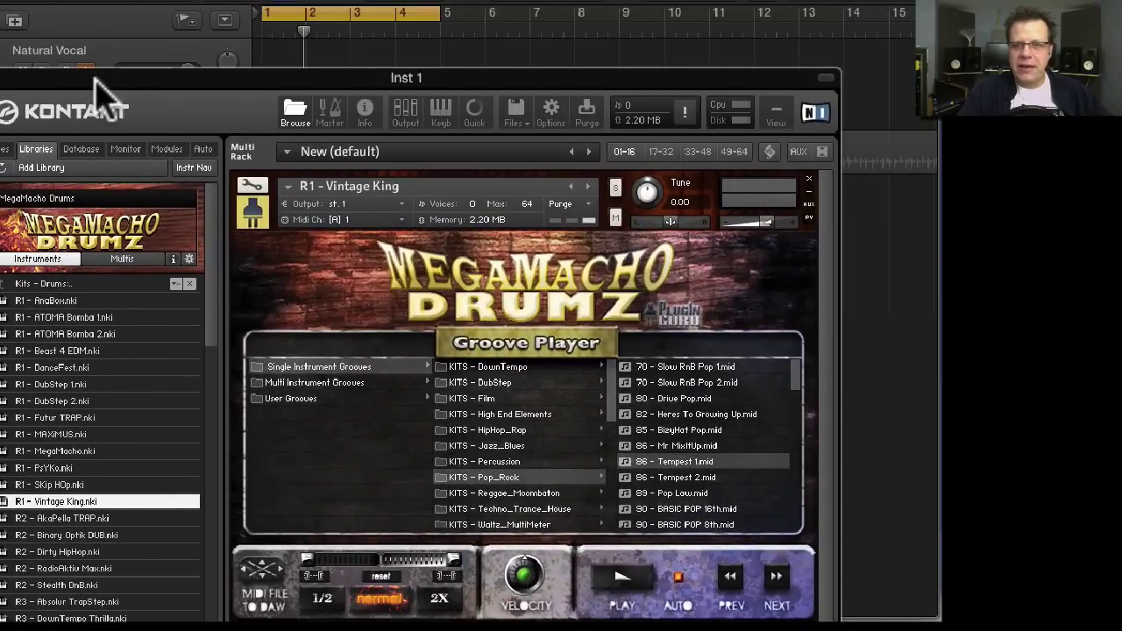
pyautogui.press('space')
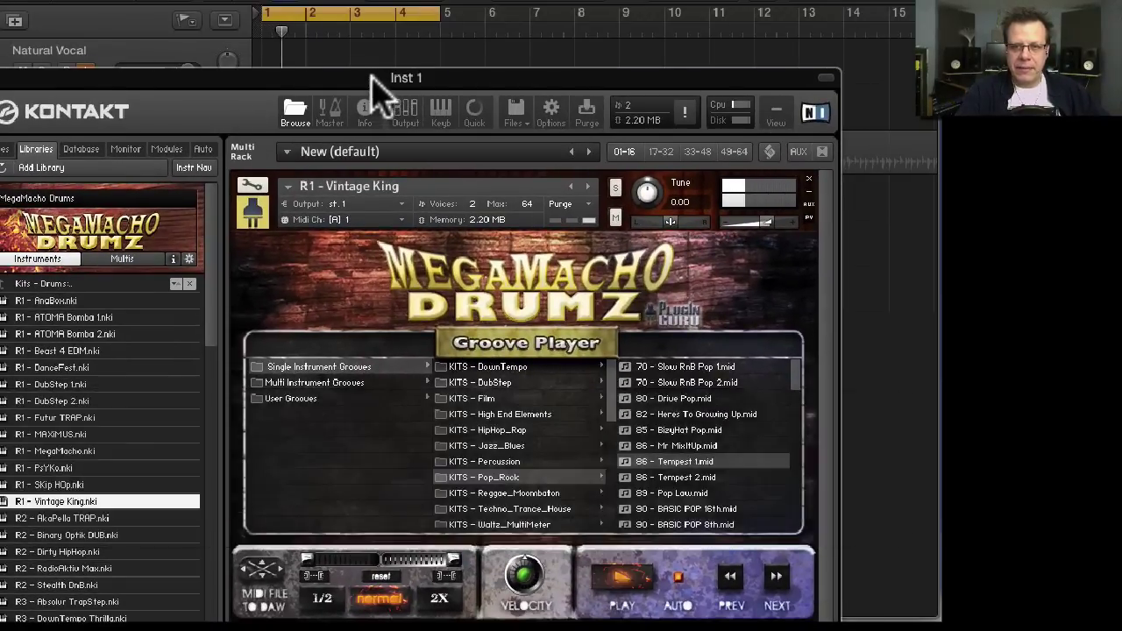
pyautogui.moveTo(373, 76); pyautogui.dragTo(392, 0)
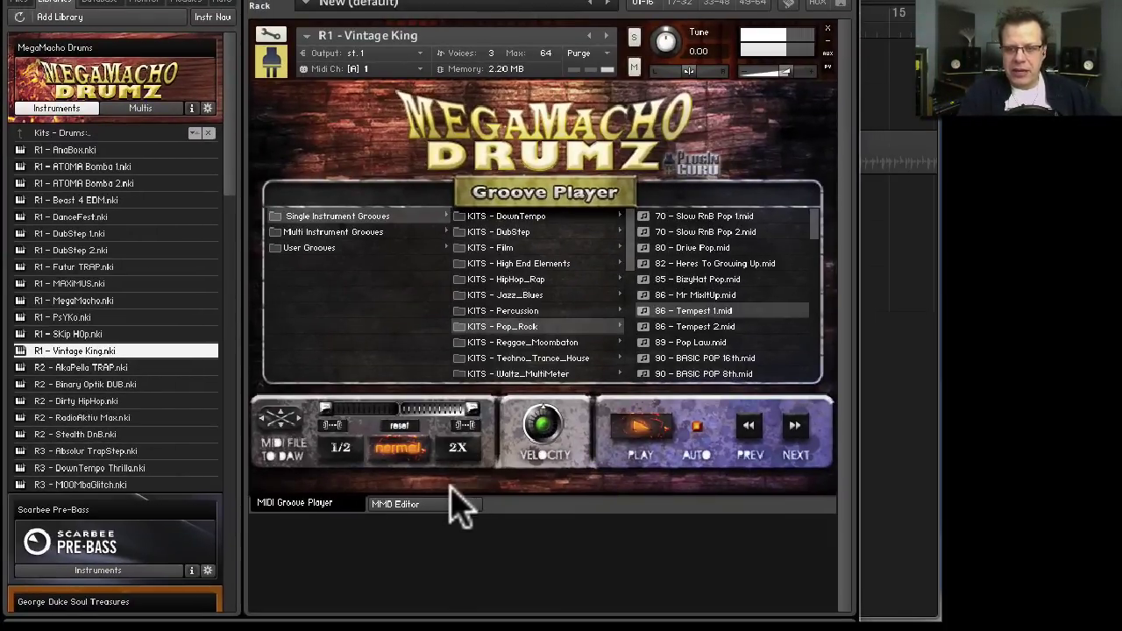
# - Collapse Vintage King's editor and add R1 - MAXiMUS to the rack on MIDI channel 2
pyautogui.click(830, 69)
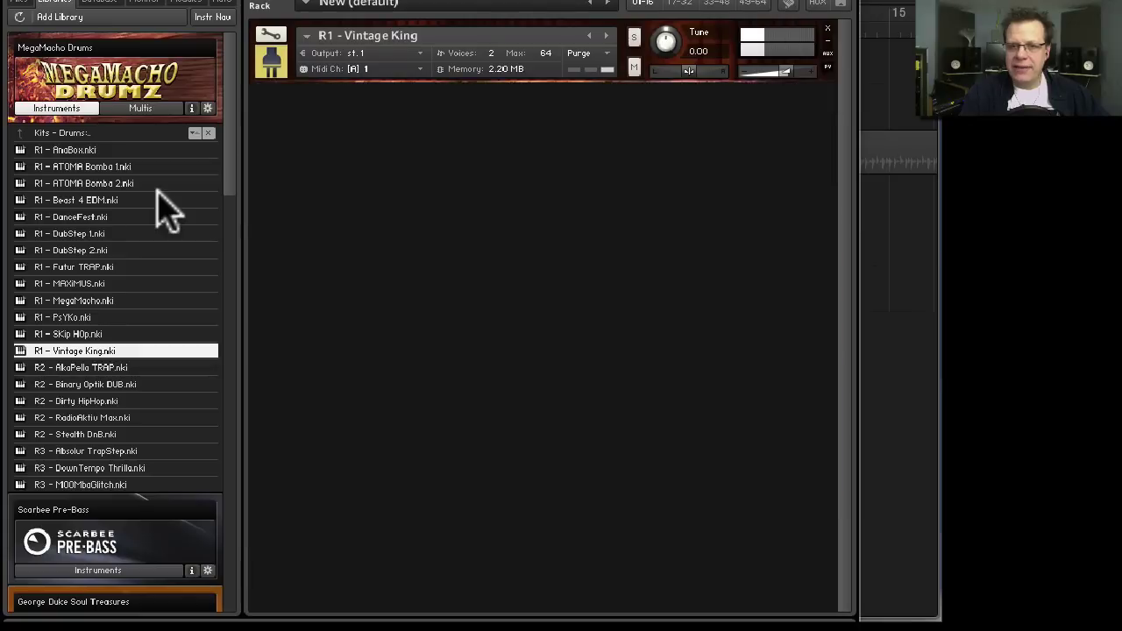
pyautogui.moveTo(76, 283); pyautogui.dragTo(363, 290)
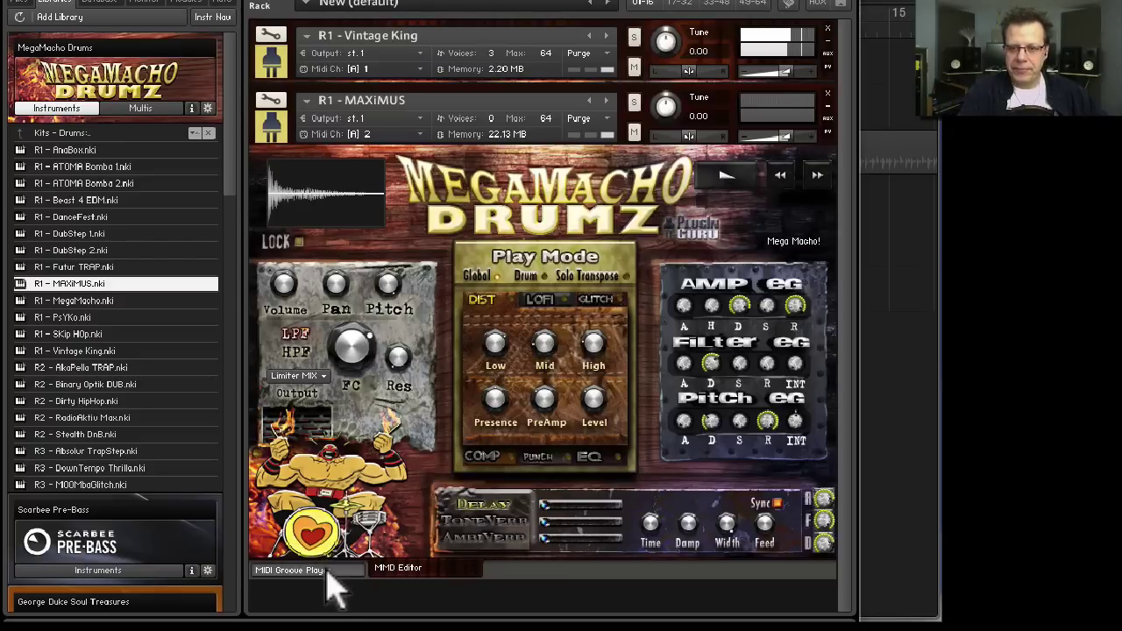
pyautogui.click(314, 574)
# - Choose the KITS - HipHop_Rap groove 95 - Shogun Smile and play it
pyautogui.click(337, 284)
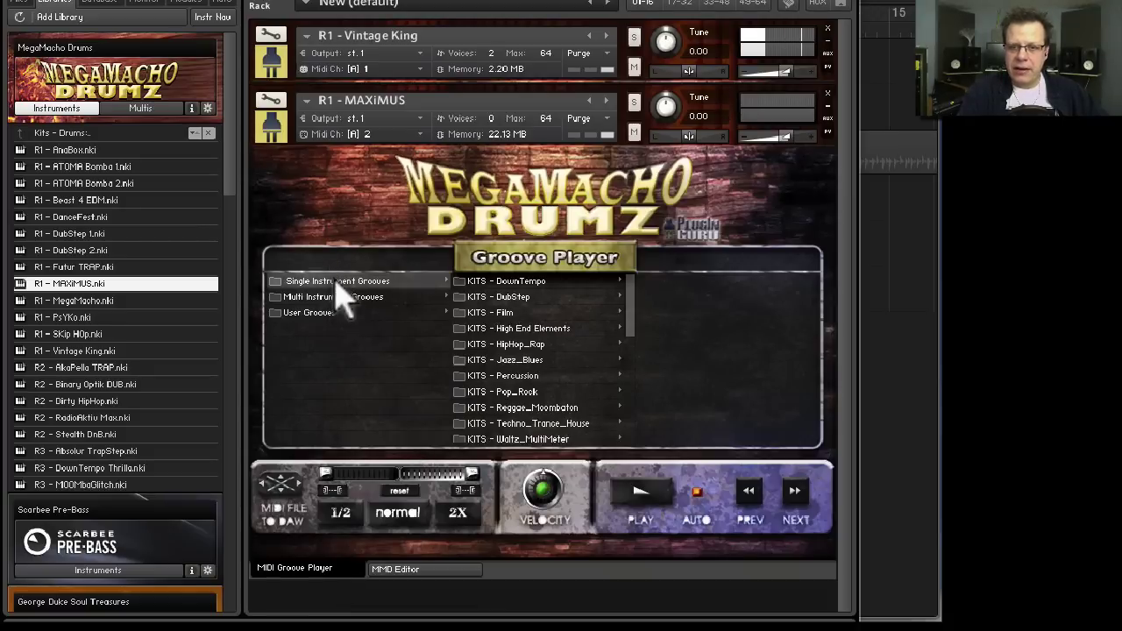
pyautogui.click(526, 343)
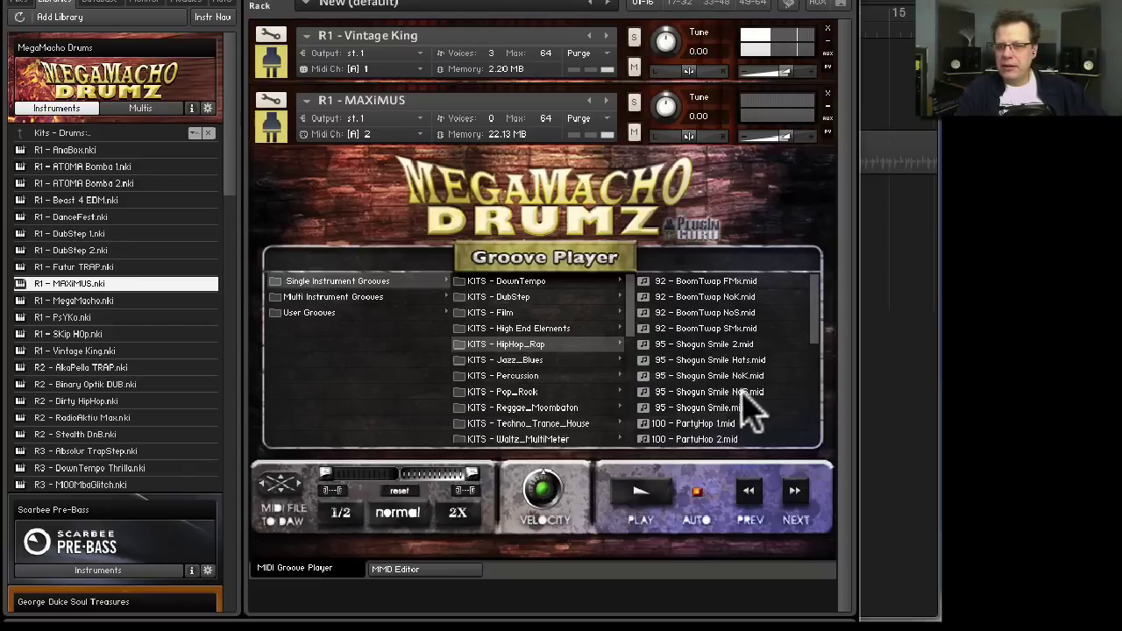
pyautogui.moveTo(815, 341); pyautogui.dragTo(811, 408)
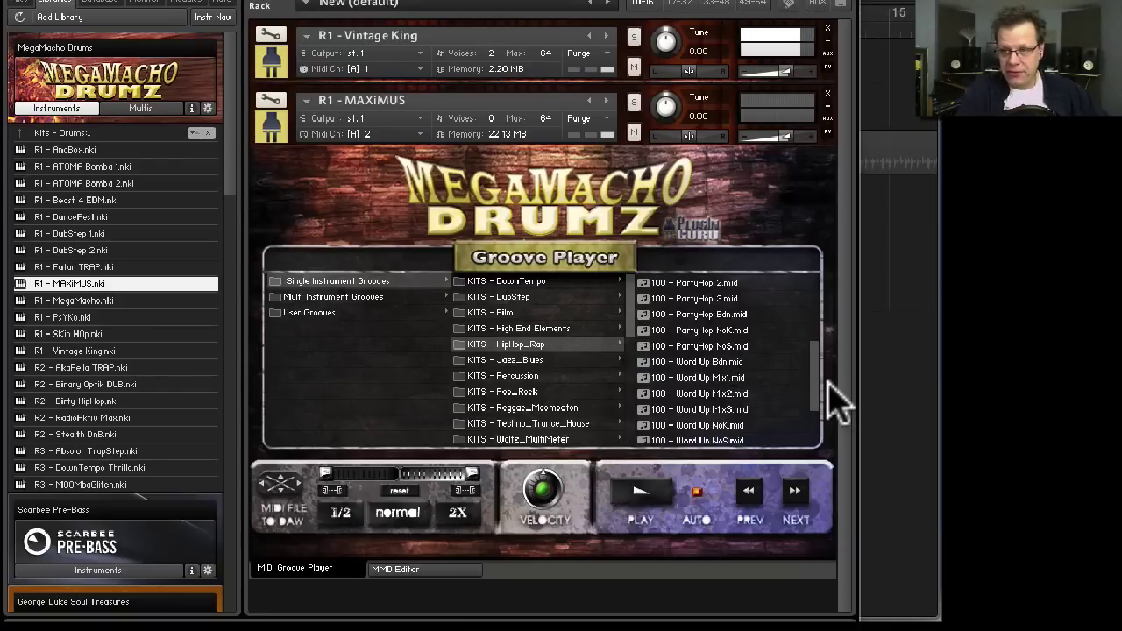
pyautogui.moveTo(820, 391); pyautogui.dragTo(820, 364)
pyautogui.click(717, 328)
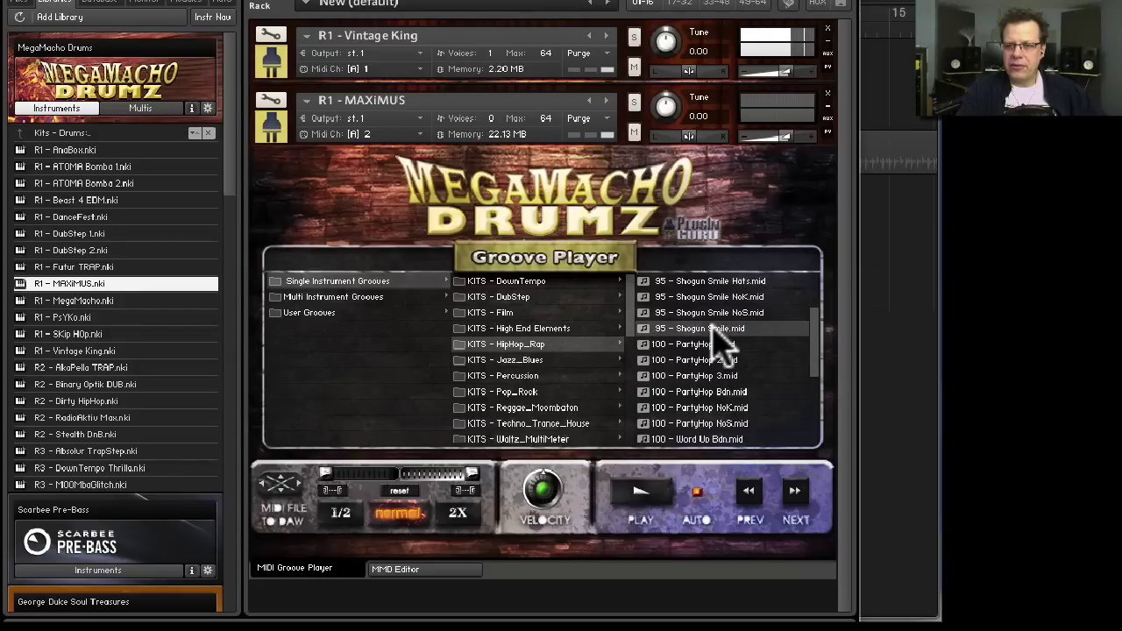
pyautogui.click(646, 495)
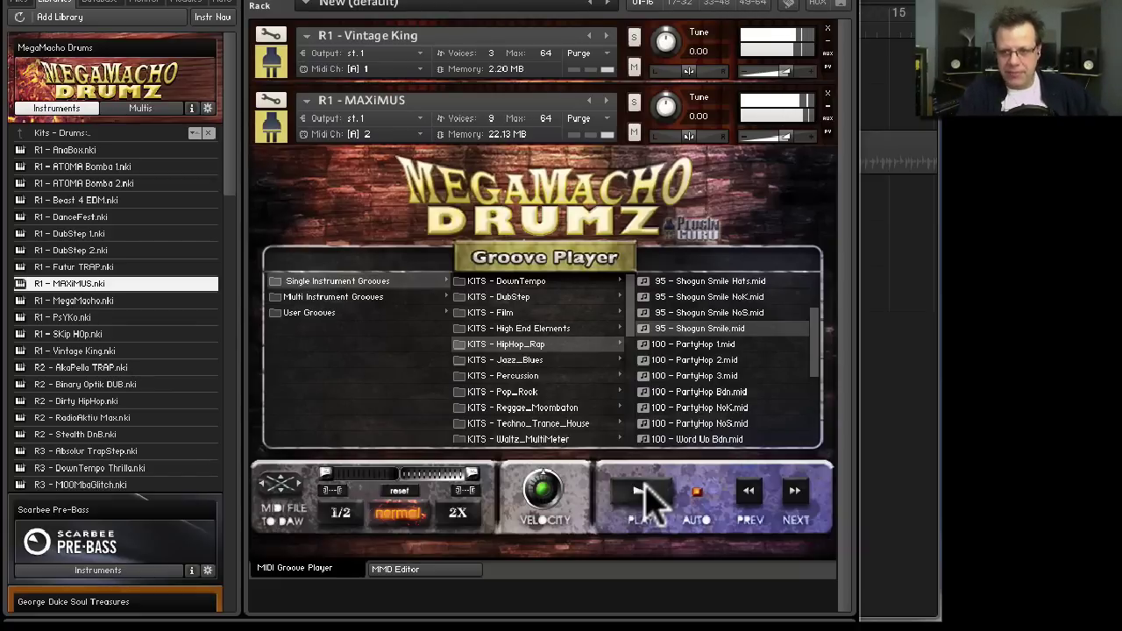
pyautogui.click(645, 496)
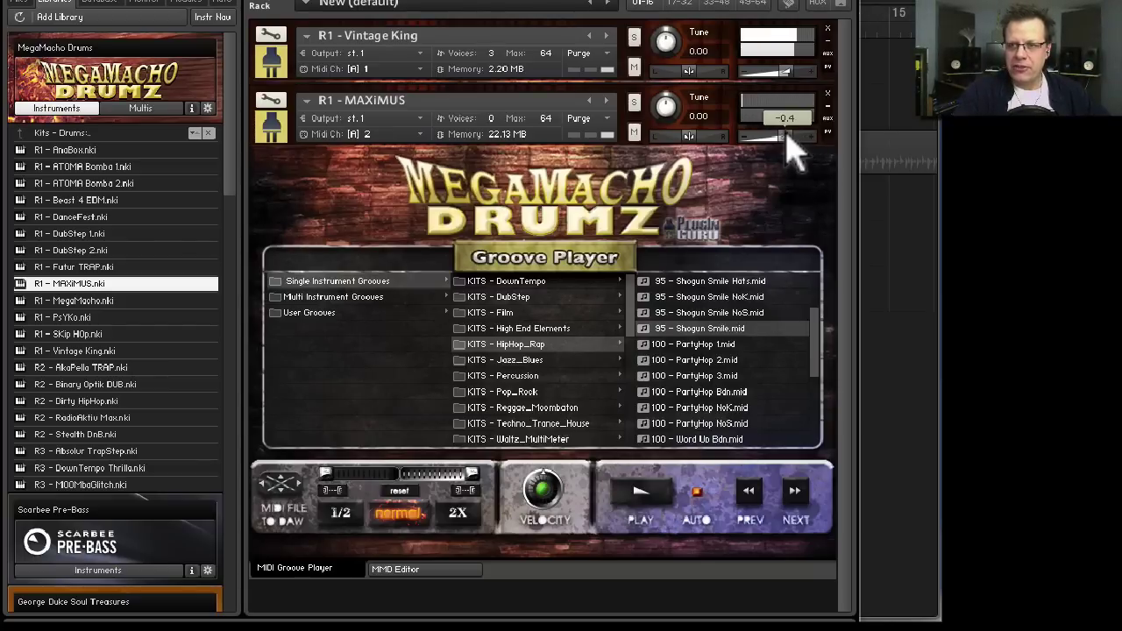
pyautogui.click(653, 491)
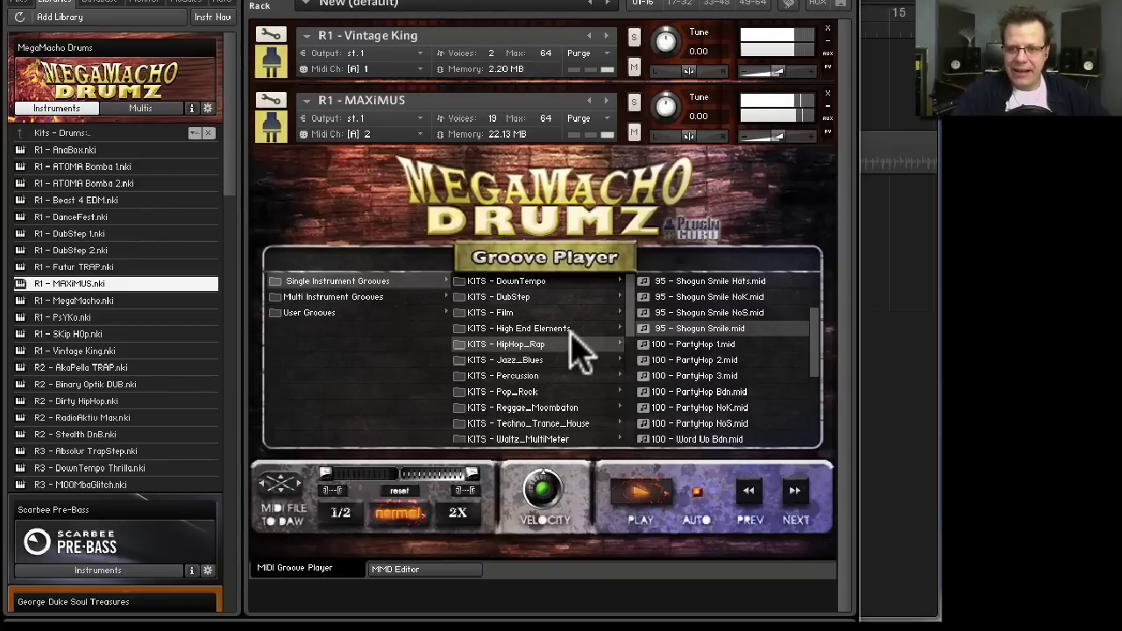
# - Tweak MAXiMUS pitch, amp decay and release, delay to -17.3 dB, Dist Mid 35.9, and Vintage King's volume
pyautogui.click(412, 575)
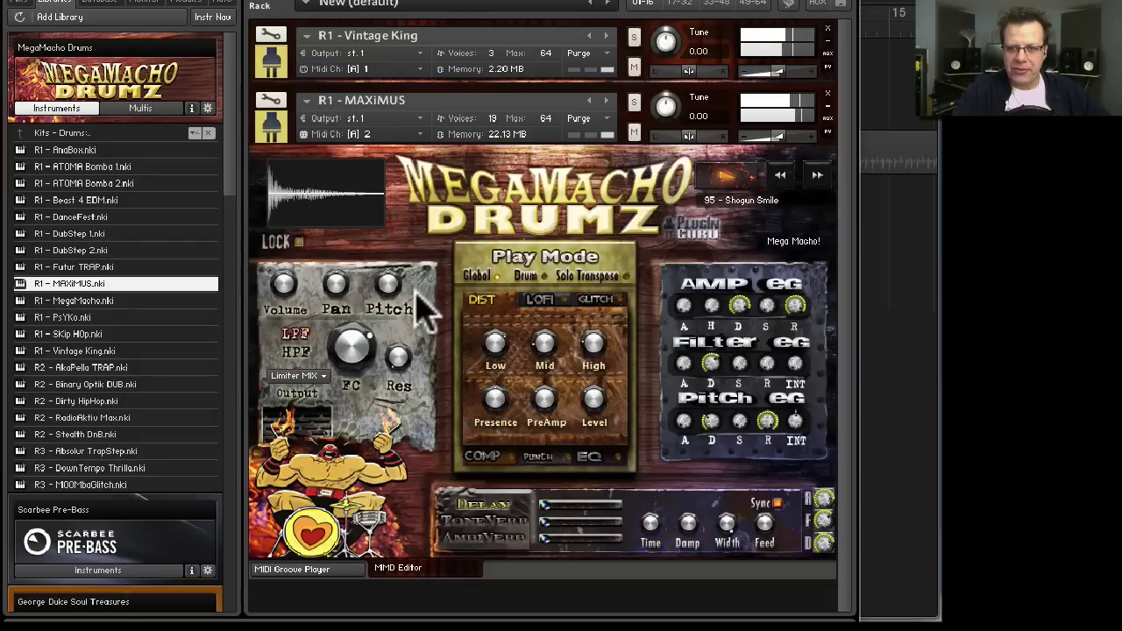
pyautogui.moveTo(397, 302); pyautogui.dragTo(388, 271)
pyautogui.moveTo(738, 304); pyautogui.dragTo(739, 344)
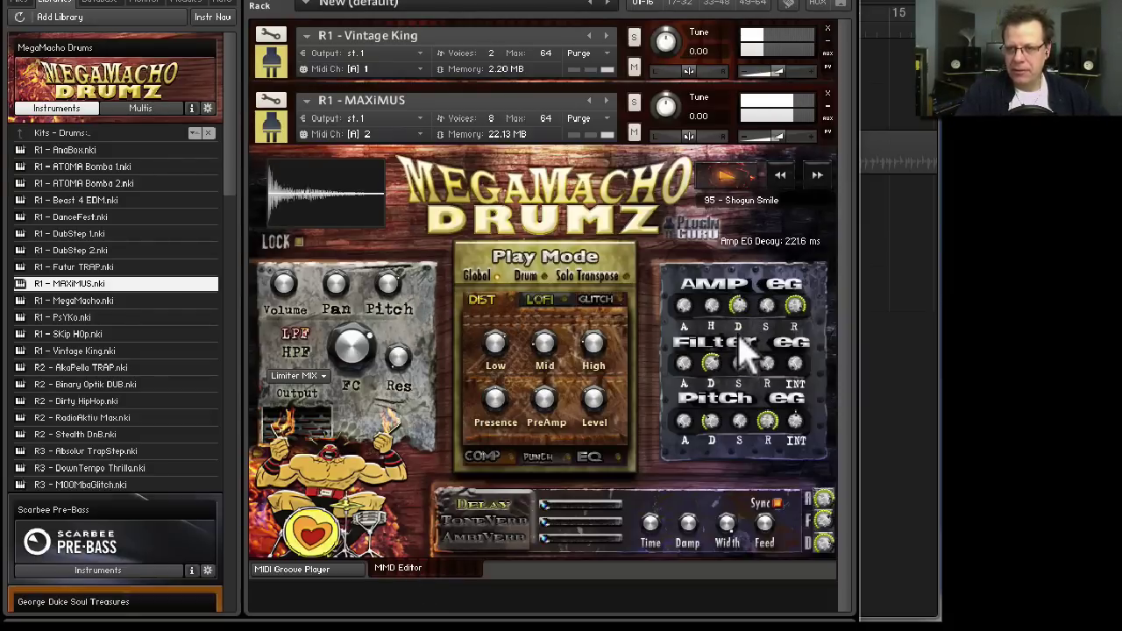
pyautogui.moveTo(798, 312); pyautogui.dragTo(800, 347)
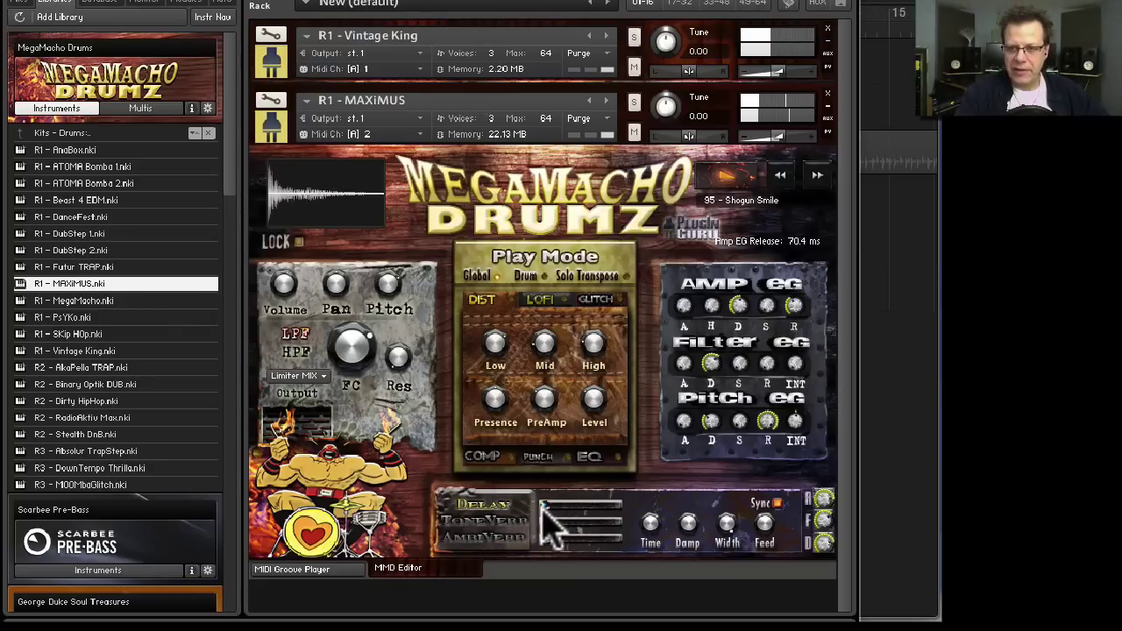
pyautogui.moveTo(541, 509); pyautogui.dragTo(573, 509)
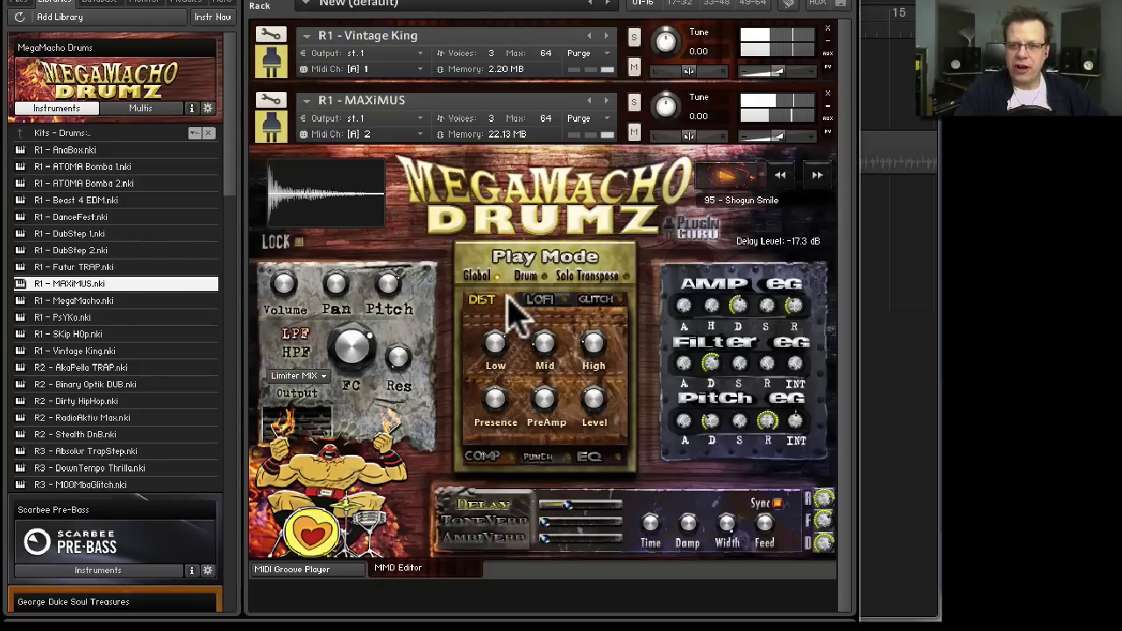
pyautogui.moveTo(546, 344); pyautogui.dragTo(543, 329)
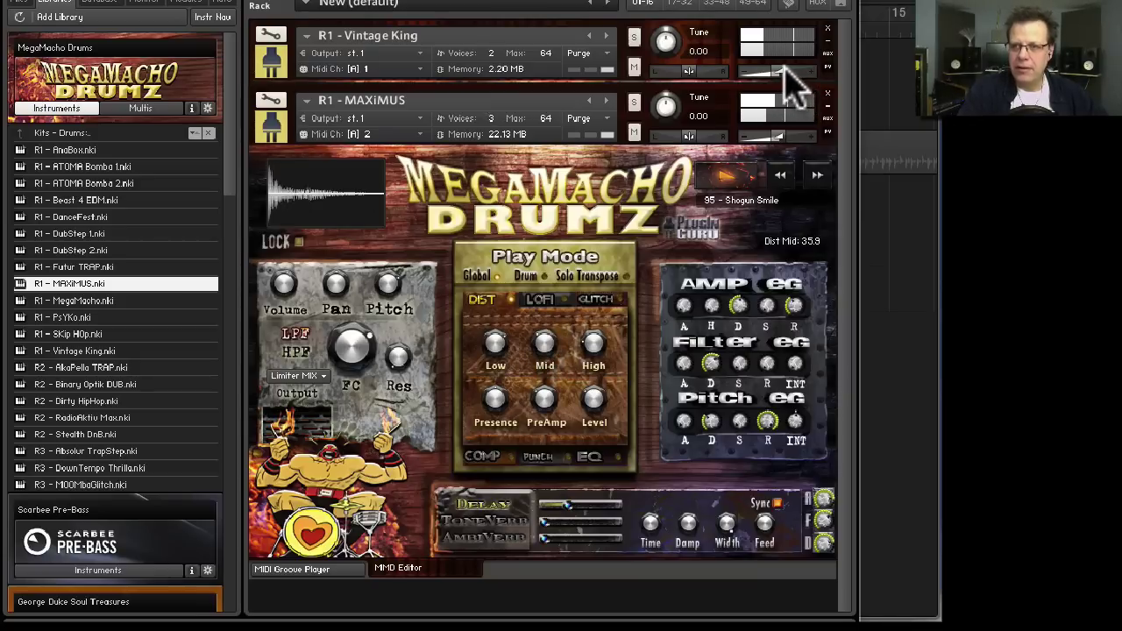
pyautogui.moveTo(780, 73); pyautogui.dragTo(785, 79)
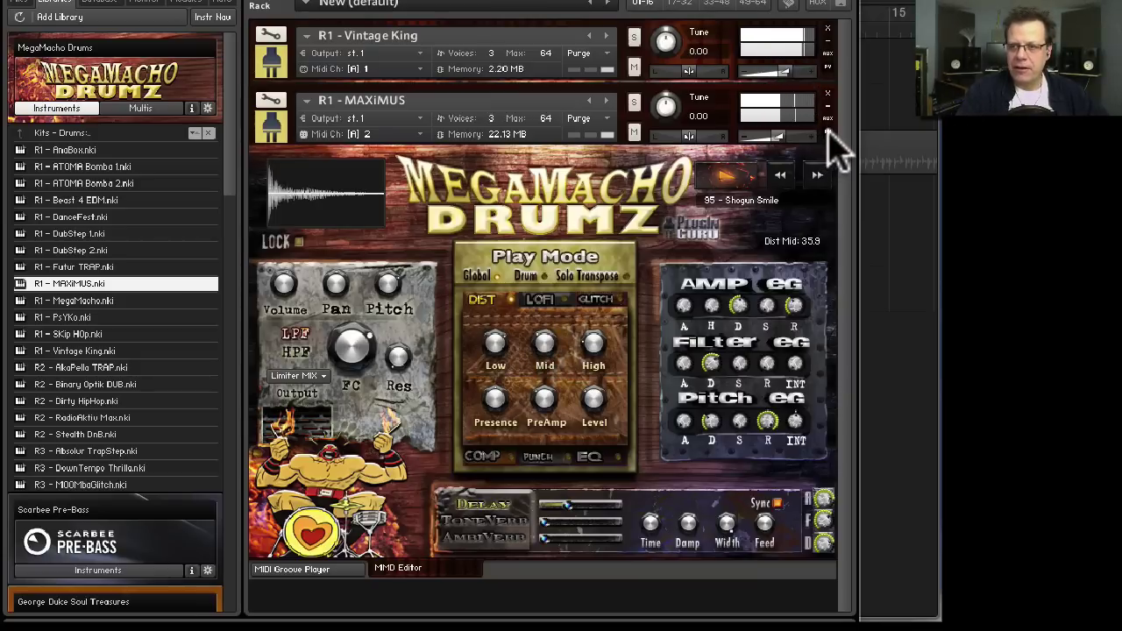
# - Collapse MAXiMUS and add the R1 - DubStep 1 kit to the rack on MIDI channel 3
pyautogui.click(828, 106)
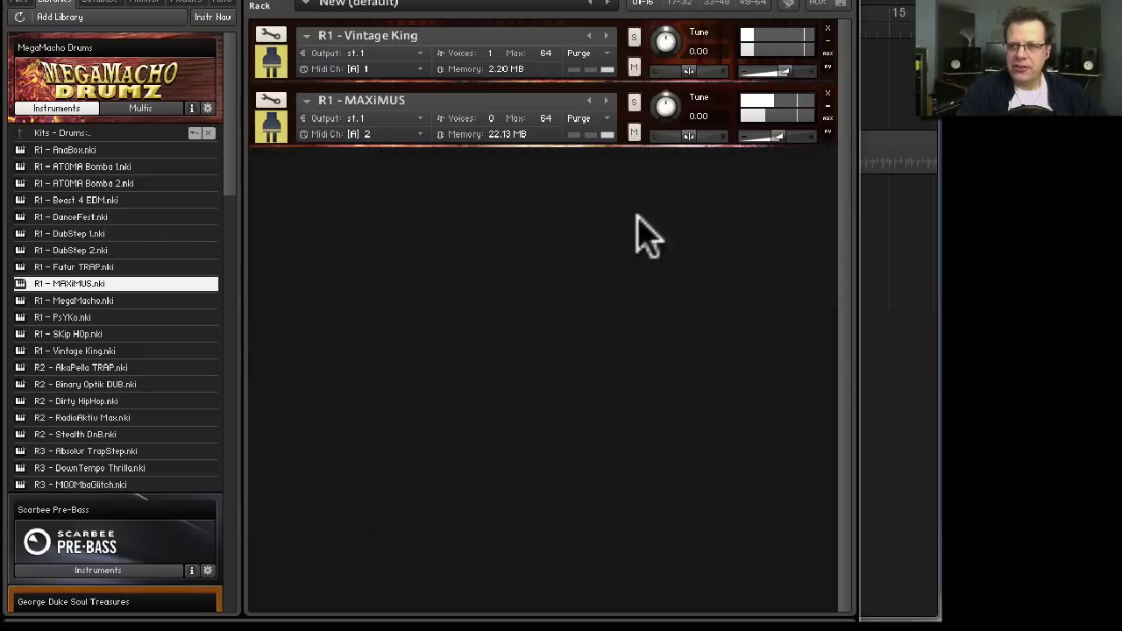
pyautogui.click(70, 234)
pyautogui.moveTo(70, 235); pyautogui.dragTo(377, 265)
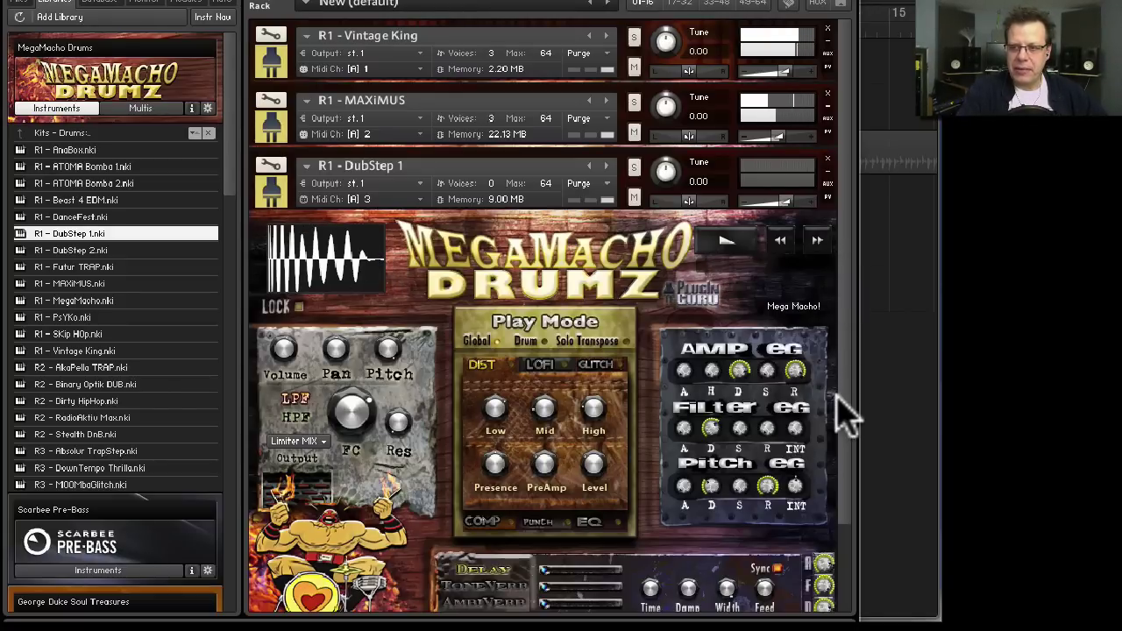
pyautogui.moveTo(852, 401); pyautogui.dragTo(859, 591)
# - Play the 123 - Right In groove from Single Instrument Grooves > KITS - DubStep
pyautogui.click(296, 534)
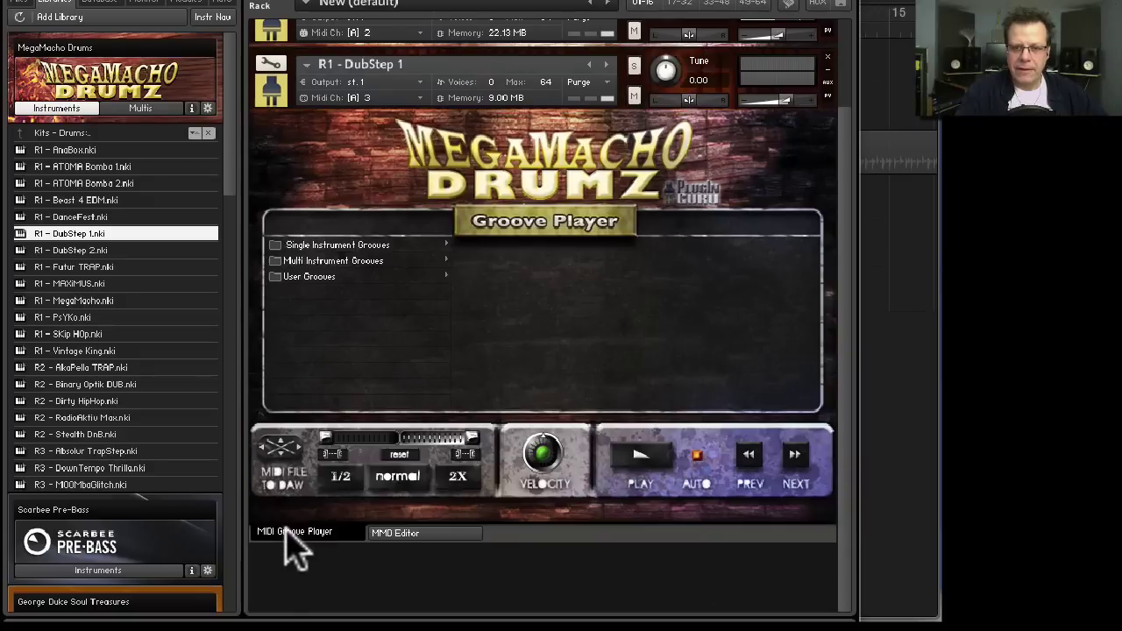
pyautogui.click(331, 247)
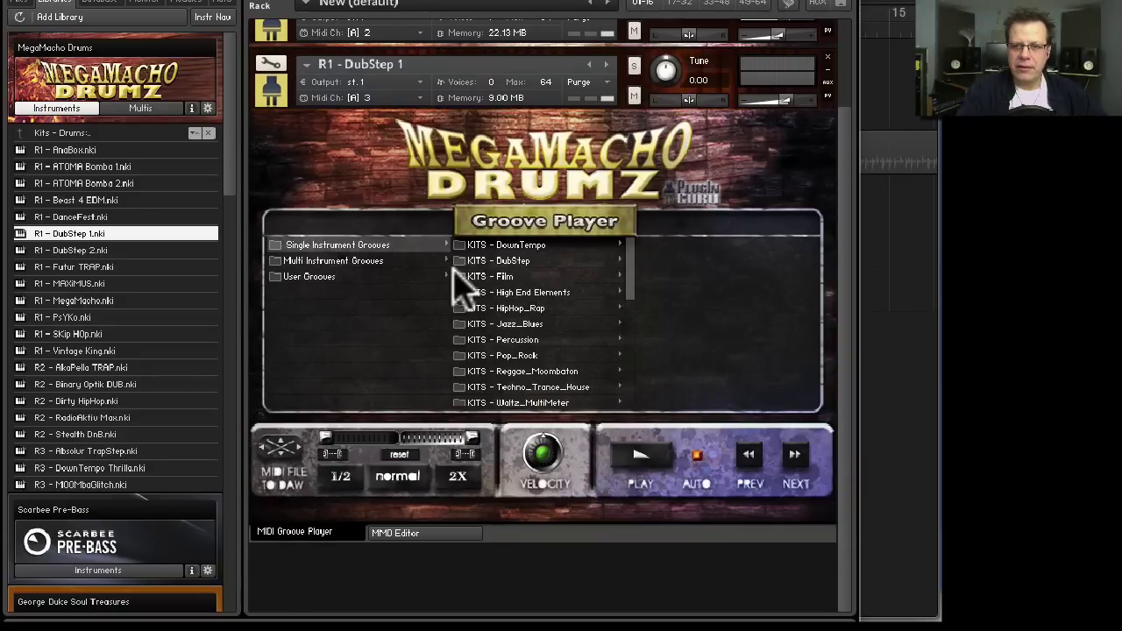
pyautogui.click(519, 261)
pyautogui.click(705, 261)
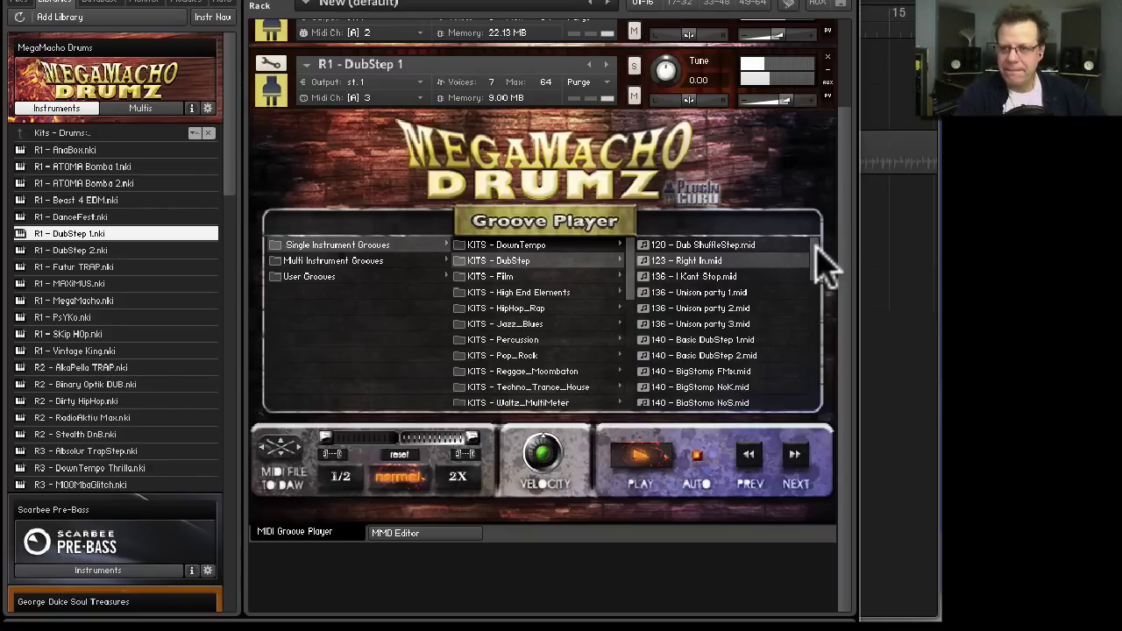
pyautogui.moveTo(815, 248); pyautogui.dragTo(816, 295)
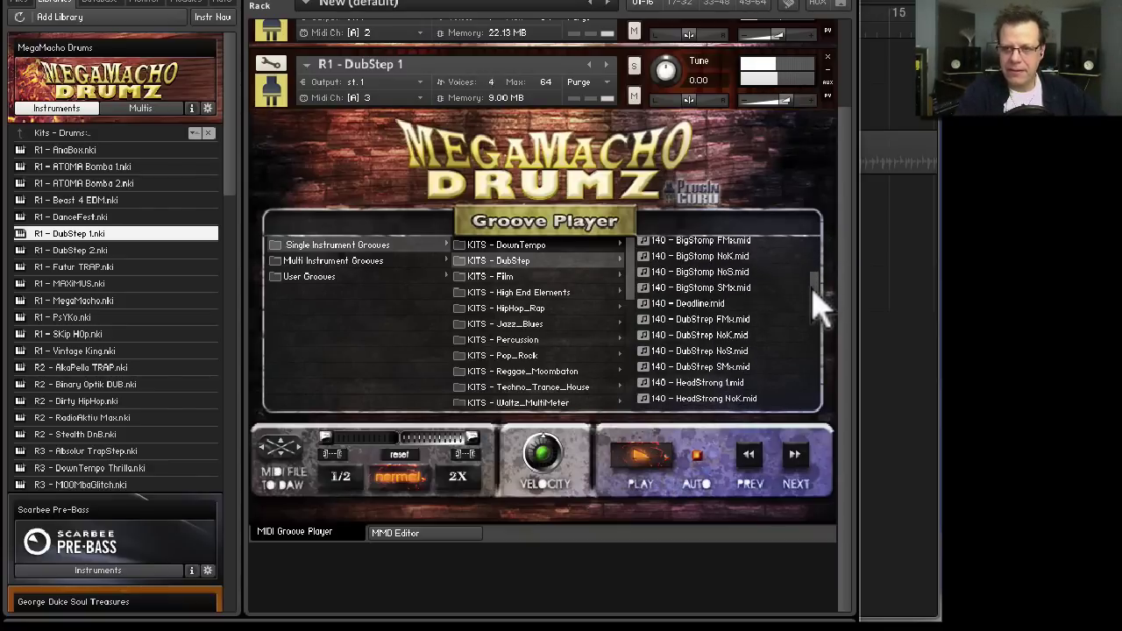
# - Load the 140 - Deadline groove and raise Logic's project tempo to about 147
pyautogui.click(689, 305)
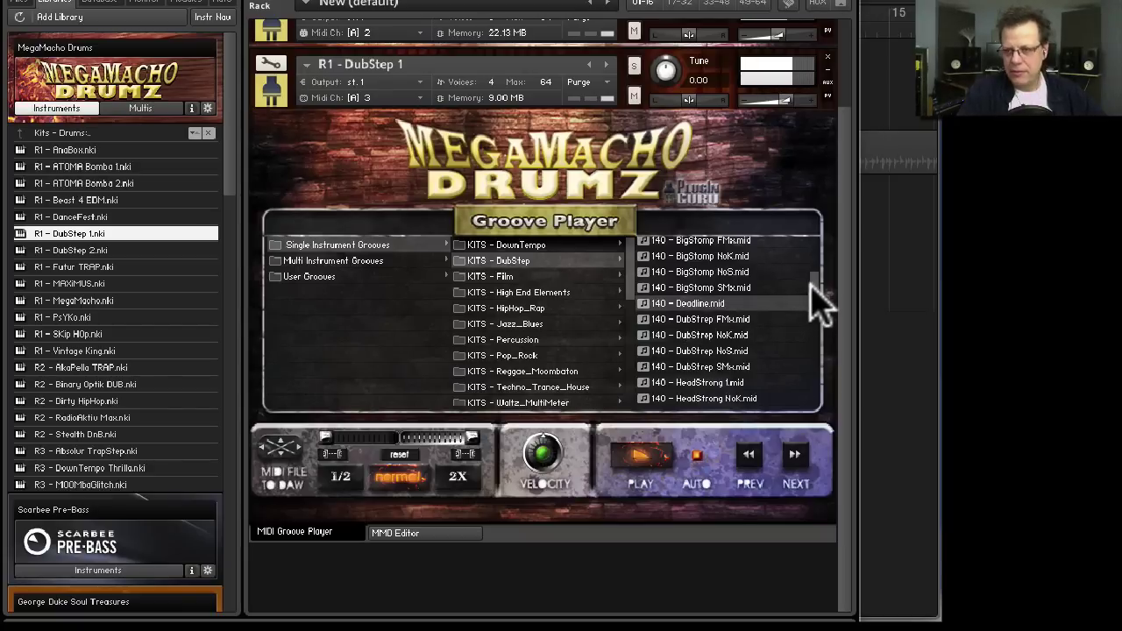
pyautogui.moveTo(813, 284); pyautogui.dragTo(813, 285)
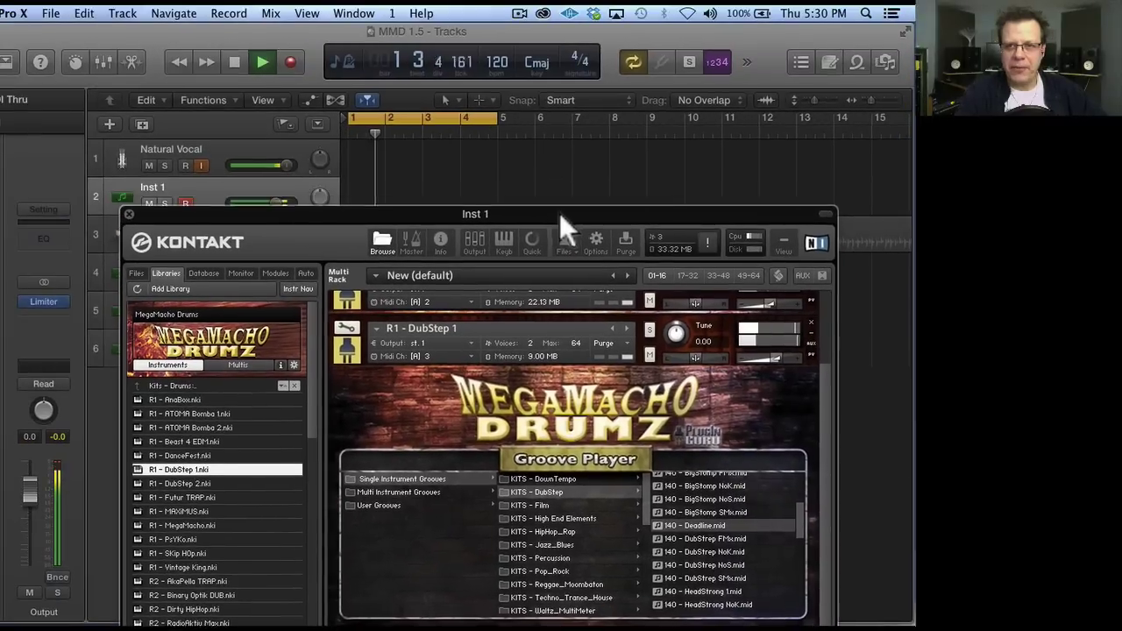
pyautogui.moveTo(492, 60); pyautogui.dragTo(497, 10)
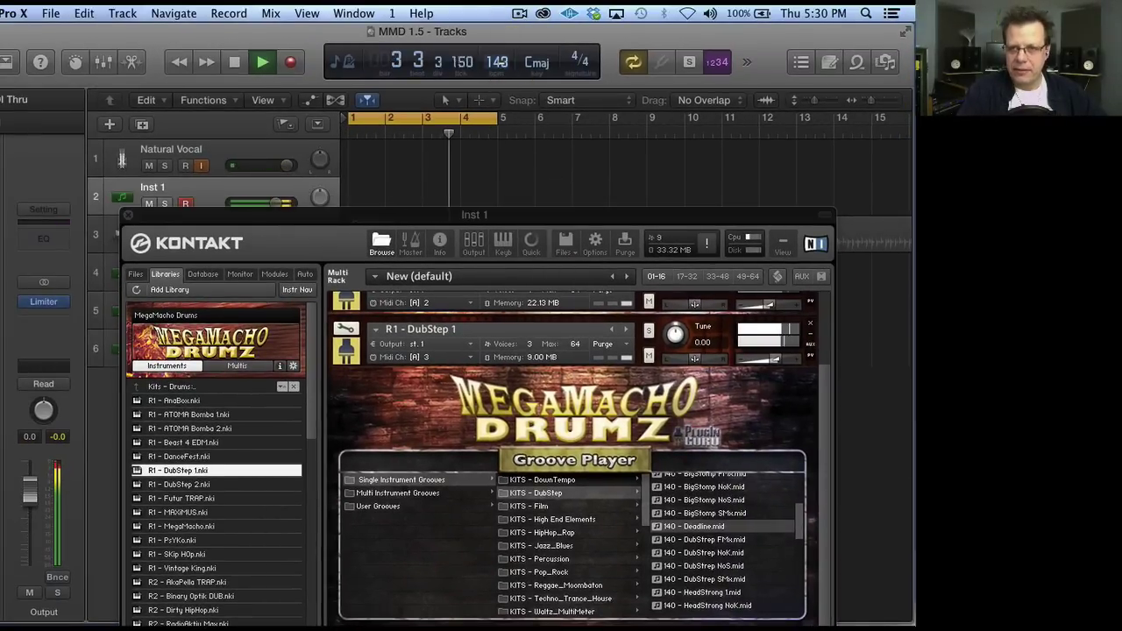
pyautogui.moveTo(500, 58); pyautogui.dragTo(499, 66)
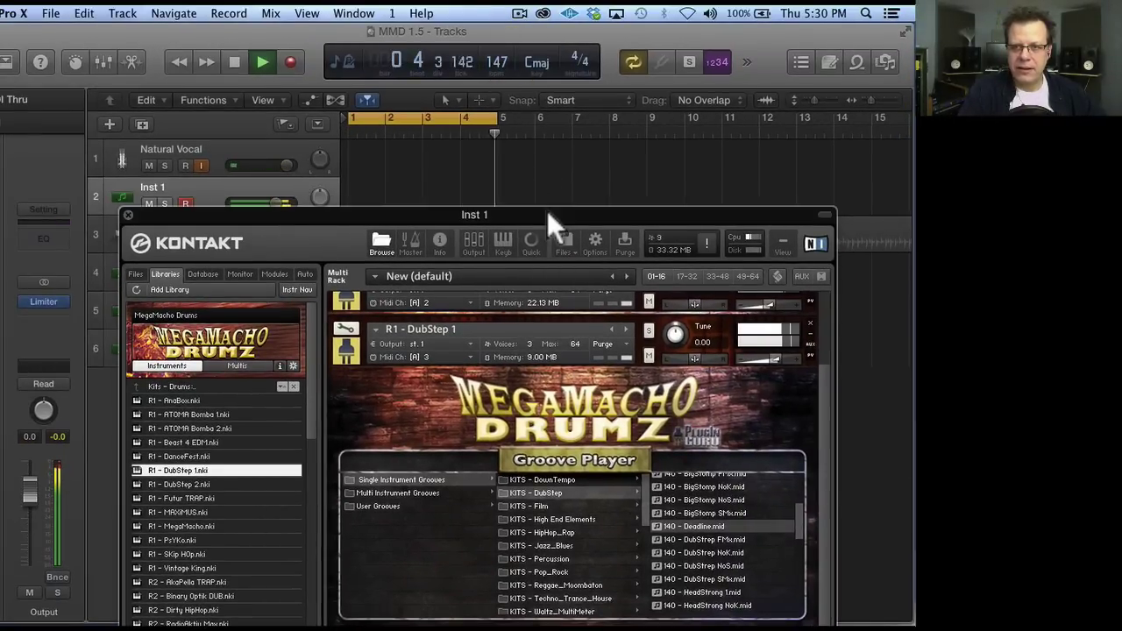
# - Unsolo DubStep 1 so all three kits sound, then stop playback
pyautogui.moveTo(547, 211); pyautogui.dragTo(572, 28)
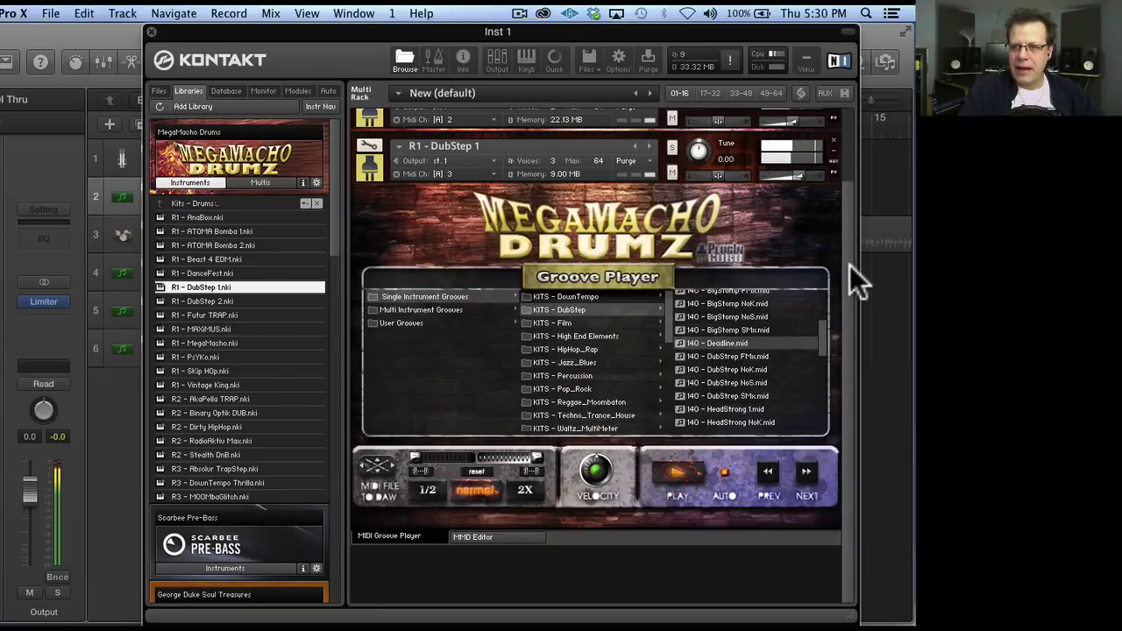
pyautogui.scroll(3, 850, 265)
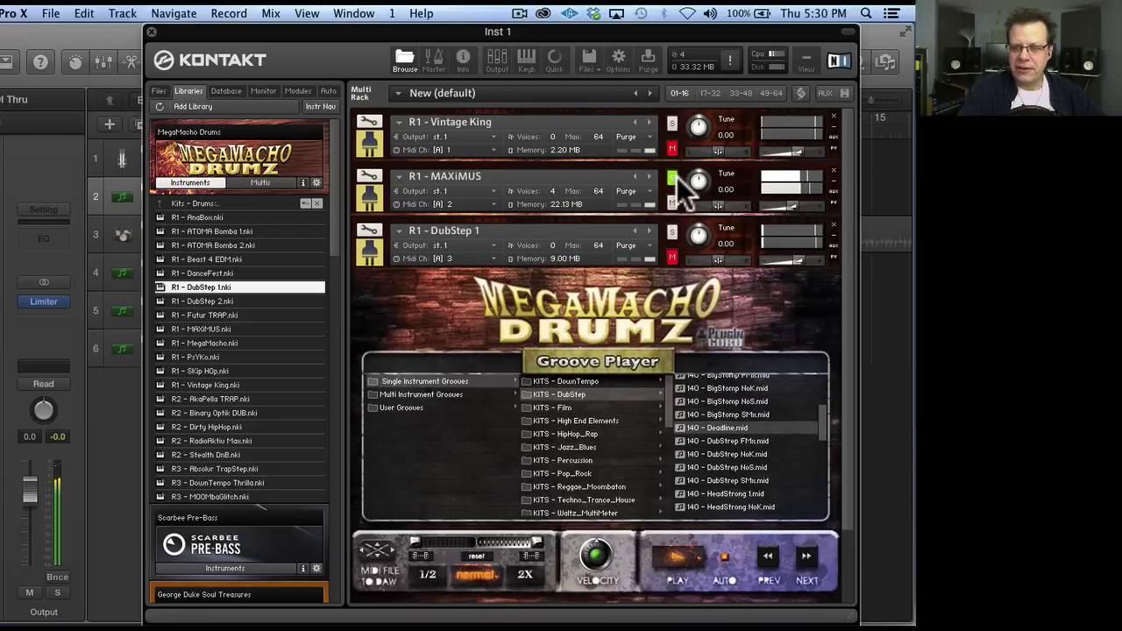
pyautogui.click(673, 232)
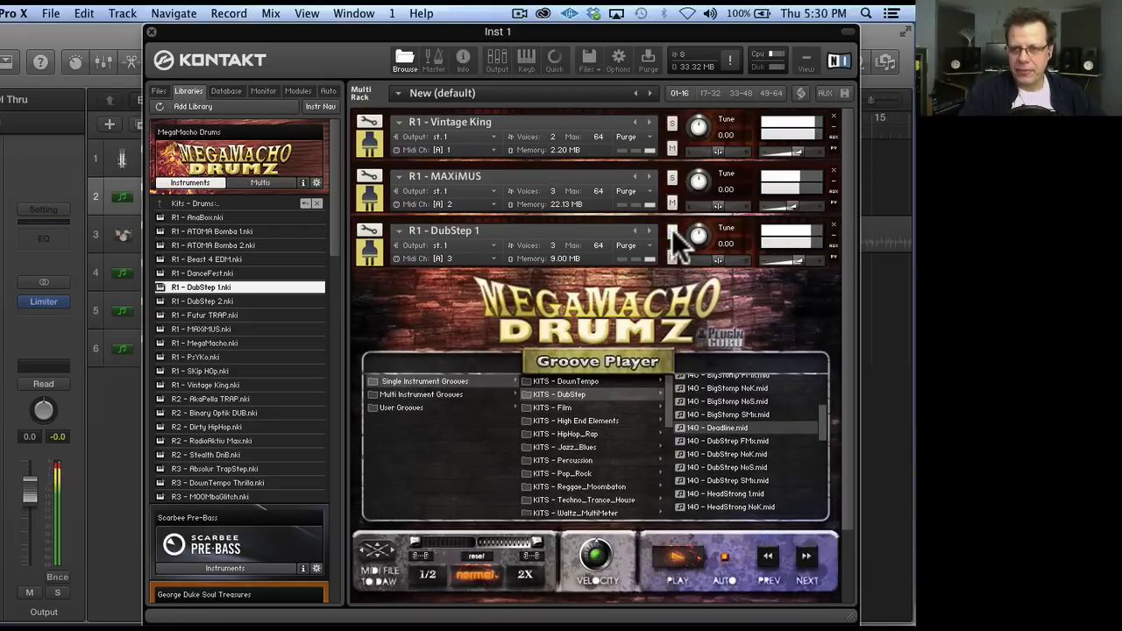
pyautogui.press('space')
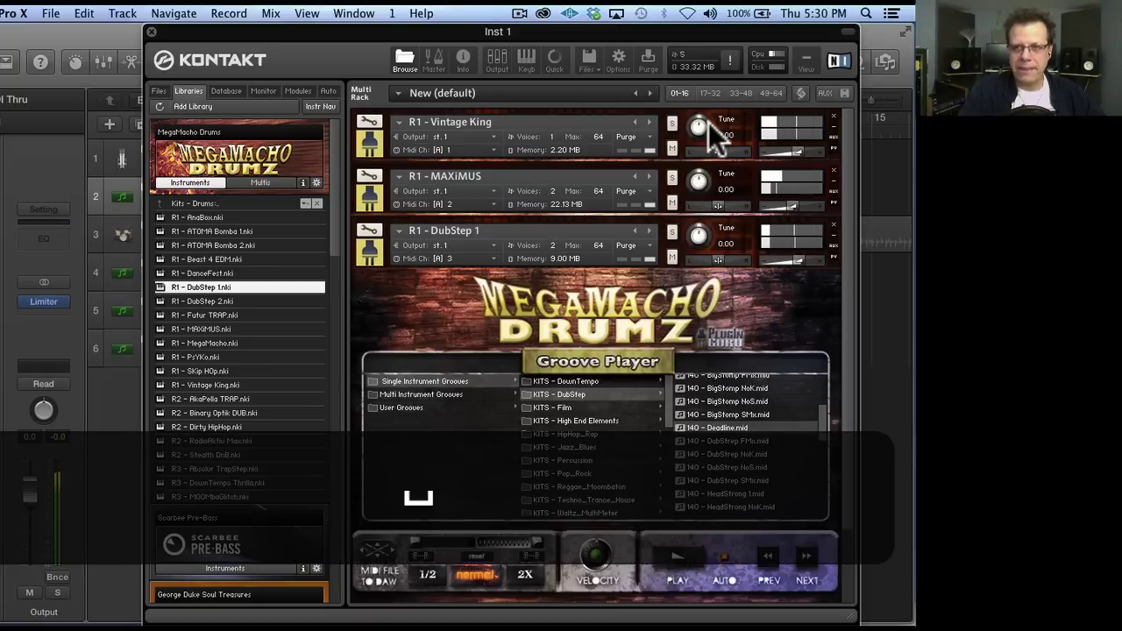
# - Remove DubStep 1 and MAXiMUS from the rack without saving, keeping only Vintage King
pyautogui.click(834, 225)
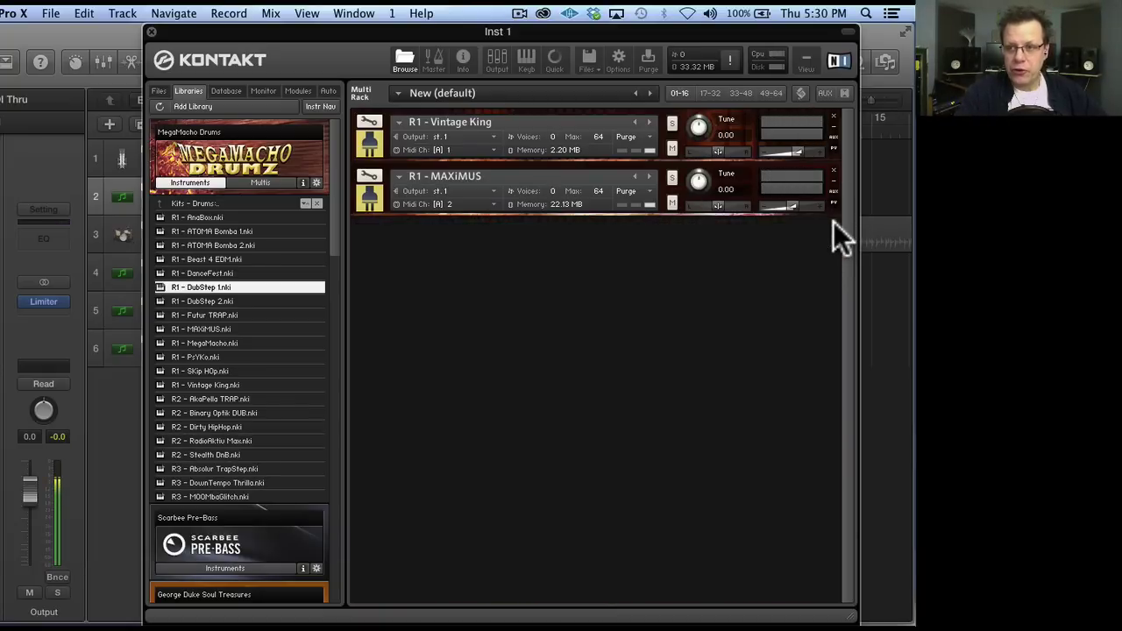
pyautogui.click(835, 169)
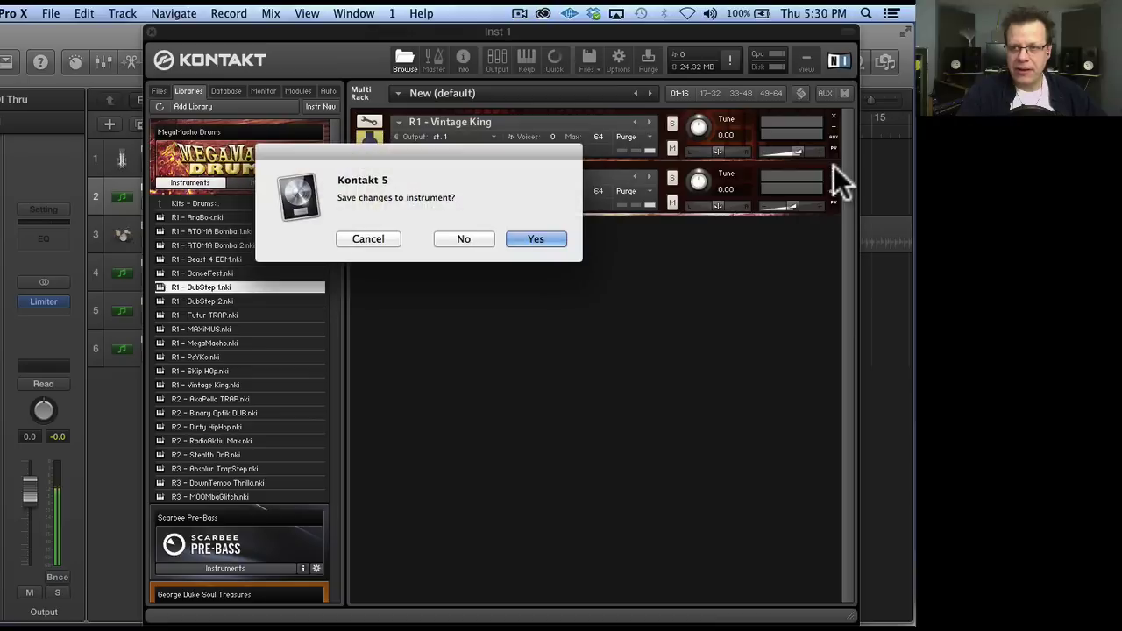
pyautogui.click(467, 238)
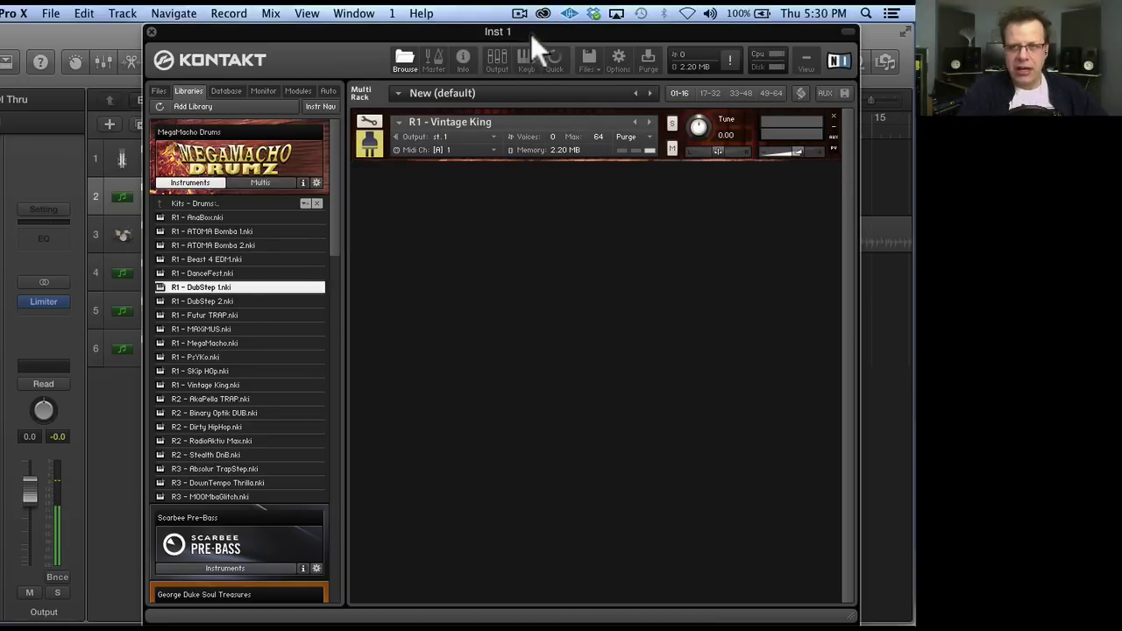
pyautogui.moveTo(530, 33)
pyautogui.mouseDown()
pyautogui.moveTo(540, 41)
pyautogui.moveTo(536, 16)
pyautogui.mouseUp()
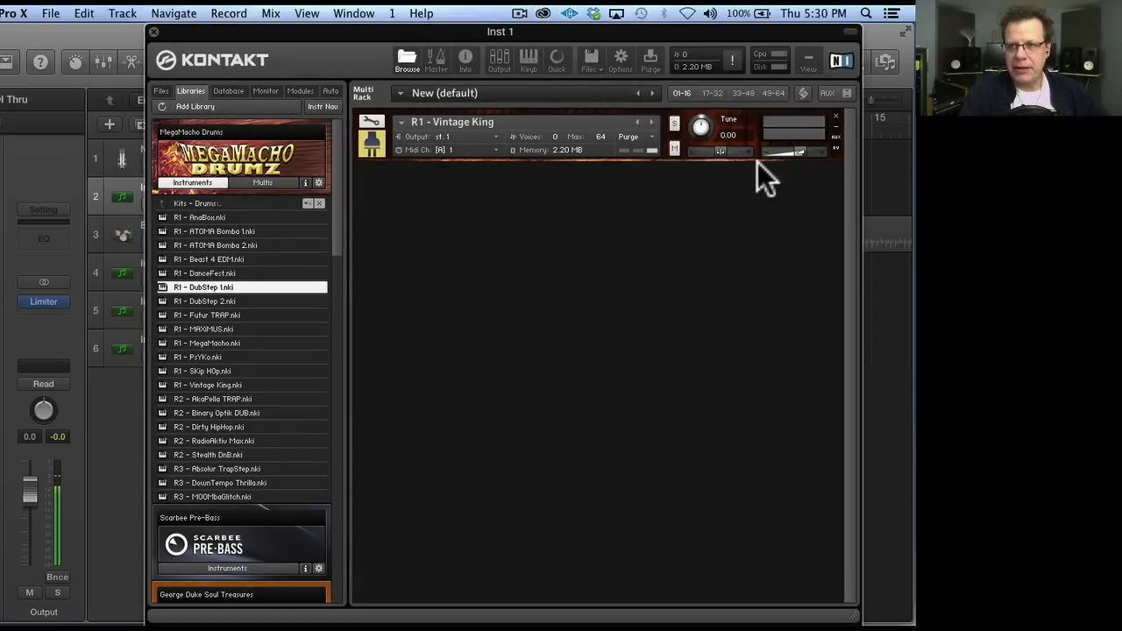
# - Audition Vintage King with the 70 - Slow RnB Pop 1 groove, then drag MegaMacho.nki onto it
pyautogui.click(835, 144)
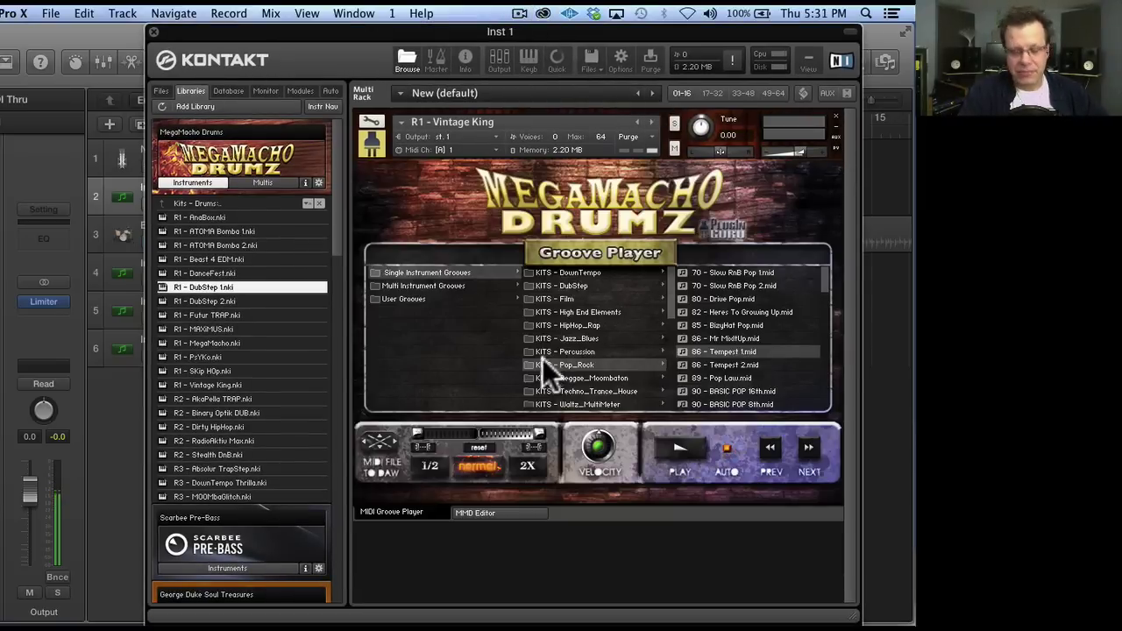
pyautogui.press('space')
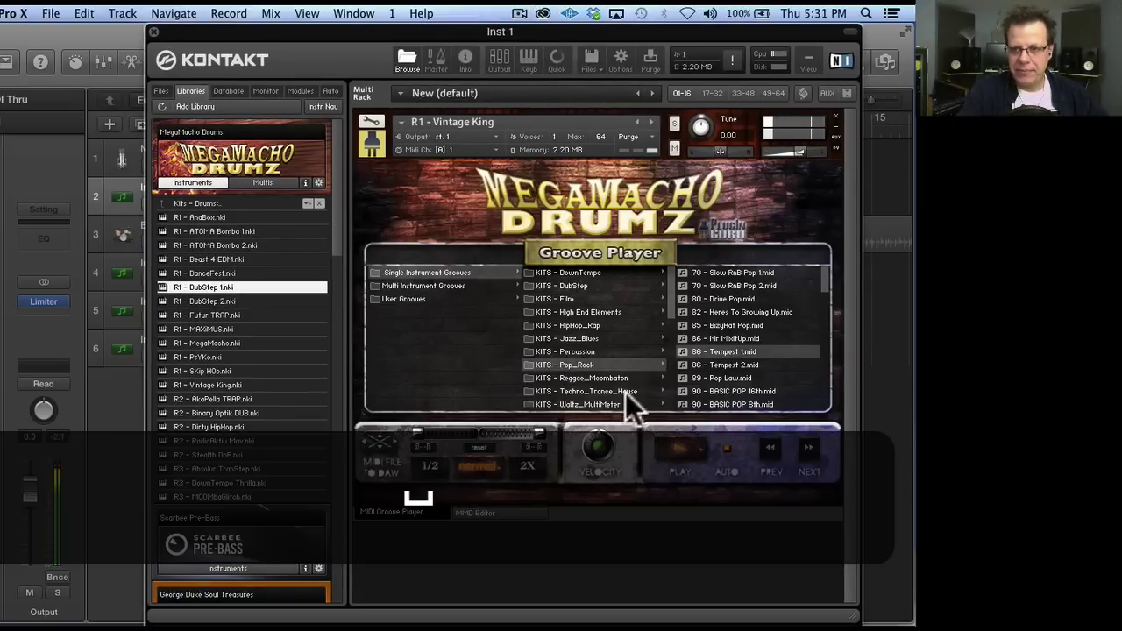
pyautogui.click(739, 277)
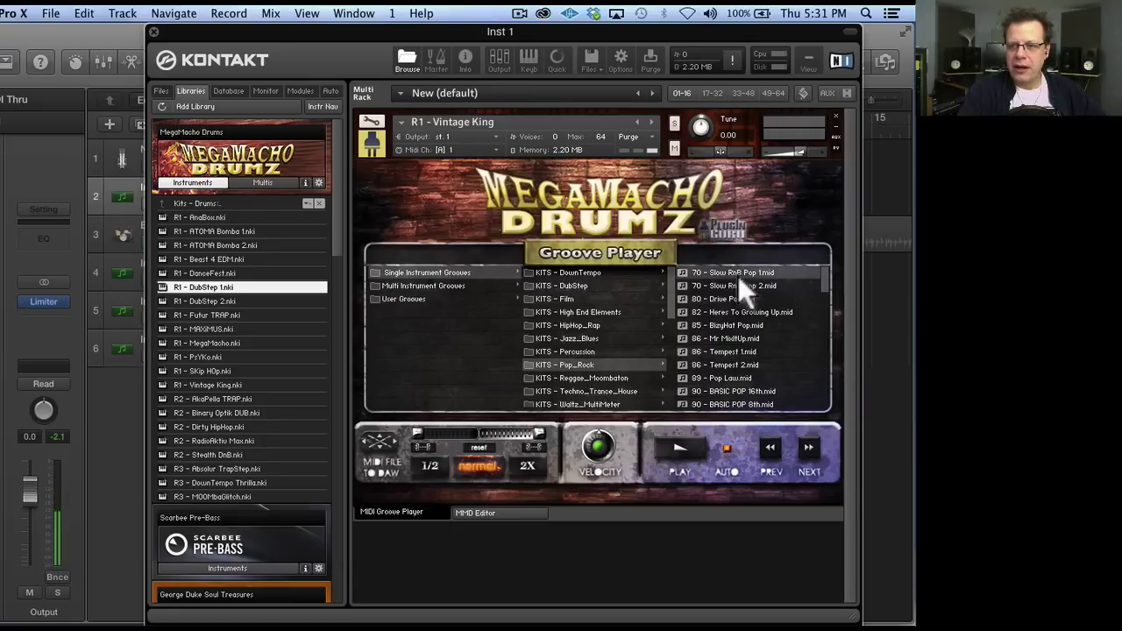
pyautogui.press('space')
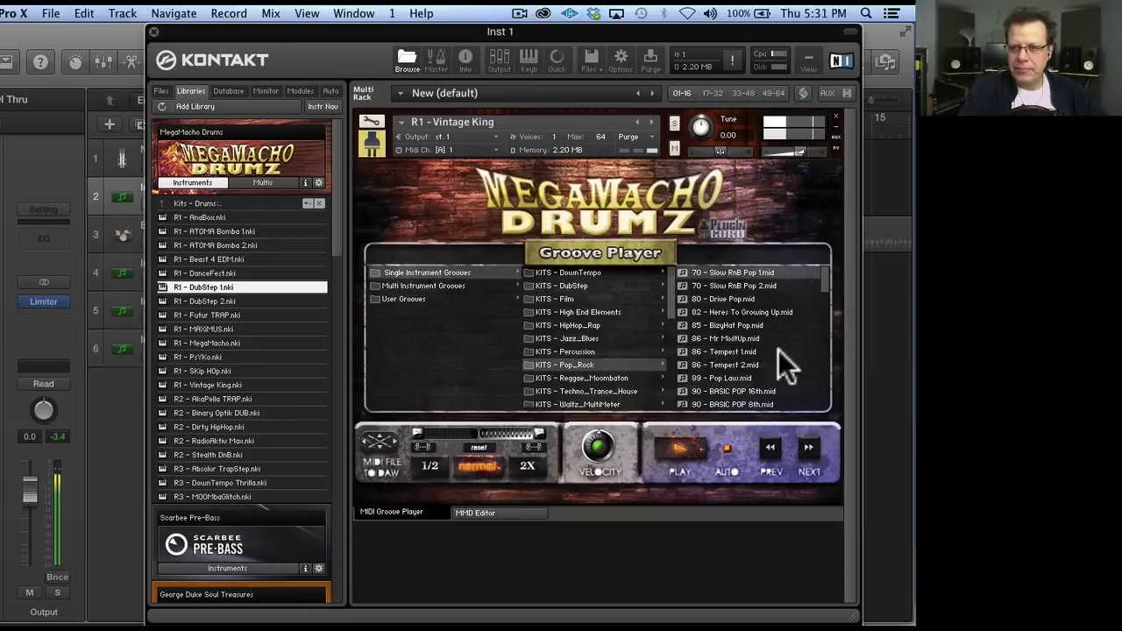
pyautogui.moveTo(823, 277); pyautogui.dragTo(820, 322)
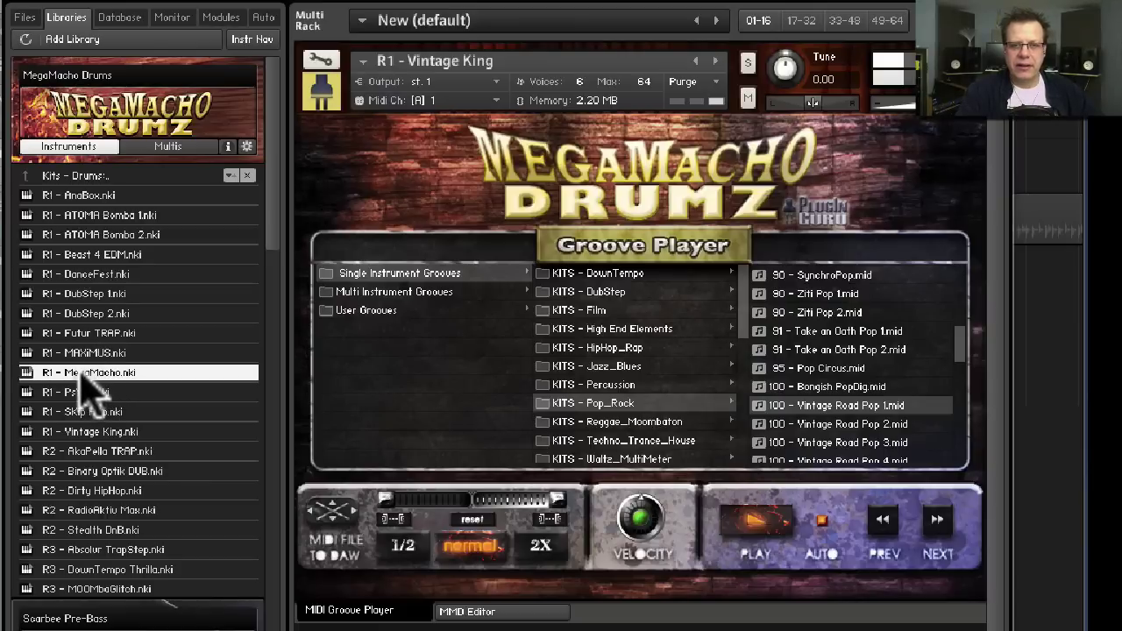
pyautogui.moveTo(78, 373); pyautogui.dragTo(488, 413)
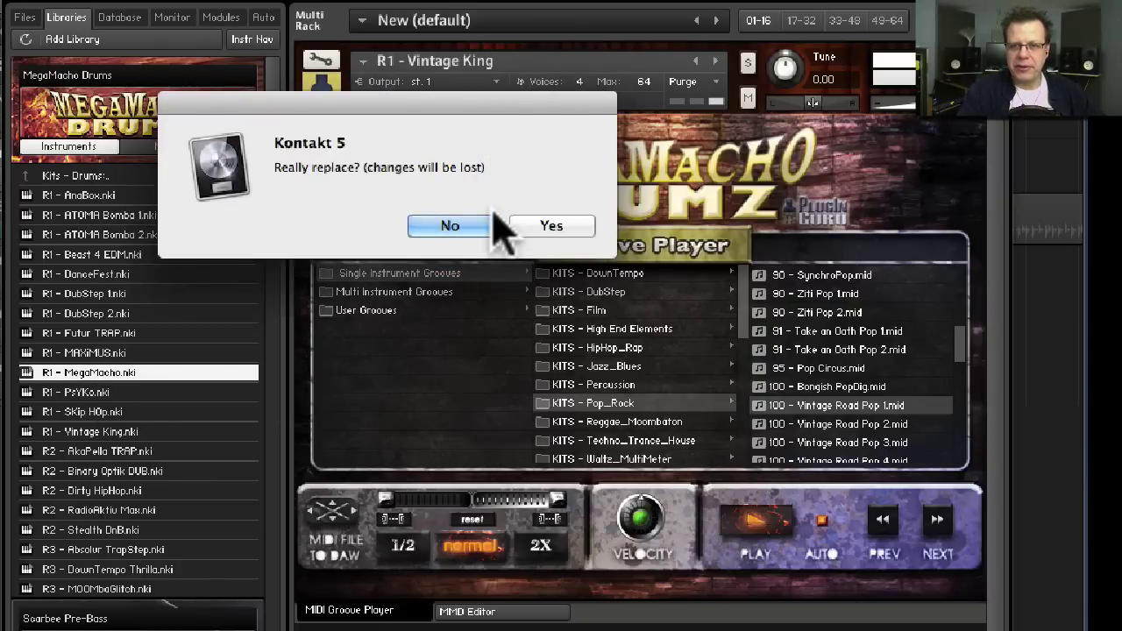
# - Confirm replacing Vintage King with MegaMacho and play the 100 - Vintage Road Pop 1 groove
pyautogui.click(566, 229)
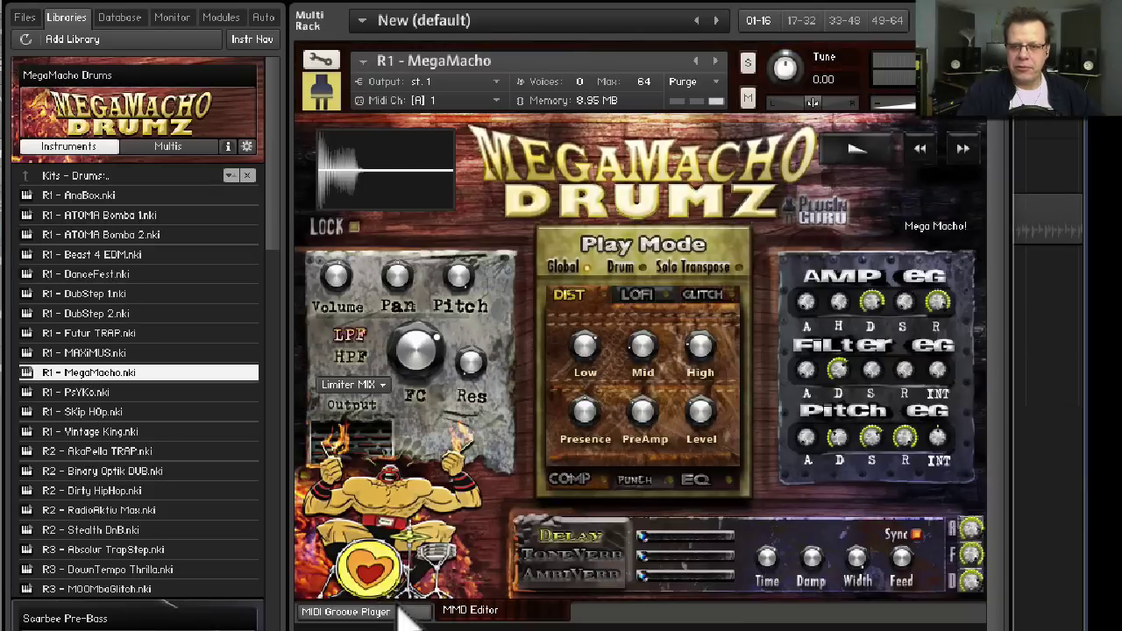
pyautogui.click(403, 614)
pyautogui.click(801, 405)
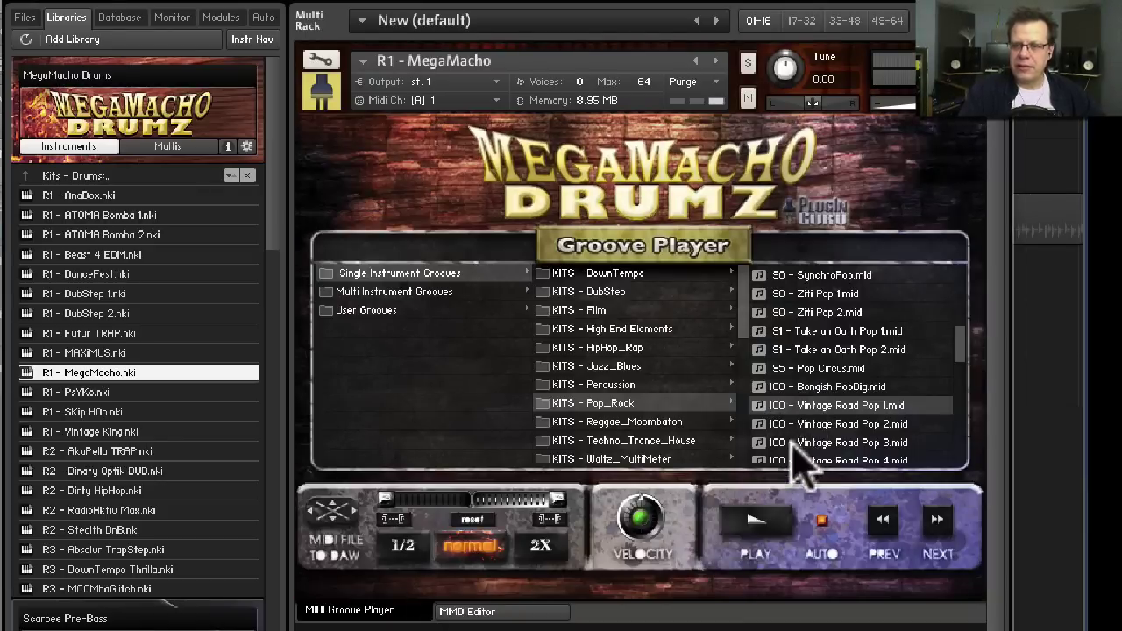
pyautogui.click(768, 530)
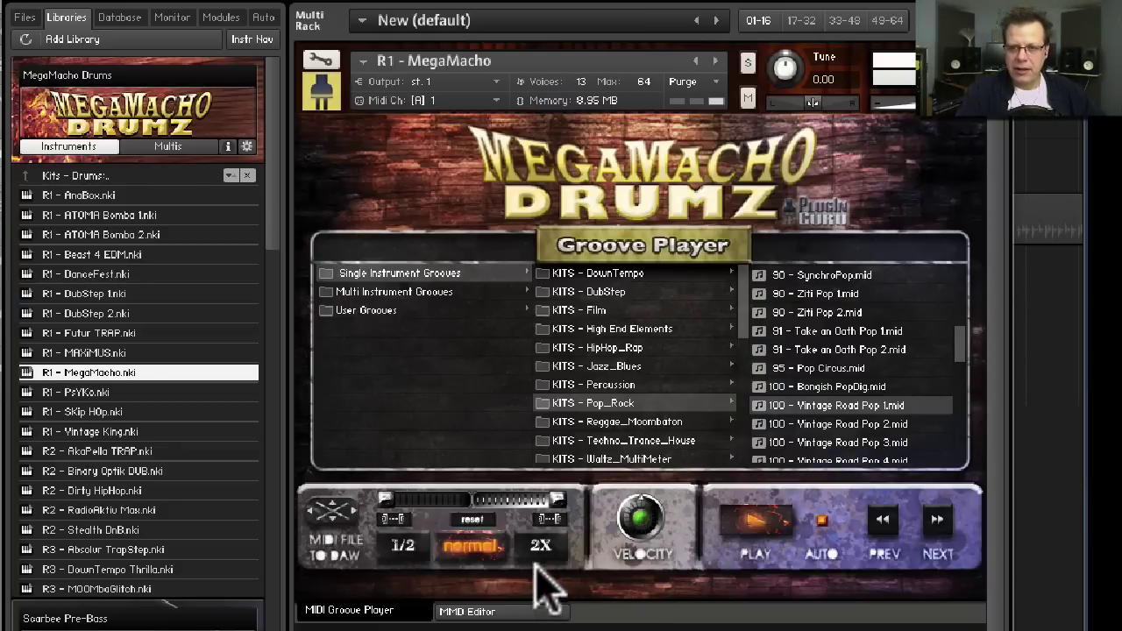
# - In MMD Editor, set Amp EG decay to 6215 ms and release to 560.7 ms
pyautogui.click(535, 614)
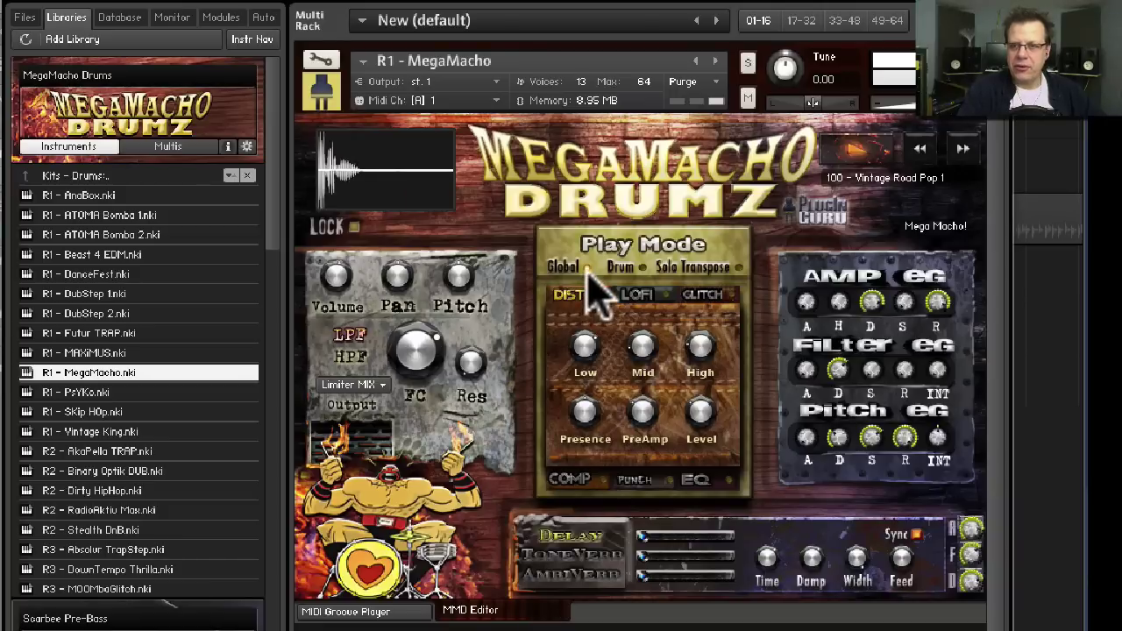
pyautogui.moveTo(875, 291); pyautogui.dragTo(876, 322)
pyautogui.moveTo(936, 303); pyautogui.dragTo(941, 348)
pyautogui.click(362, 612)
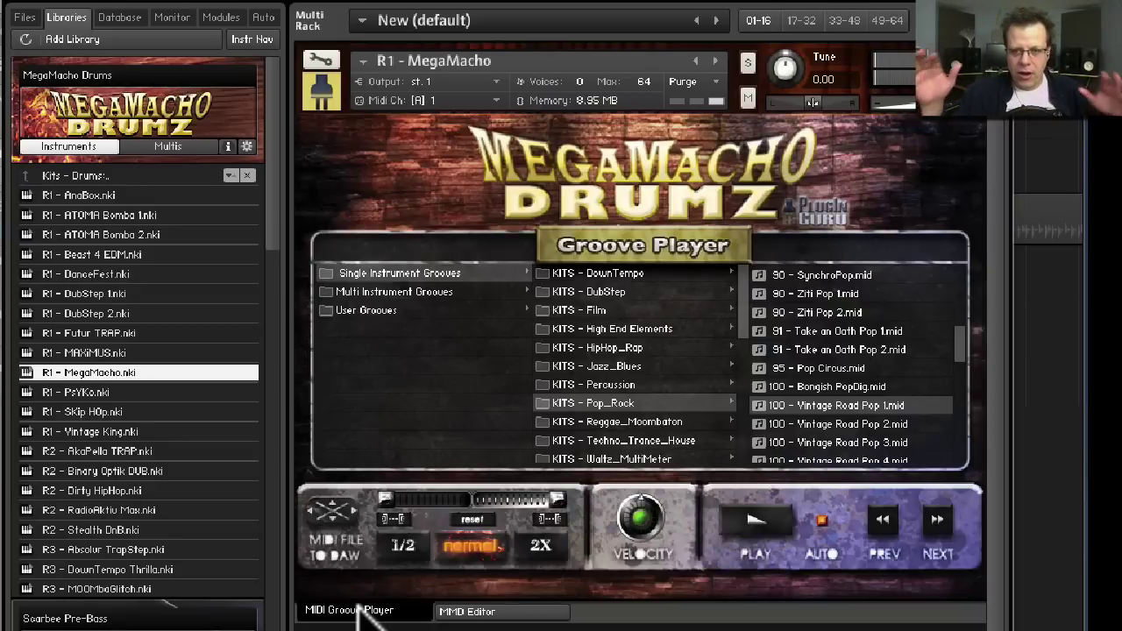
pyautogui.click(321, 59)
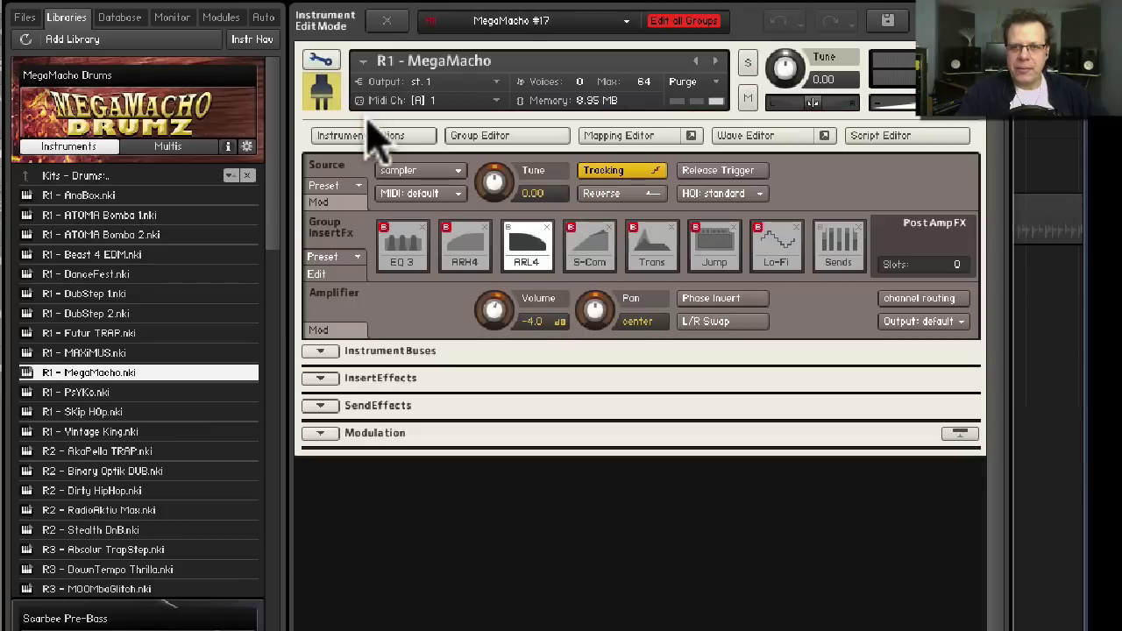
pyautogui.click(376, 136)
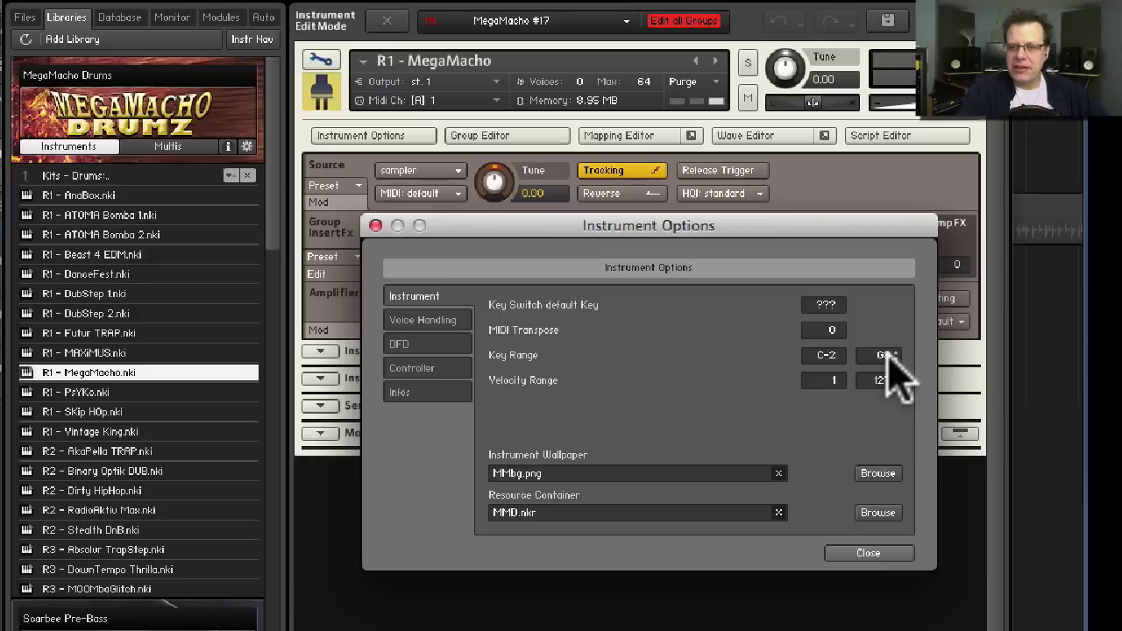
pyautogui.click(376, 226)
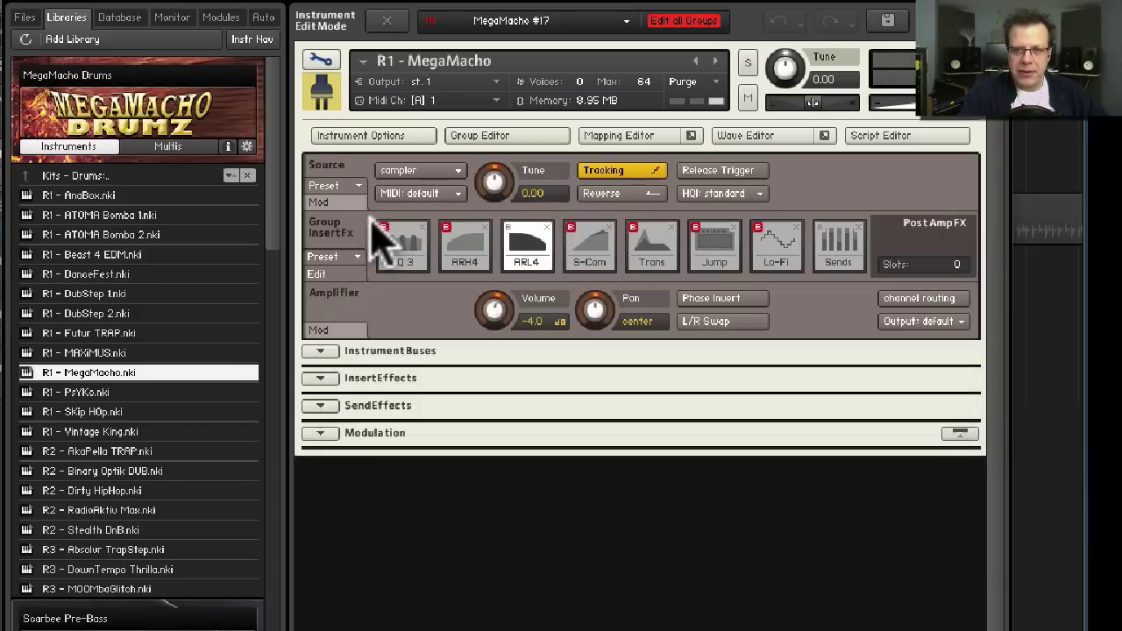
pyautogui.click(319, 58)
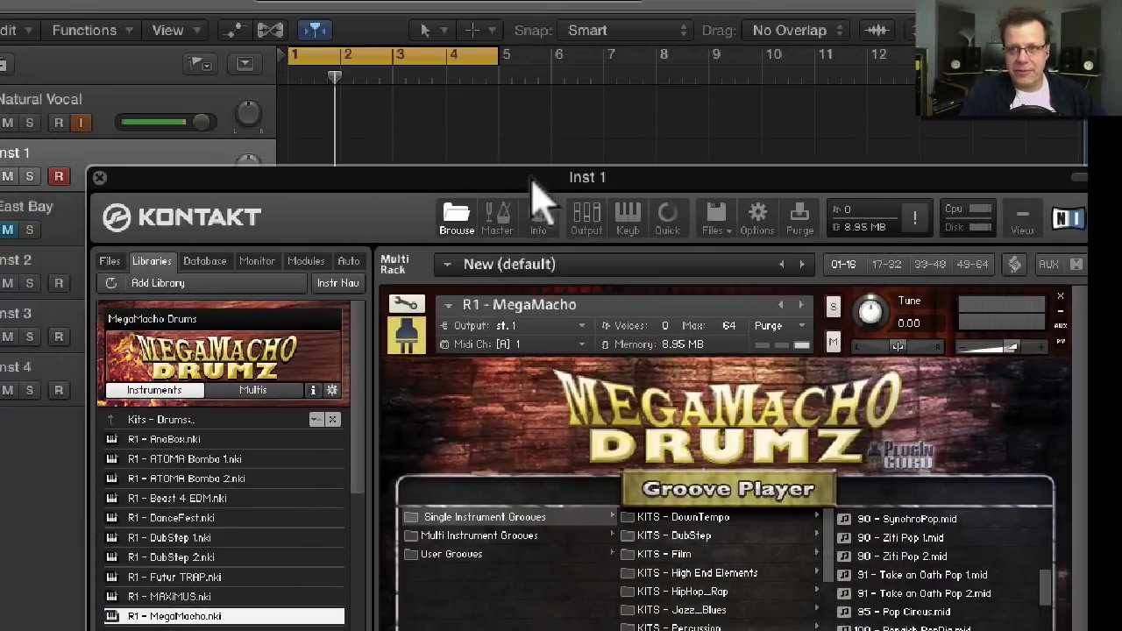
# - Turn off Logic's cycle over bars 1–4 and bring Kontakt back over the tracks
pyautogui.moveTo(456, 1); pyautogui.dragTo(443, 83)
pyautogui.click(449, 55)
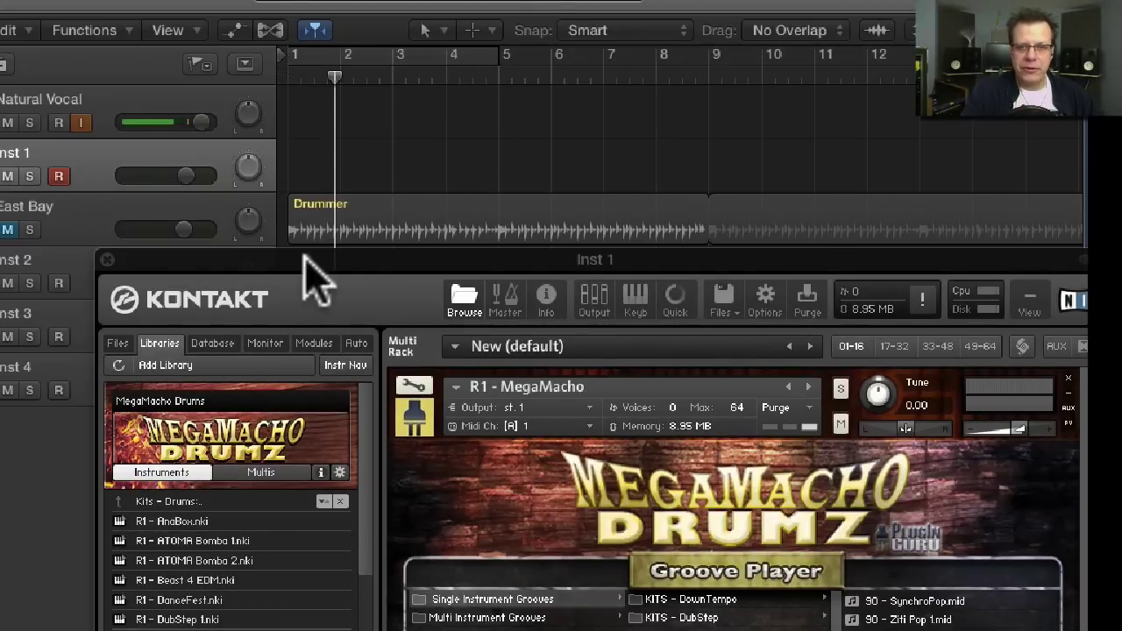
pyautogui.moveTo(367, 261); pyautogui.dragTo(240, 0)
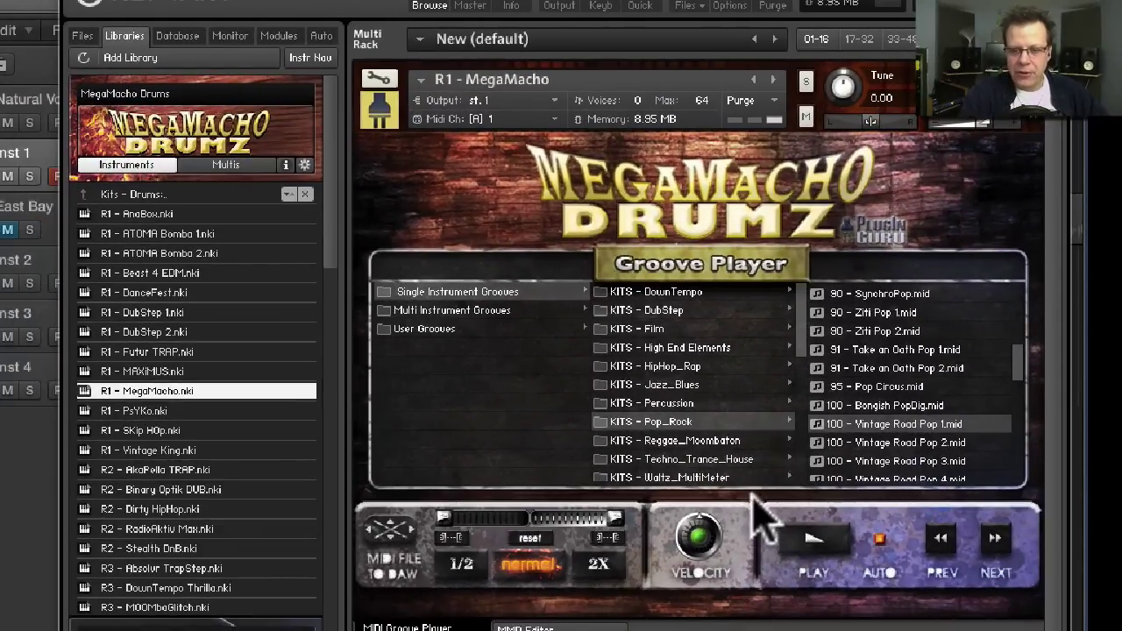
# - Play the Vintage Road Pop groove and switch between MMD Editor and the Groove Player
pyautogui.click(813, 542)
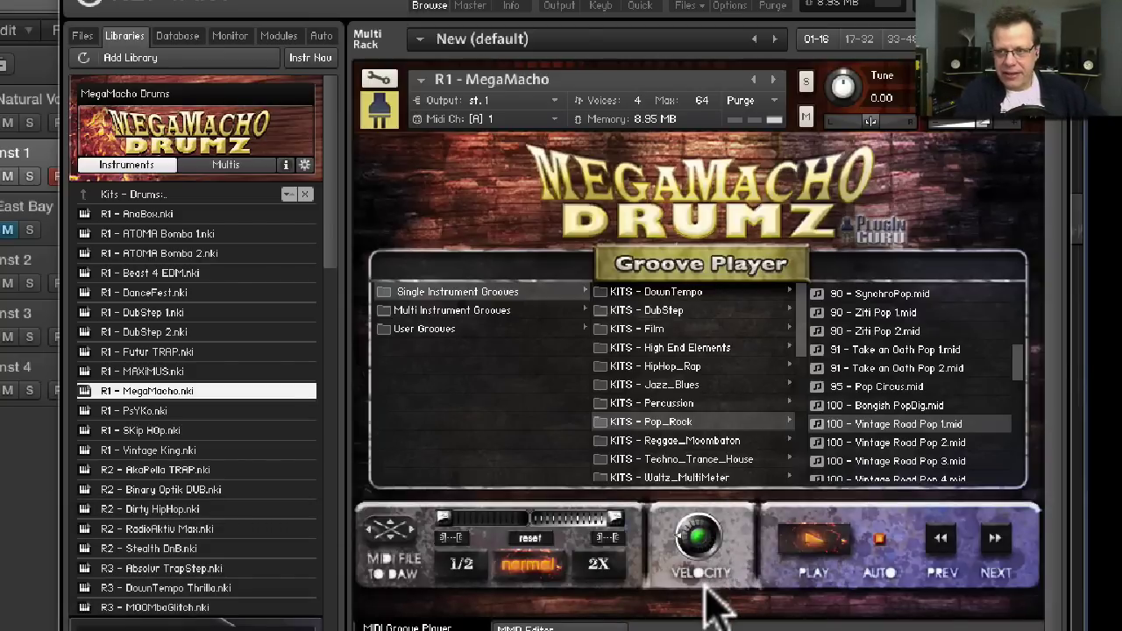
pyautogui.click(583, 625)
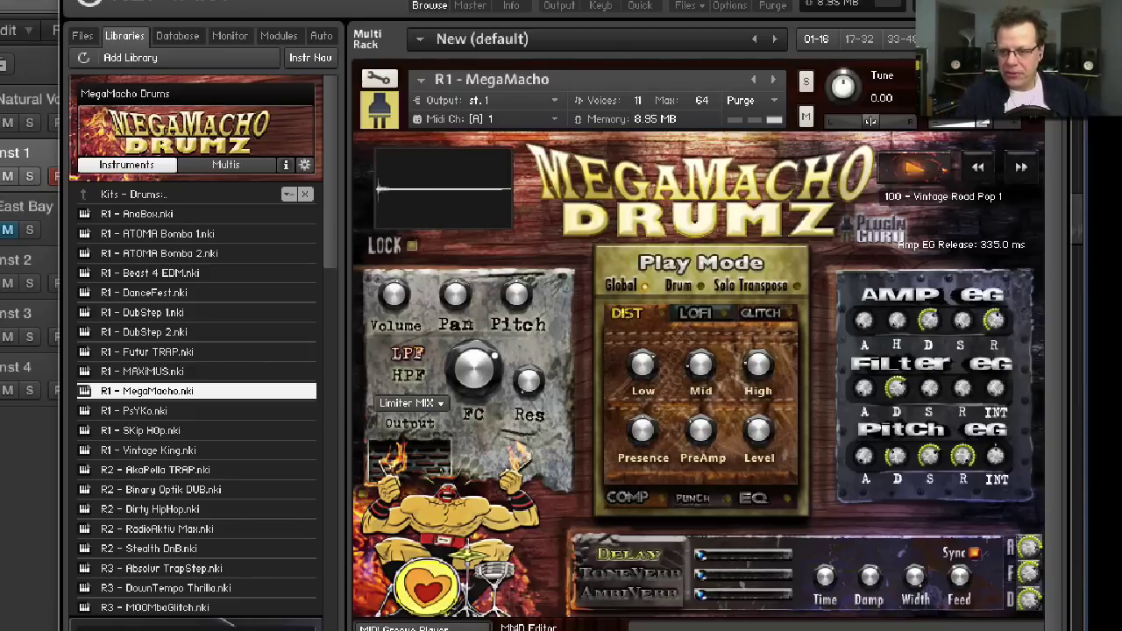
pyautogui.click(406, 628)
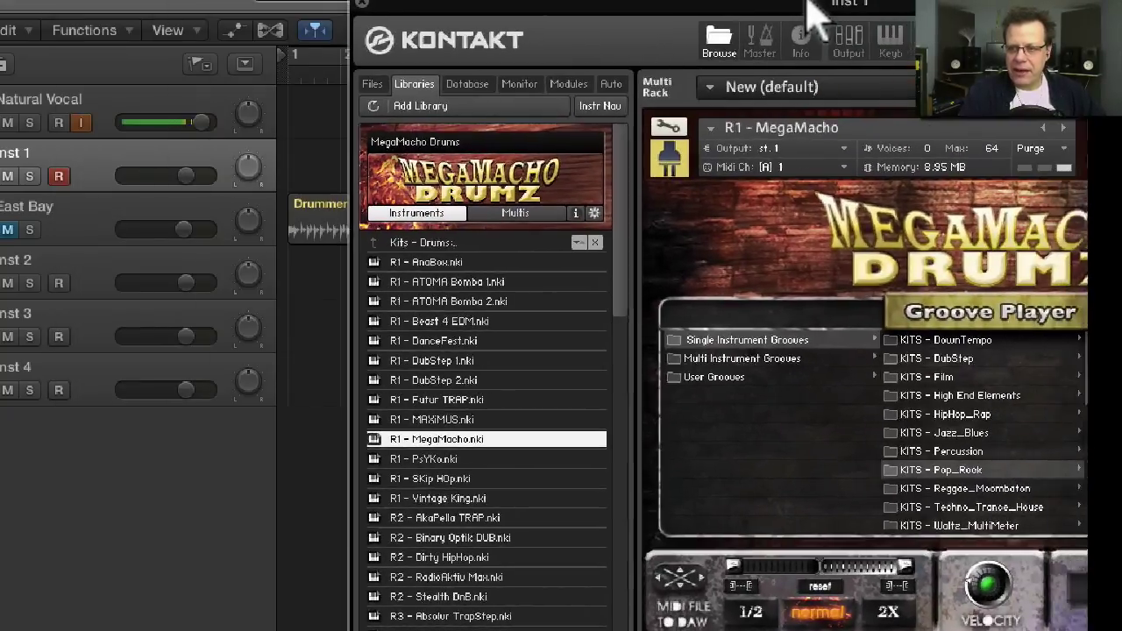
# - Export the groove as a MIDI region onto Inst 1, view it in the Piano Roll, and delete it
pyautogui.moveTo(815, 13); pyautogui.dragTo(940, 0)
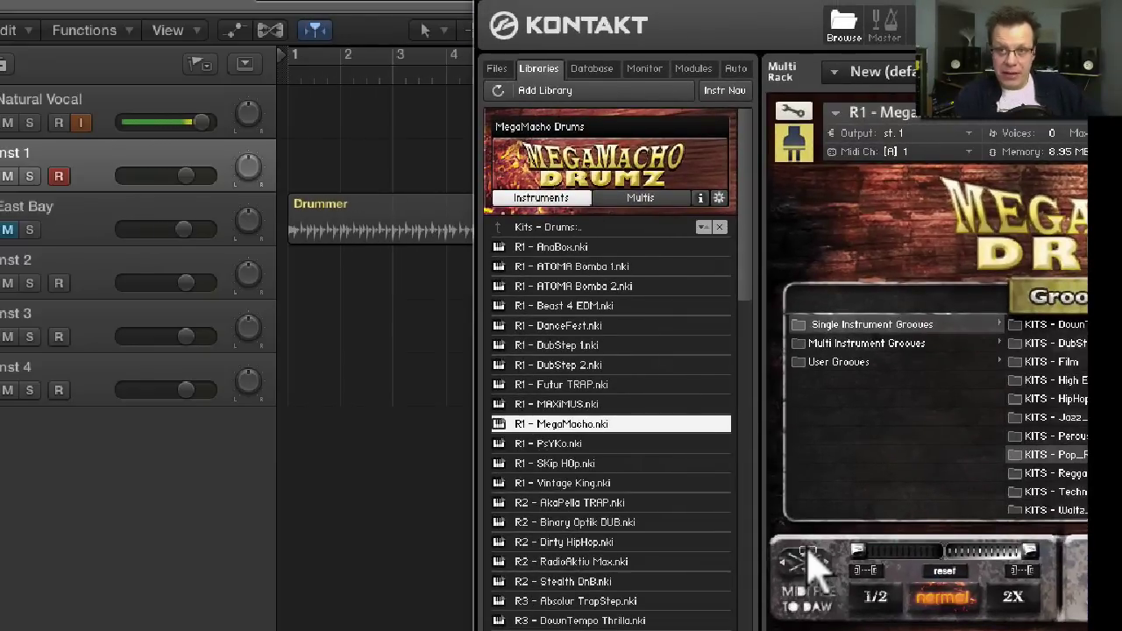
pyautogui.moveTo(809, 556); pyautogui.dragTo(305, 168)
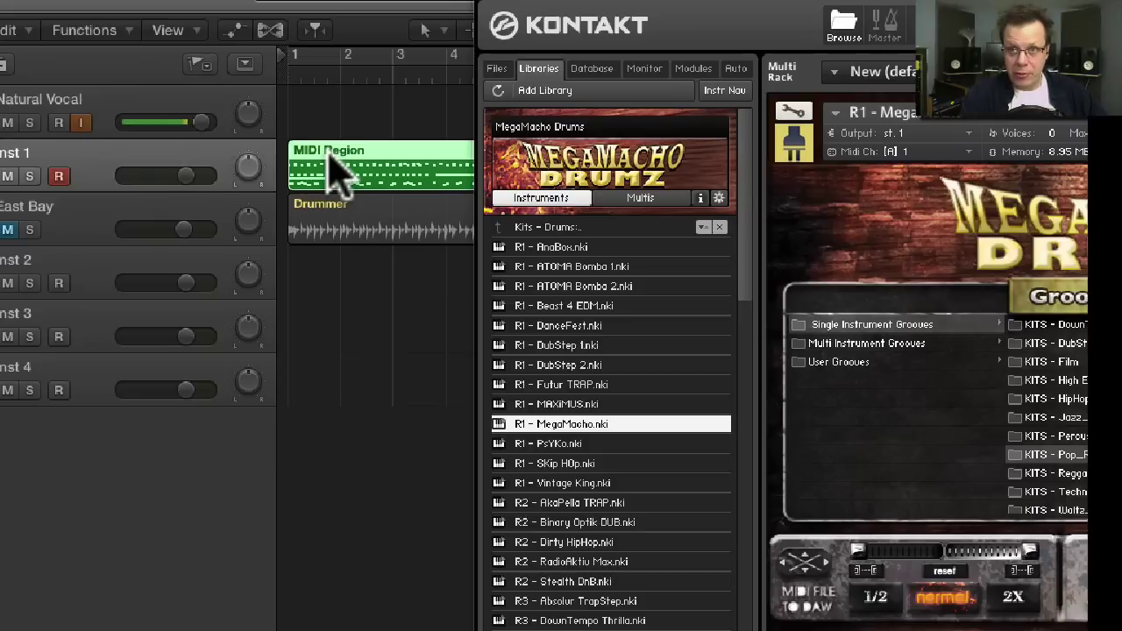
pyautogui.press('p')
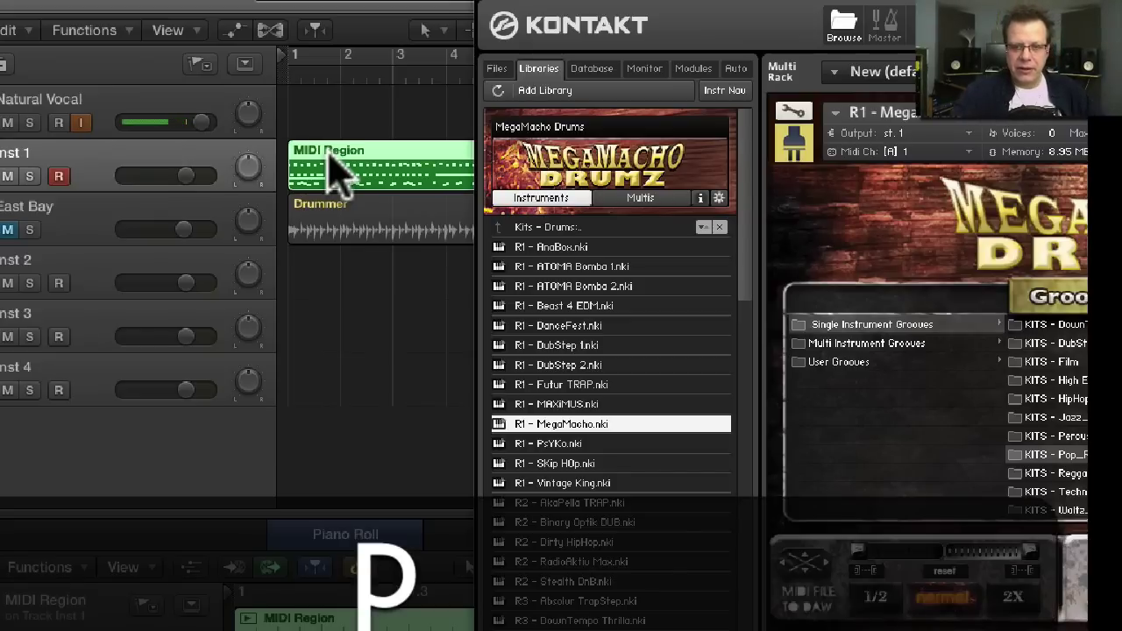
pyautogui.rightClick(323, 591)
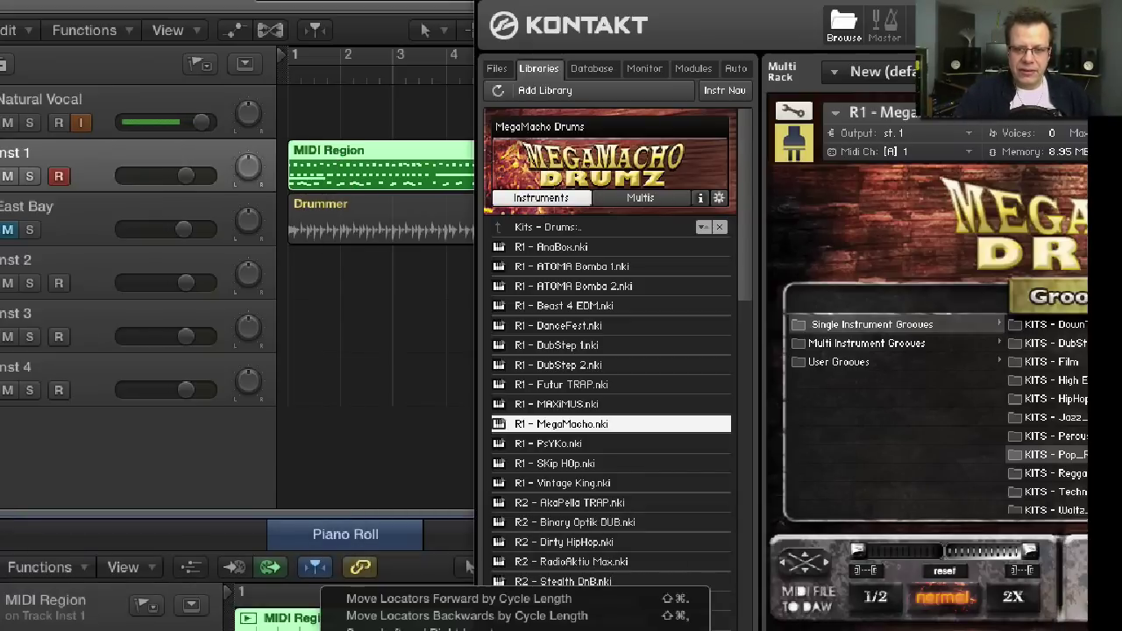
pyautogui.press('Escape')
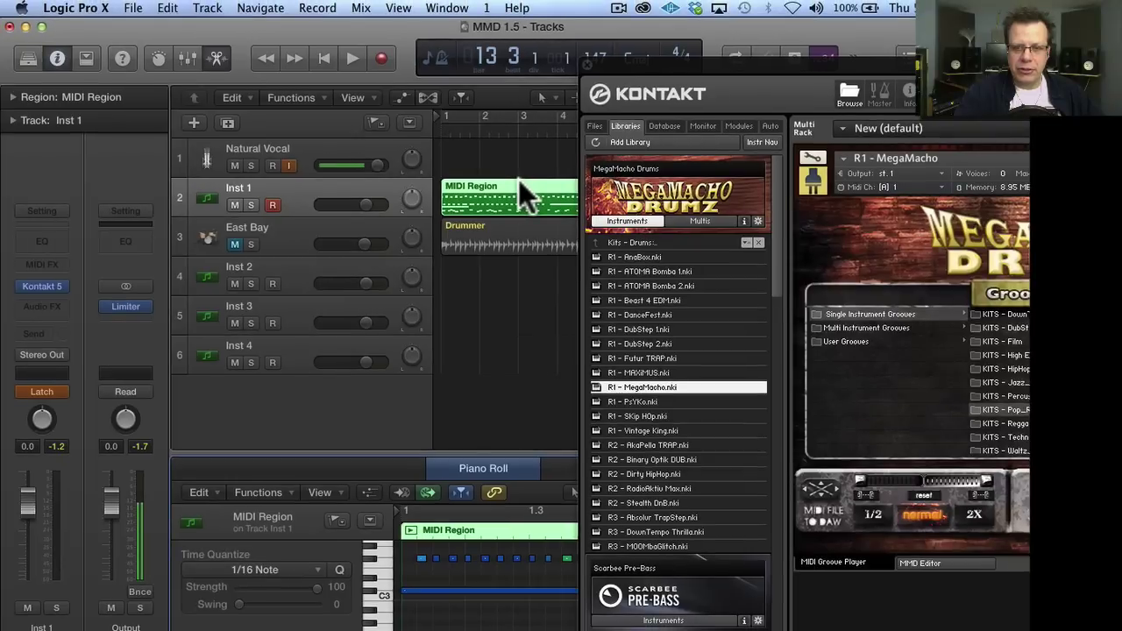
pyautogui.click(519, 180)
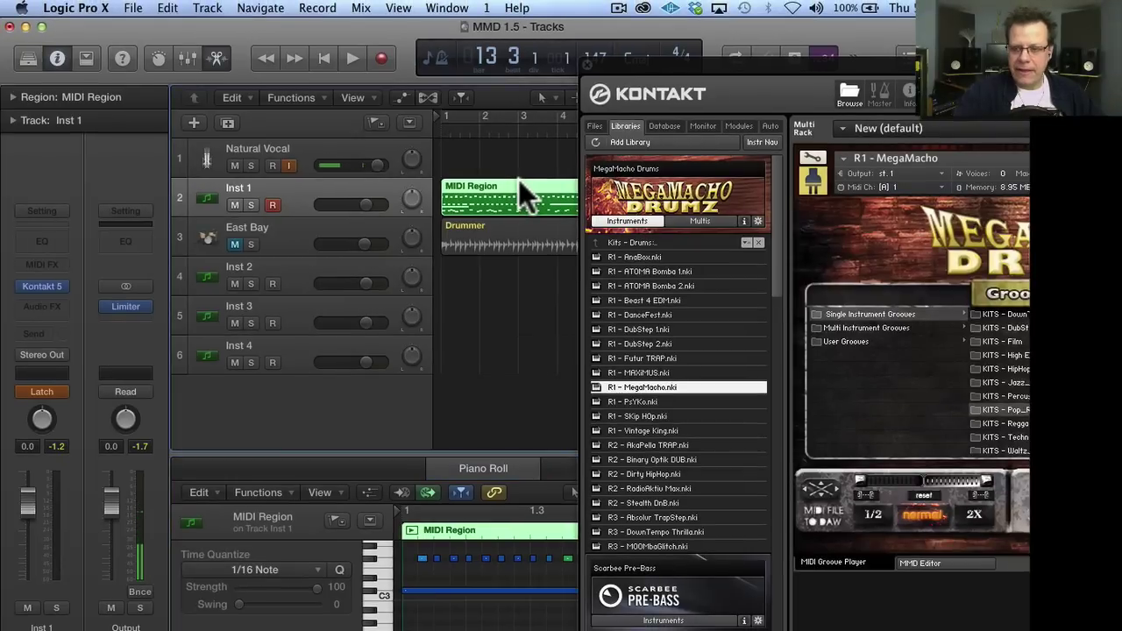
pyautogui.press('BackSpace')
# - Replay the groove, export it to Logic's tracks again, inspect its notes, then delete the region
pyautogui.moveTo(669, 73); pyautogui.dragTo(519, 63)
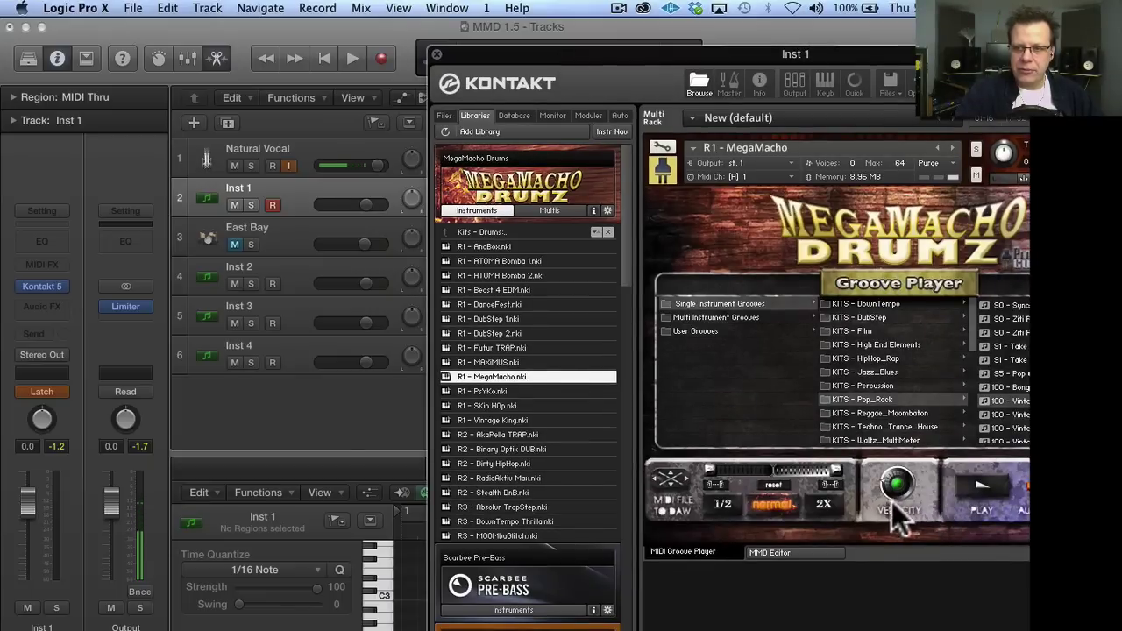
pyautogui.press('space')
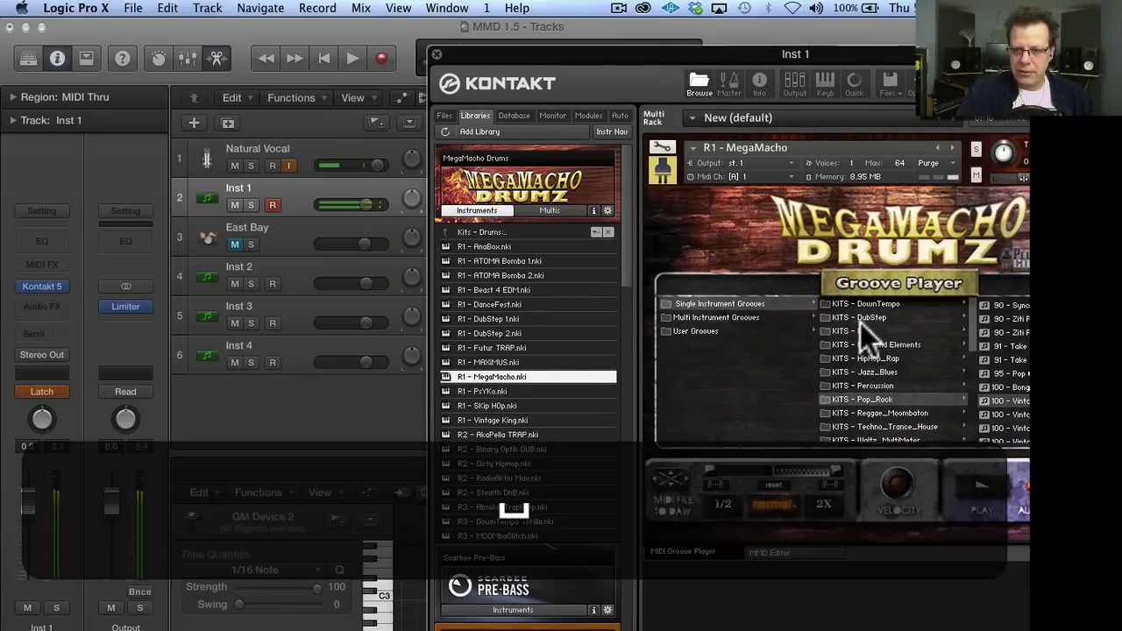
pyautogui.press('space')
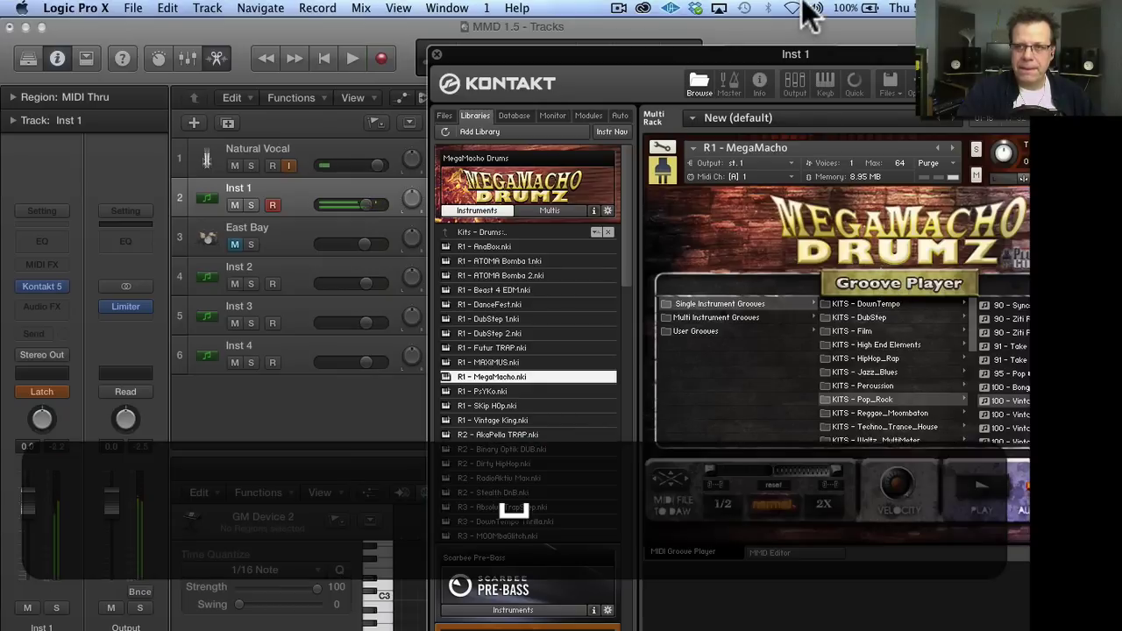
pyautogui.moveTo(686, 56); pyautogui.dragTo(913, 52)
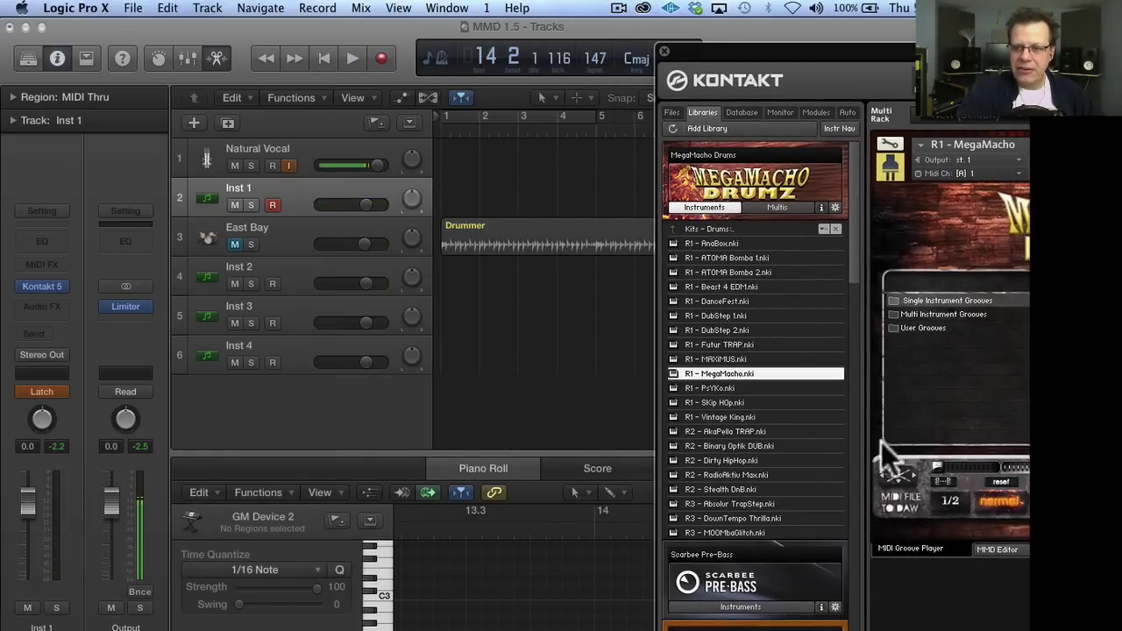
pyautogui.moveTo(891, 467); pyautogui.dragTo(459, 204)
pyautogui.click(480, 187)
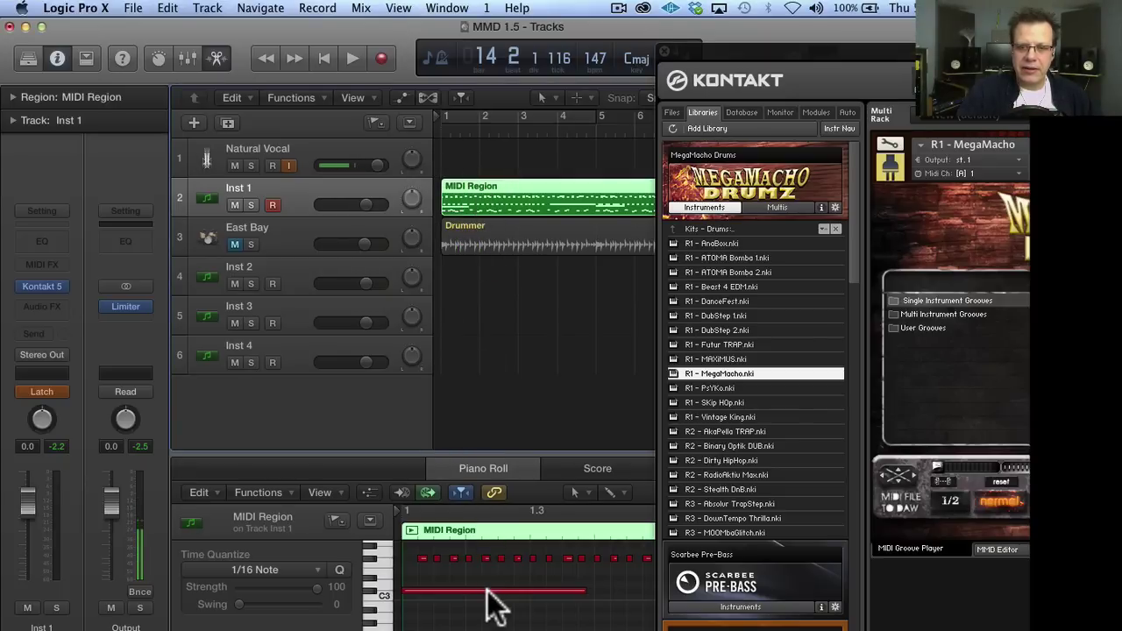
pyautogui.scroll(2, 491, 597)
pyautogui.scroll(-5, 491, 596)
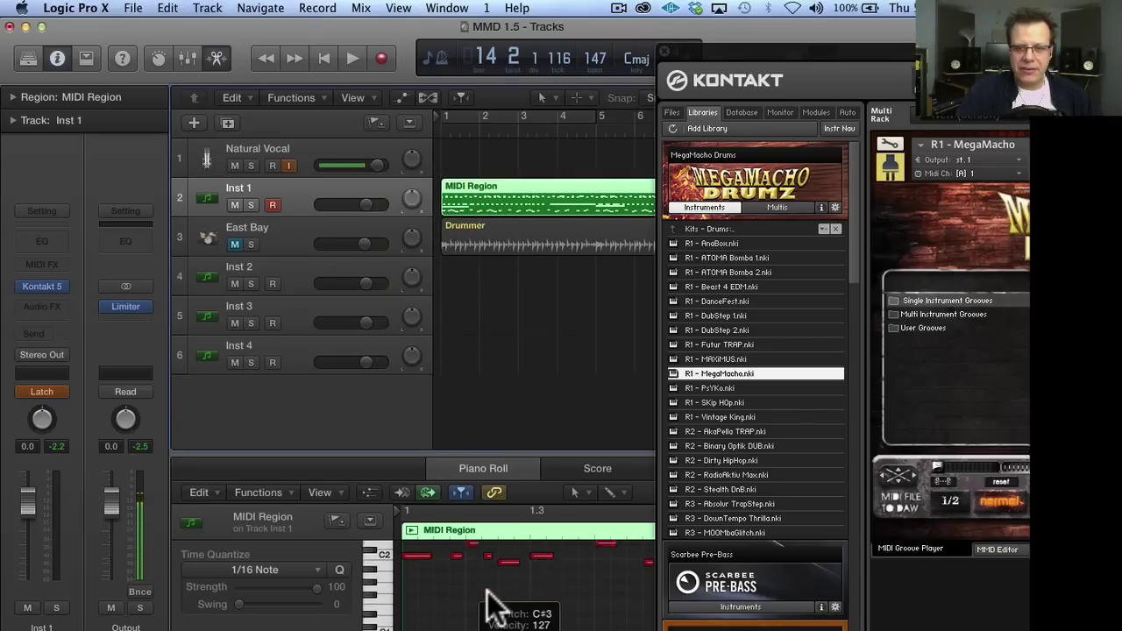
pyautogui.scroll(-3, 492, 605)
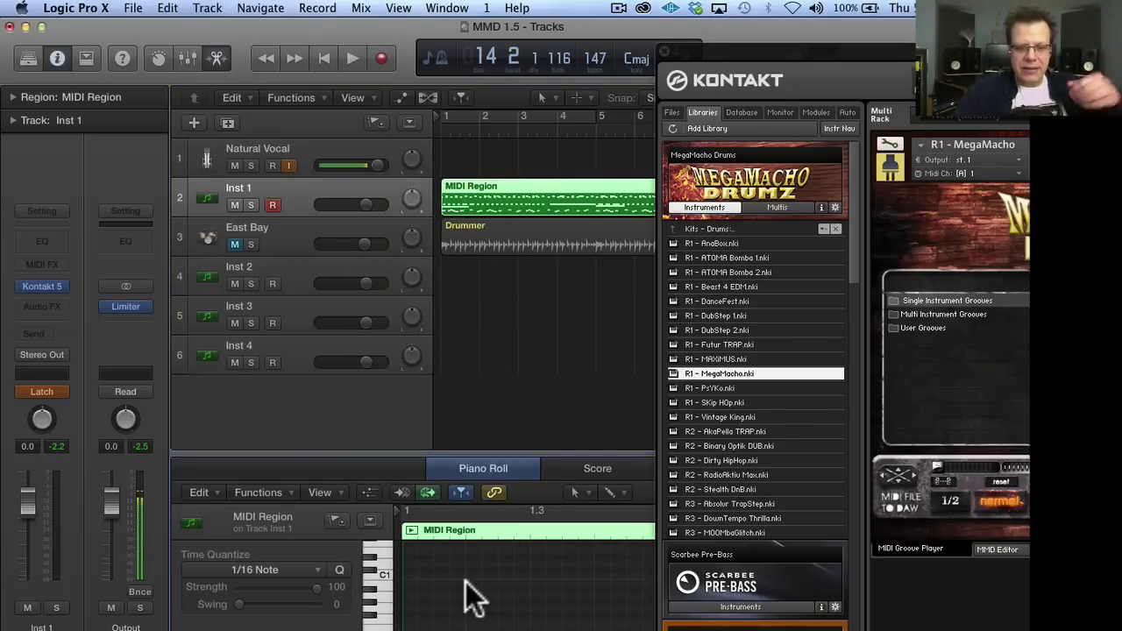
pyautogui.press('super+Up')
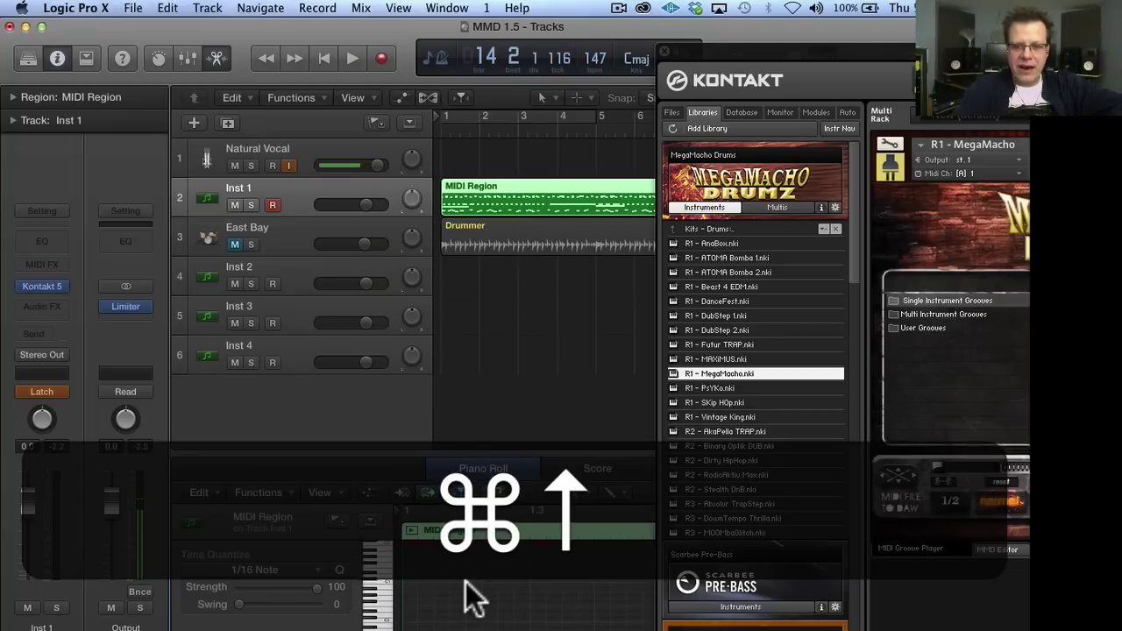
pyautogui.press('super')
pyautogui.press('super+Left')
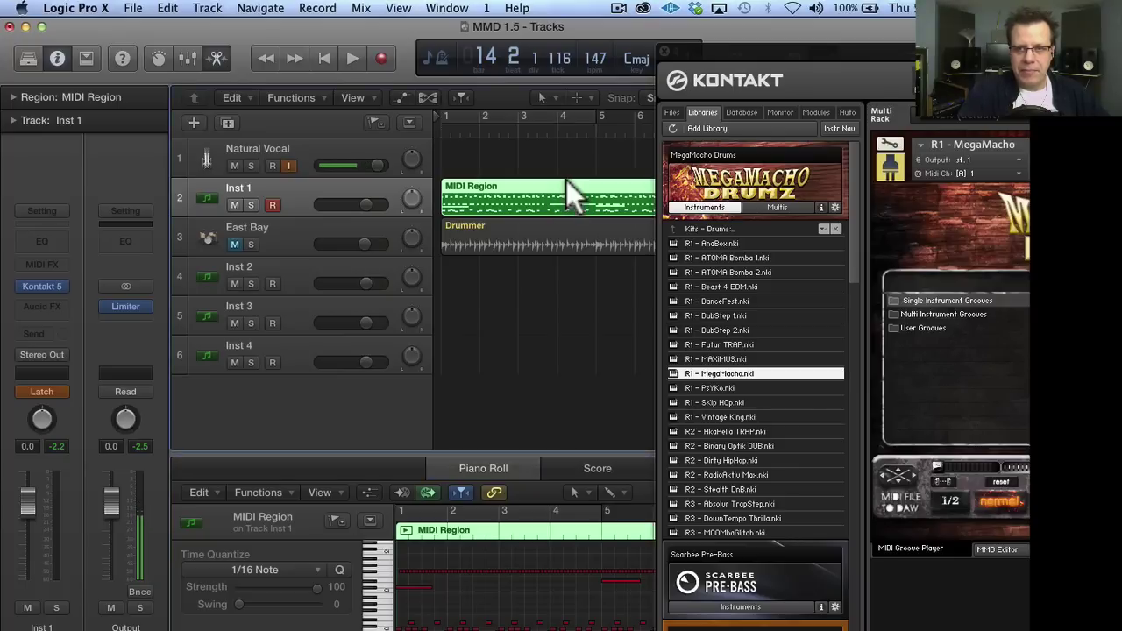
pyautogui.press('BackSpace')
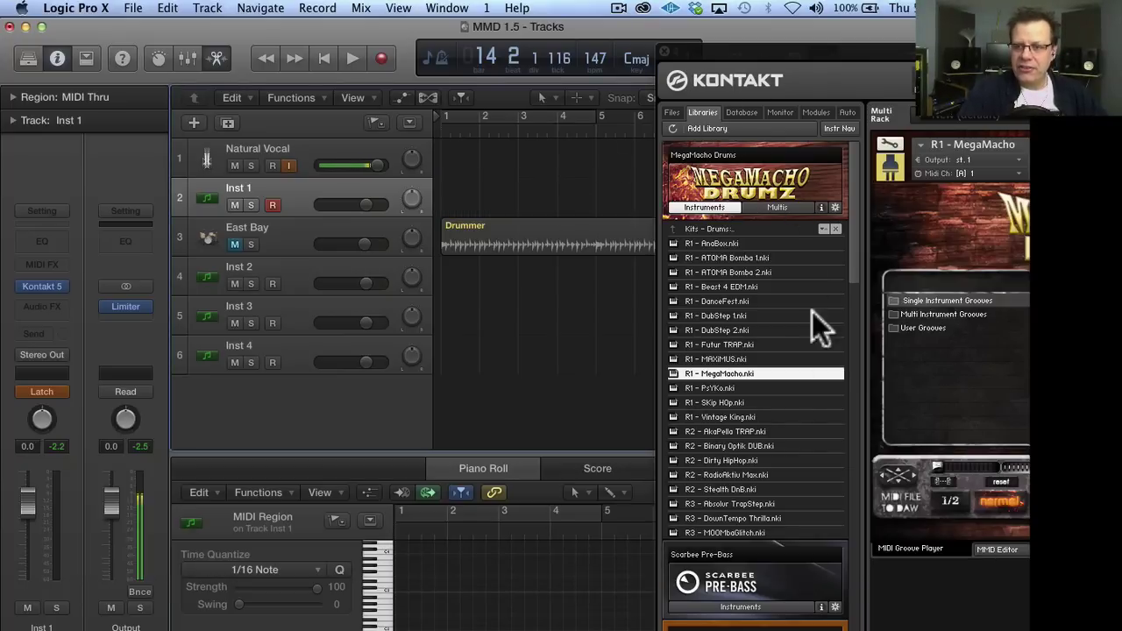
# - Play the groove and compare it at normal and 2X tempo
pyautogui.moveTo(808, 43); pyautogui.dragTo(374, 26)
pyautogui.moveTo(609, 29); pyautogui.dragTo(605, 167)
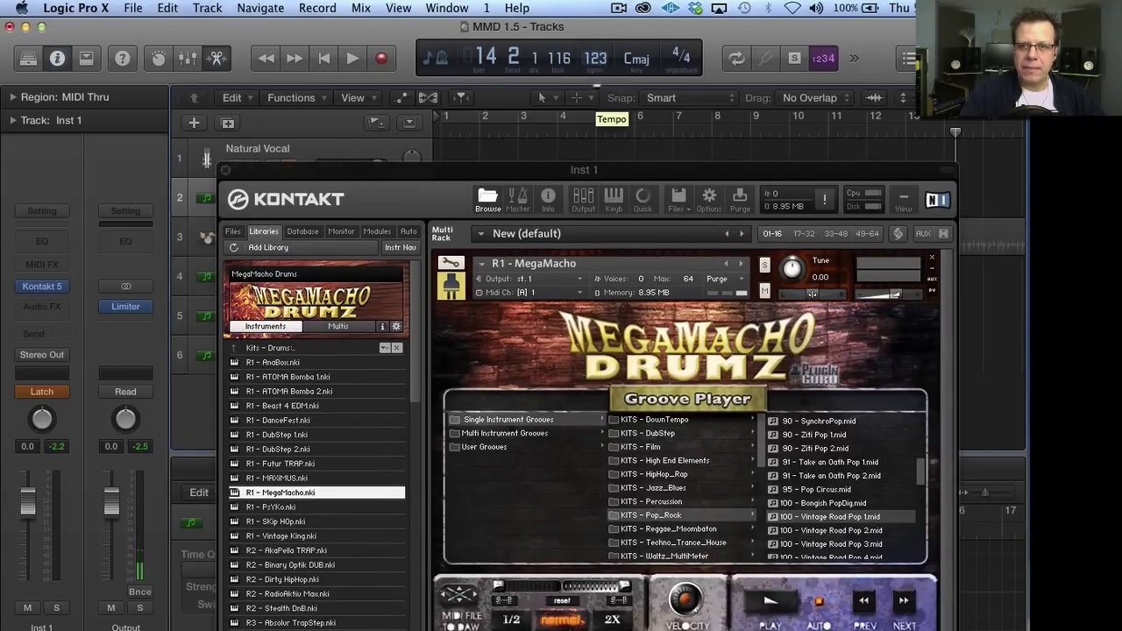
pyautogui.moveTo(593, 168); pyautogui.dragTo(597, 5)
pyautogui.press('space')
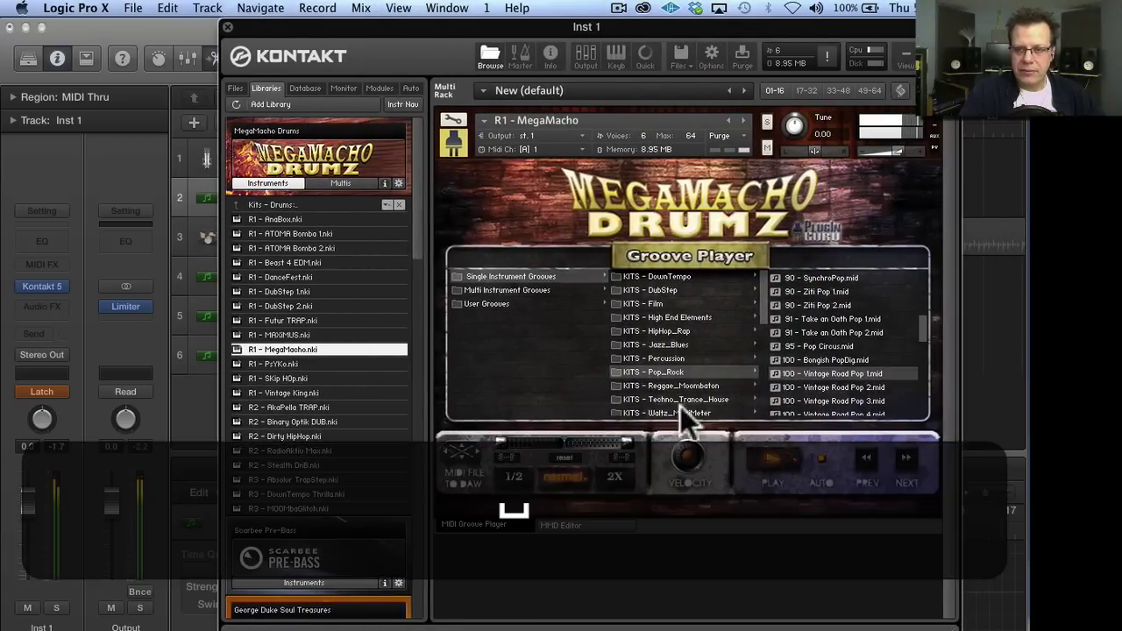
pyautogui.click(614, 476)
pyautogui.click(564, 474)
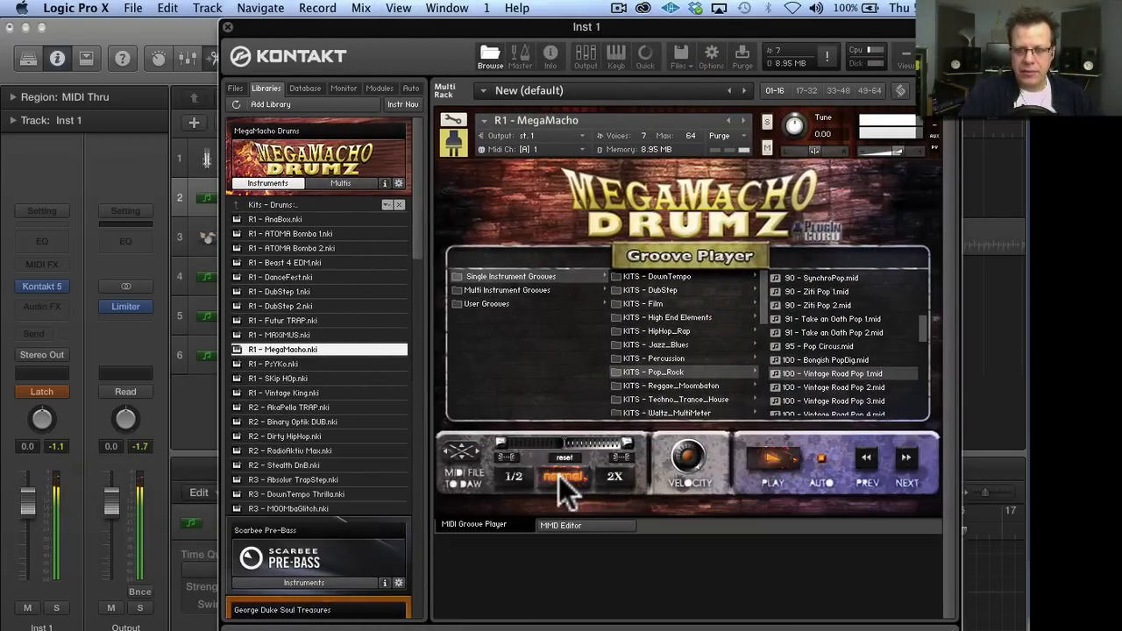
pyautogui.click(614, 476)
pyautogui.click(568, 483)
pyautogui.click(617, 487)
pyautogui.click(561, 481)
# - Compare the groove at 1/2 and normal tempo, then stop playback
pyautogui.click(514, 477)
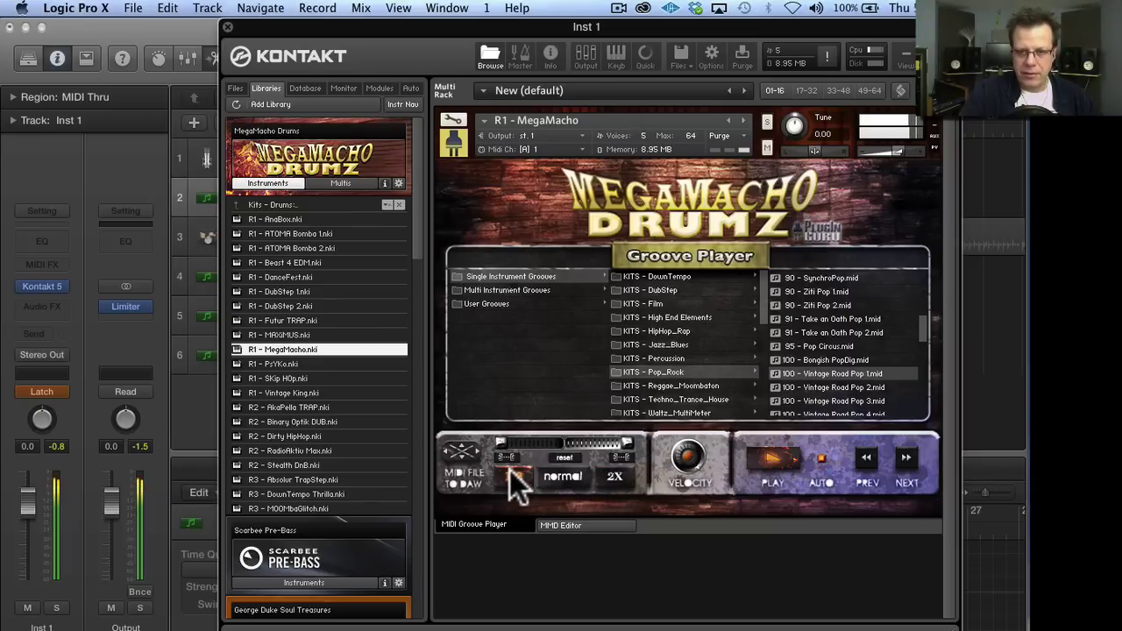
pyautogui.click(564, 477)
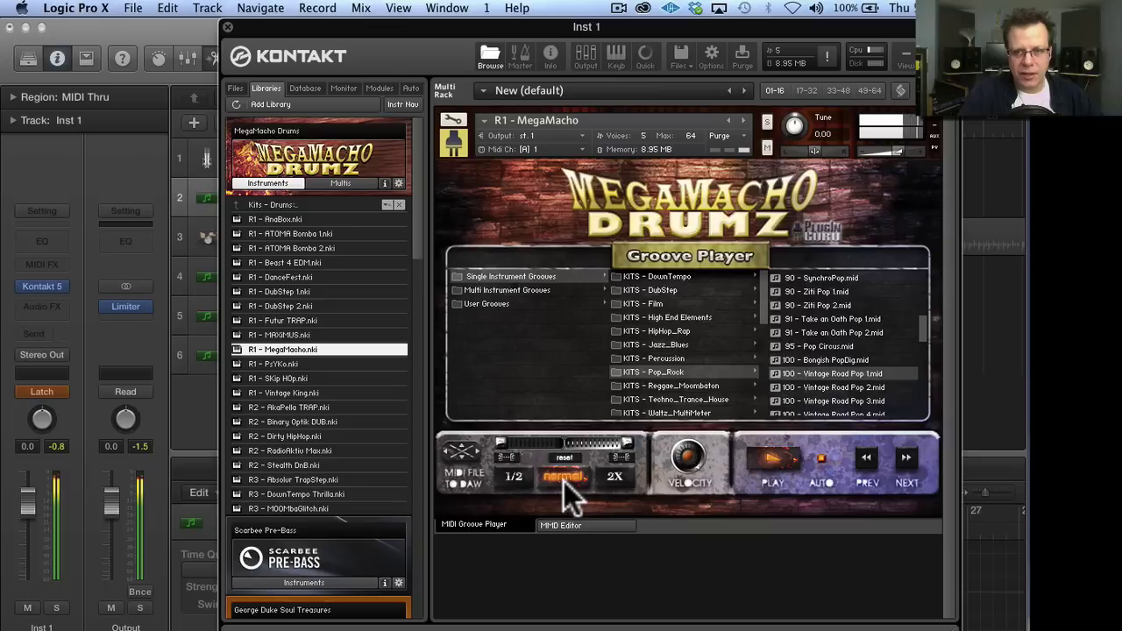
pyautogui.click(516, 478)
pyautogui.click(564, 478)
pyautogui.press('space')
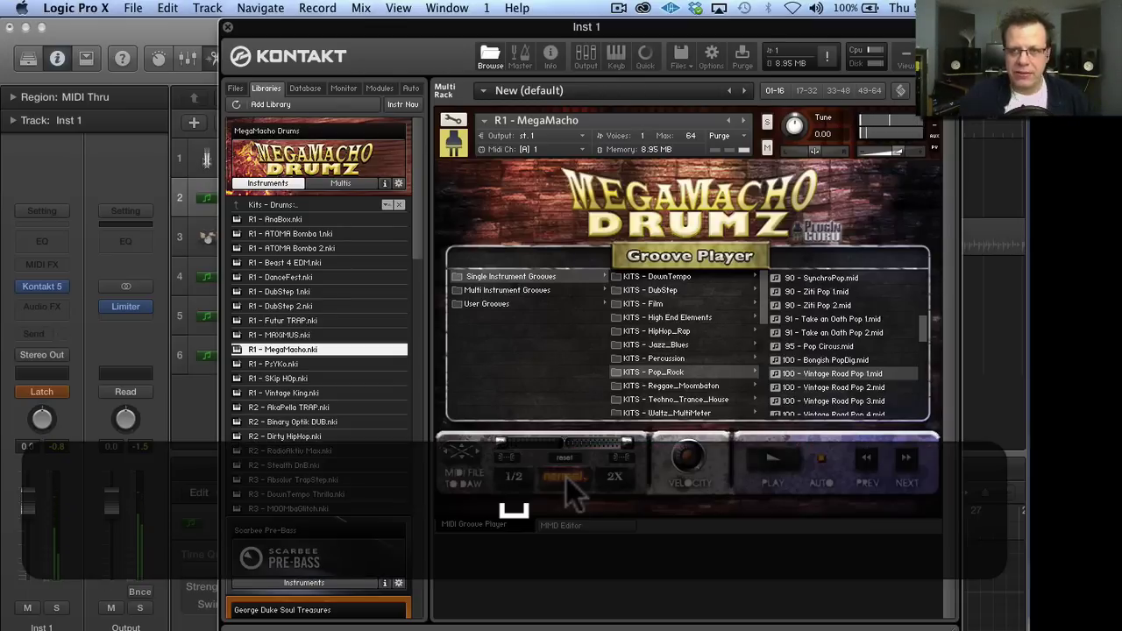
# - Set the groove to 2X, export it as MIDI into Logic, and change the Velocity amount
pyautogui.click(613, 478)
pyautogui.moveTo(464, 456); pyautogui.dragTo(1002, 171)
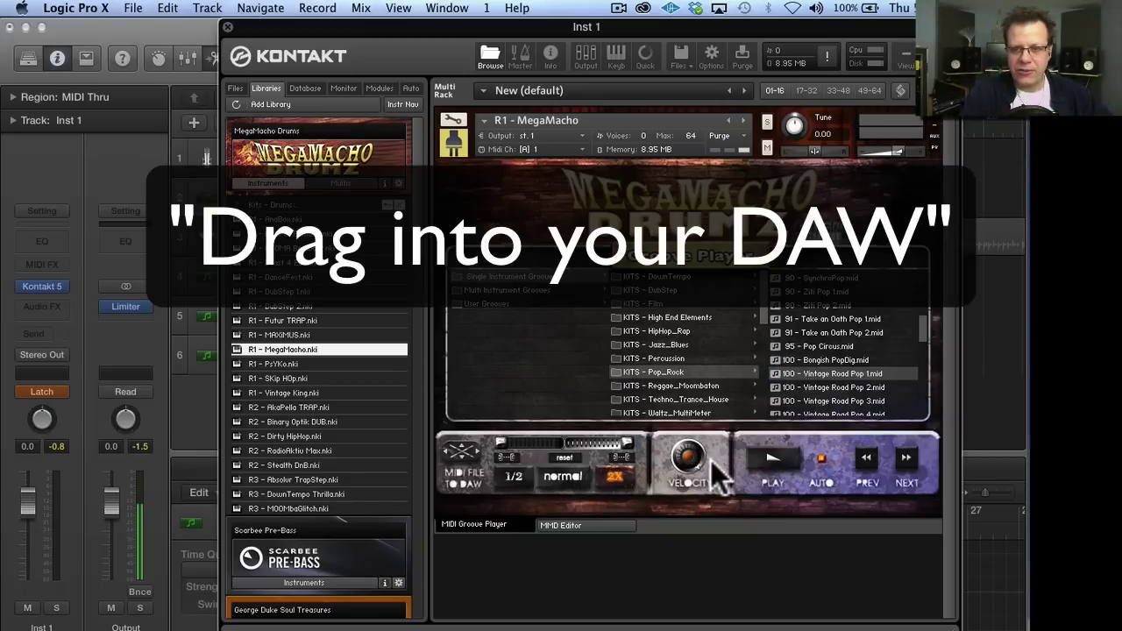
pyautogui.moveTo(688, 469); pyautogui.dragTo(684, 539)
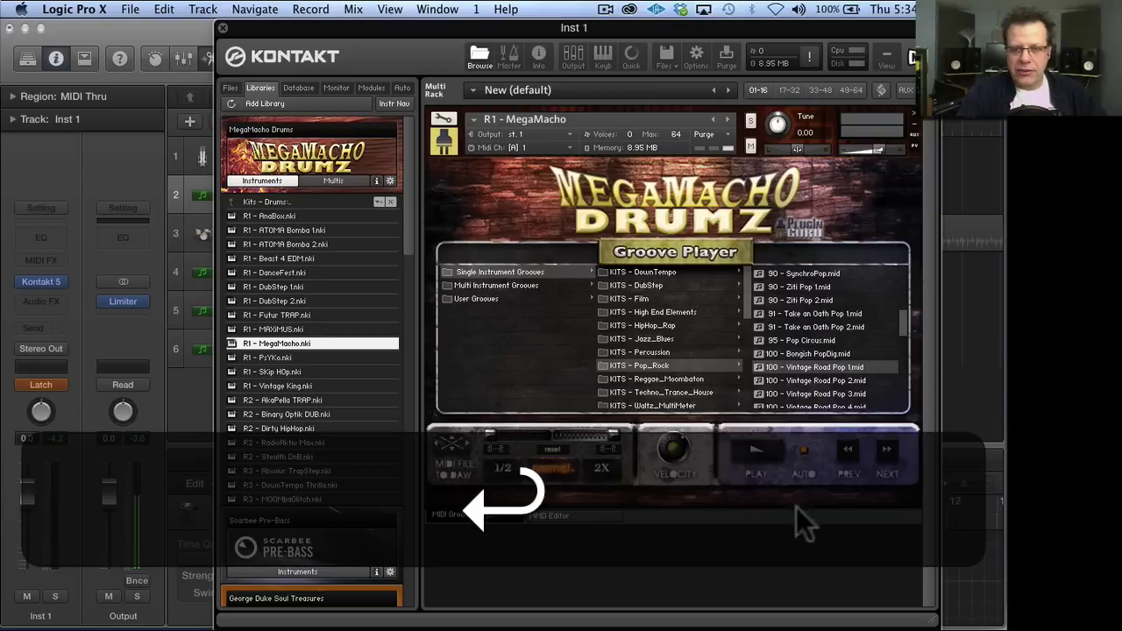
# - Return to normal tempo and trim the groove range's start and end handles while auditioning
pyautogui.click(507, 474)
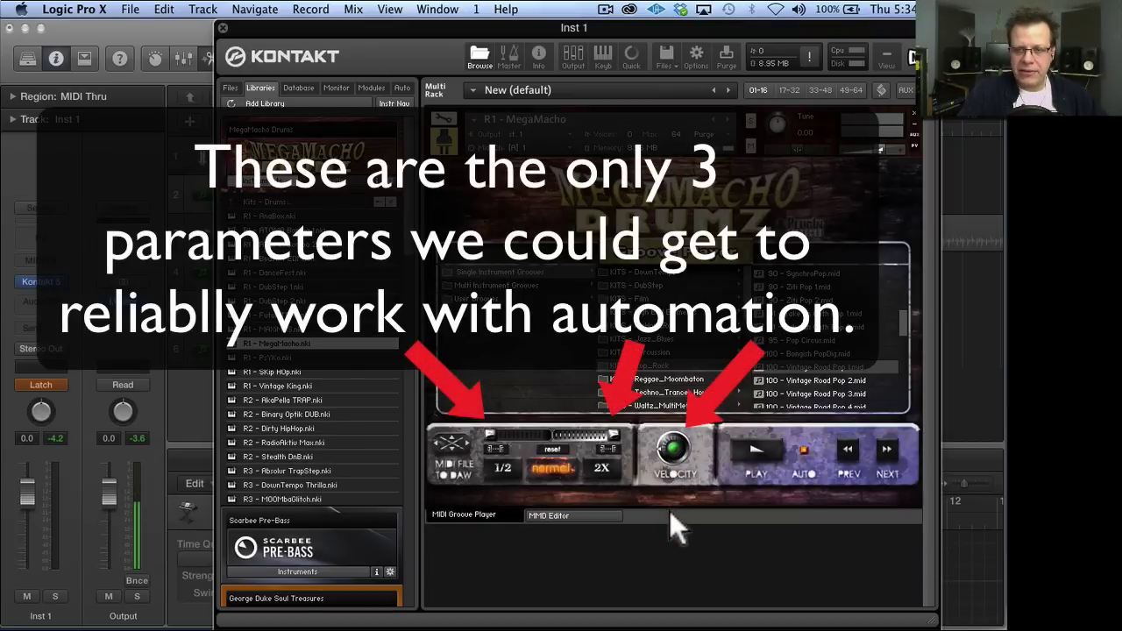
pyautogui.press('space')
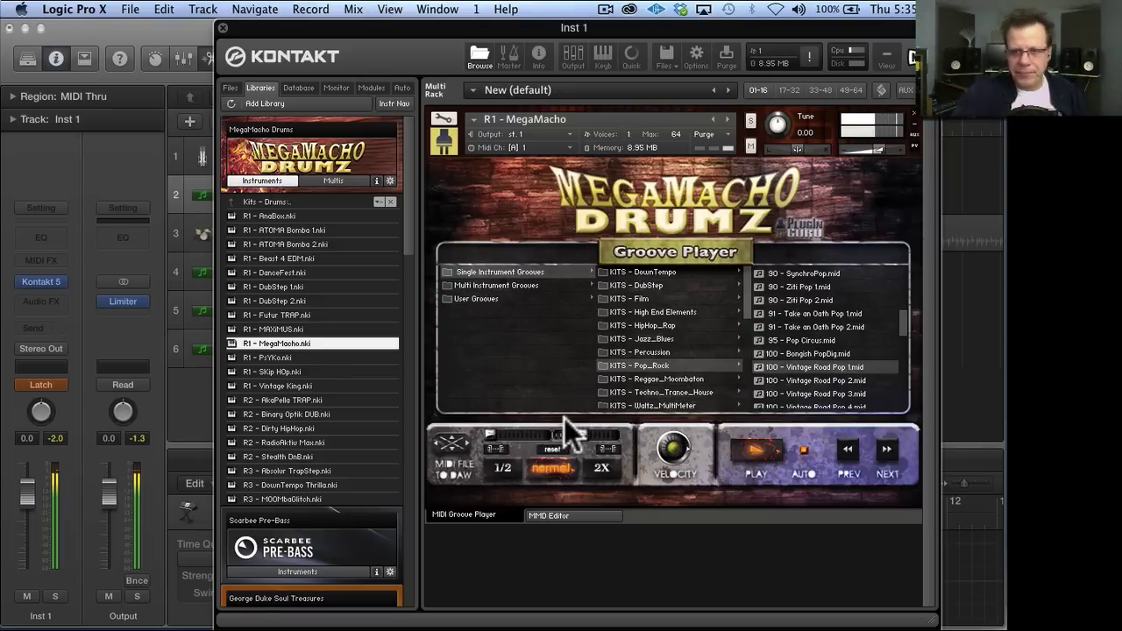
pyautogui.moveTo(586, 431)
pyautogui.mouseDown()
pyautogui.moveTo(633, 432)
pyautogui.moveTo(584, 428)
pyautogui.mouseUp()
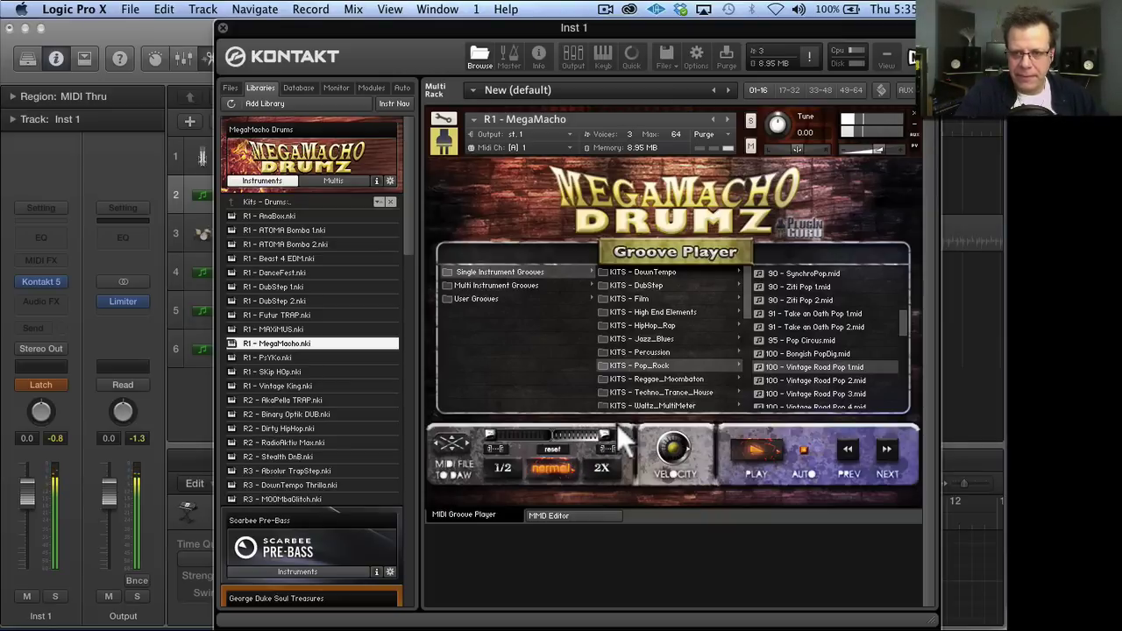
pyautogui.moveTo(567, 432); pyautogui.dragTo(666, 444)
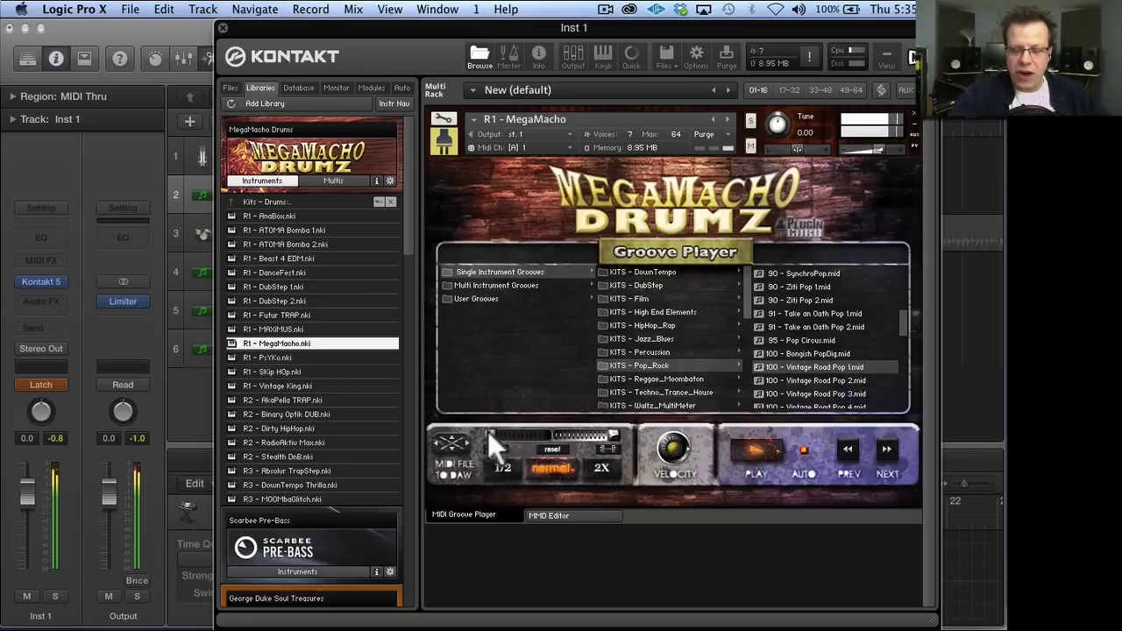
pyautogui.moveTo(525, 437)
pyautogui.mouseDown()
pyautogui.moveTo(424, 428)
pyautogui.moveTo(512, 433)
pyautogui.mouseUp()
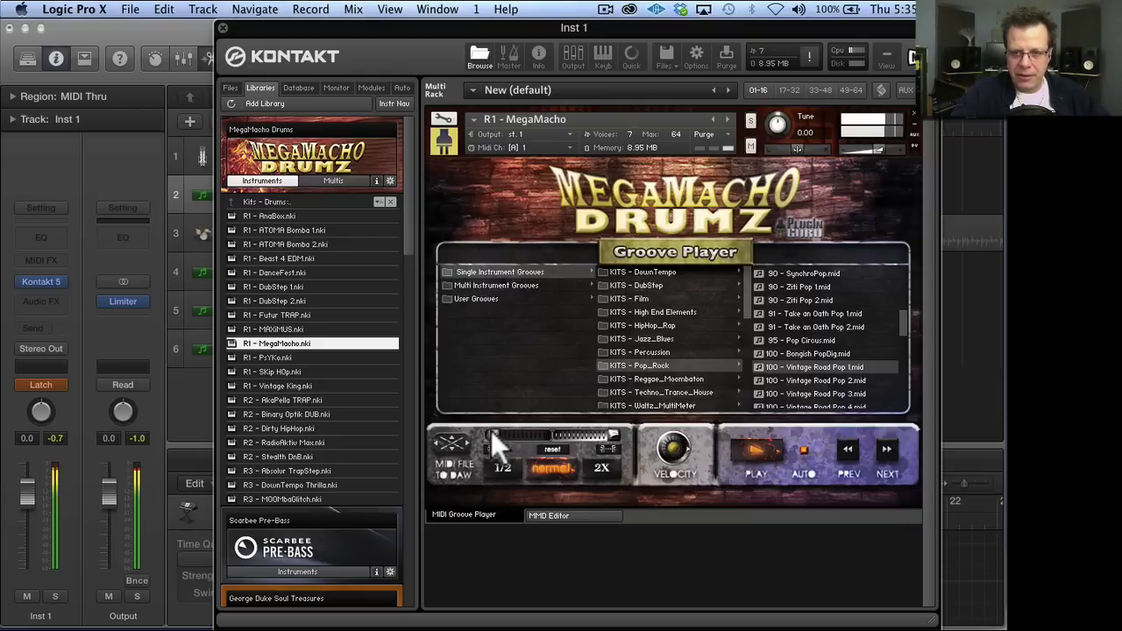
pyautogui.moveTo(495, 430); pyautogui.dragTo(526, 434)
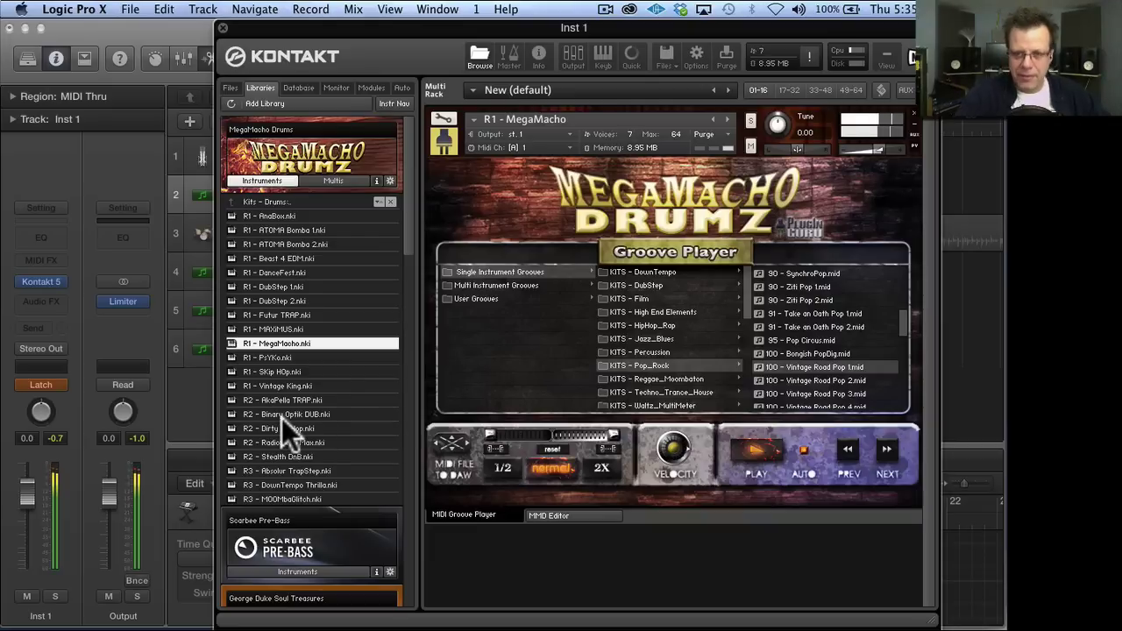
pyautogui.press('space')
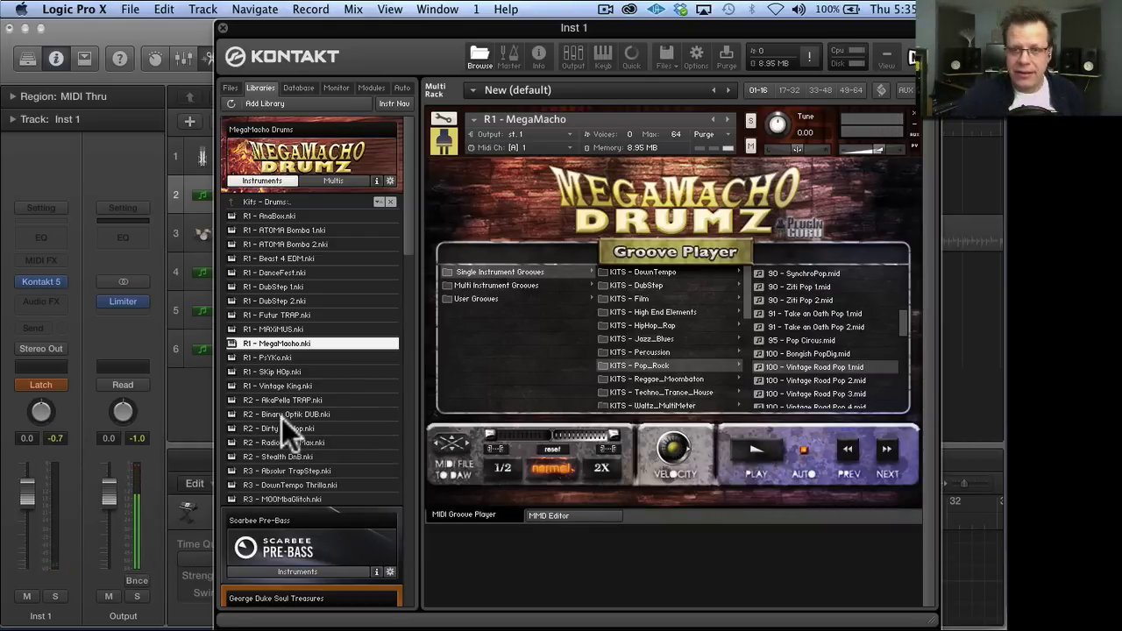
pyautogui.press('Return')
pyautogui.press('space')
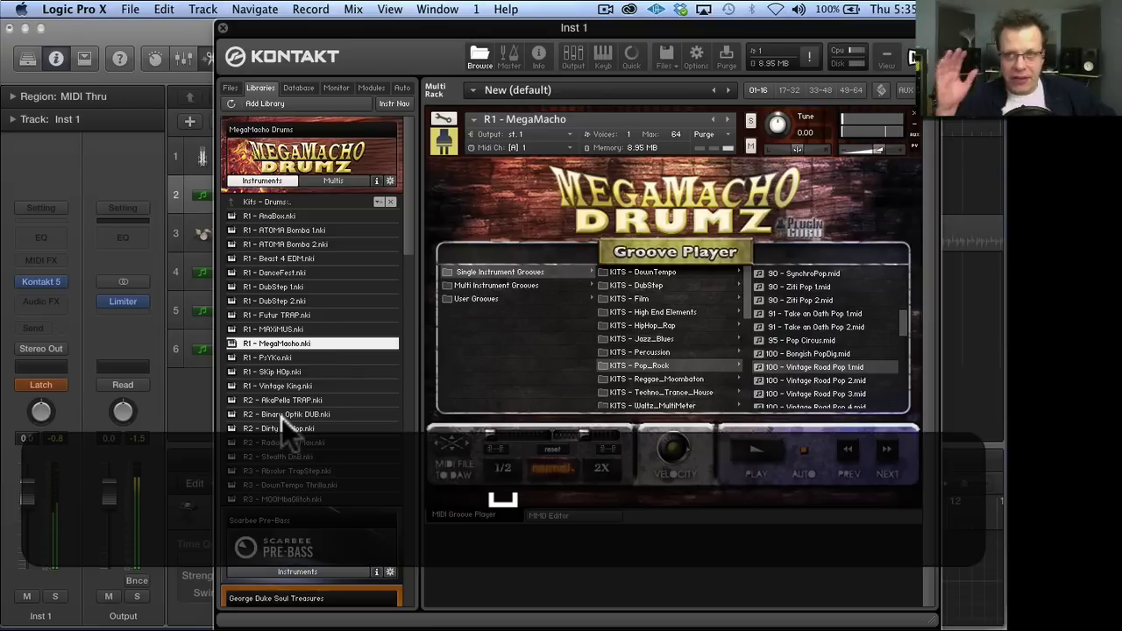
pyautogui.press('space')
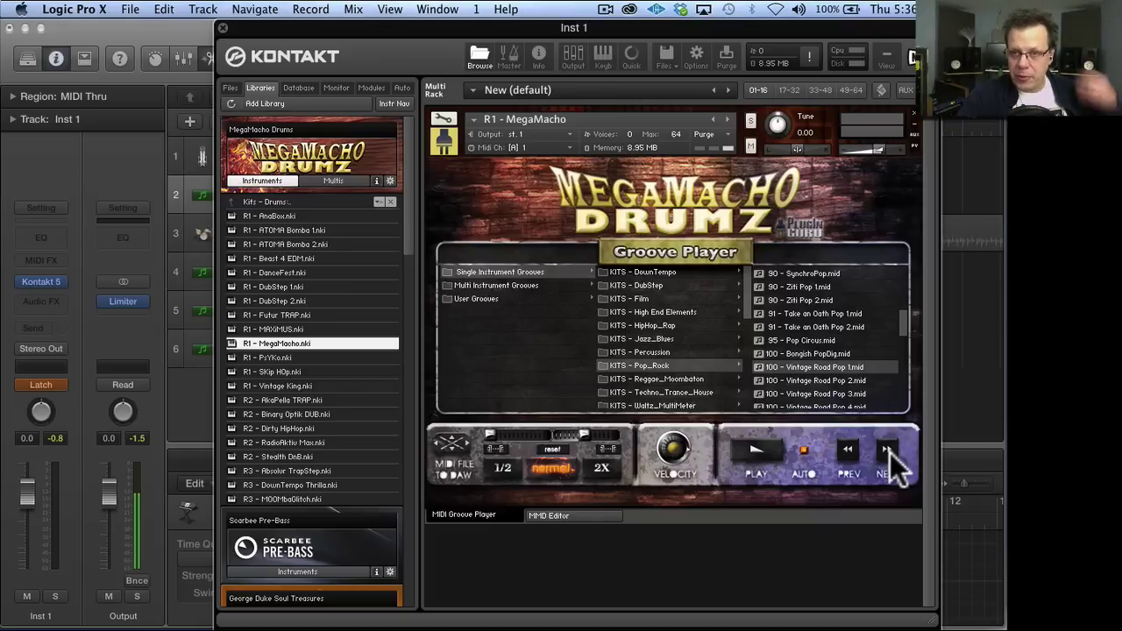
# - Play the groove and step through neighbouring groove files with NEXT and PREV
pyautogui.press('space')
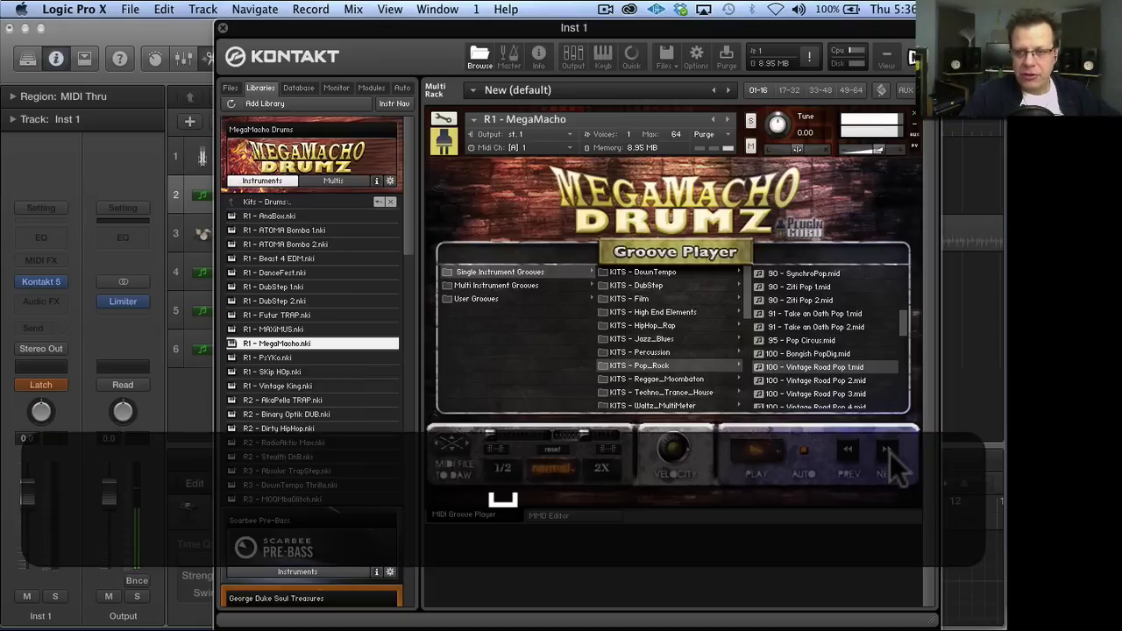
pyautogui.click(888, 450)
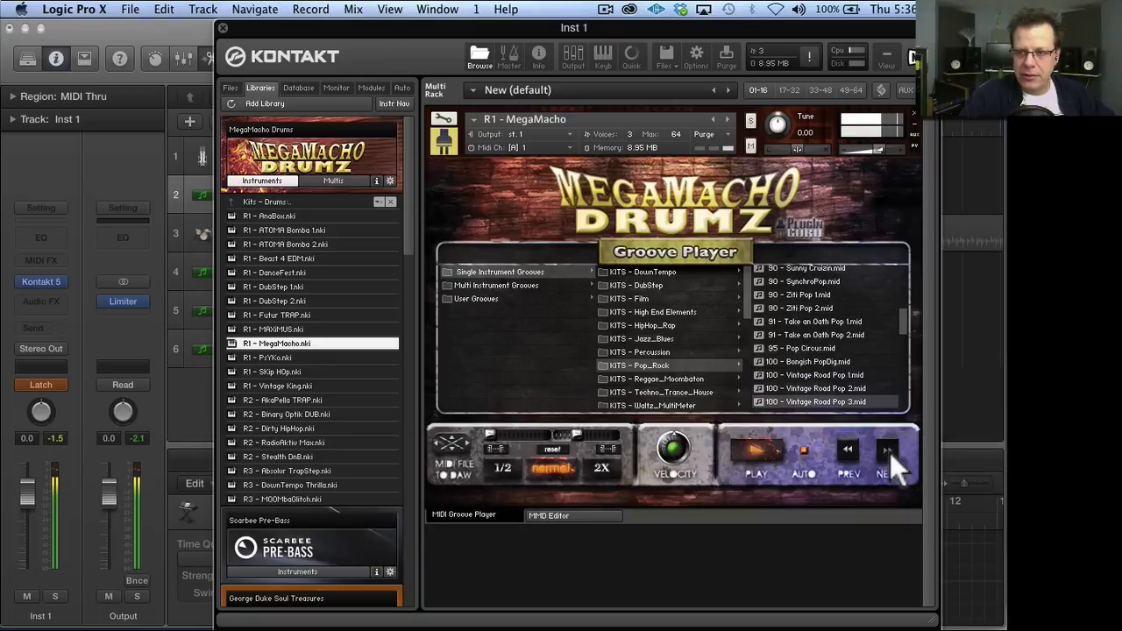
pyautogui.click(847, 447)
pyautogui.click(847, 449)
pyautogui.click(847, 449)
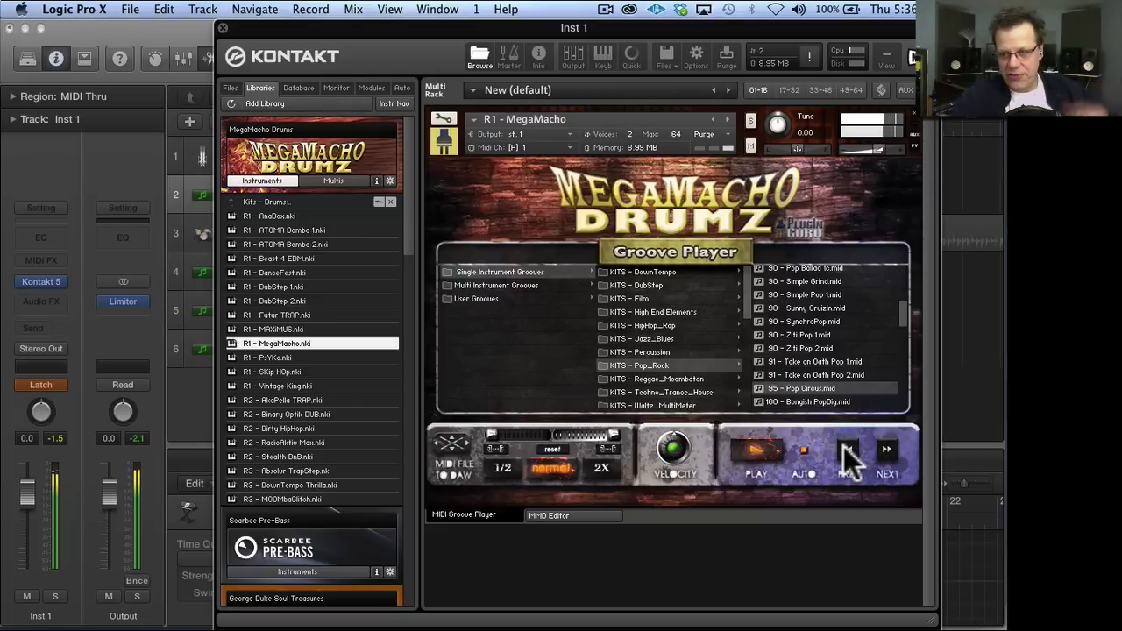
pyautogui.click(847, 449)
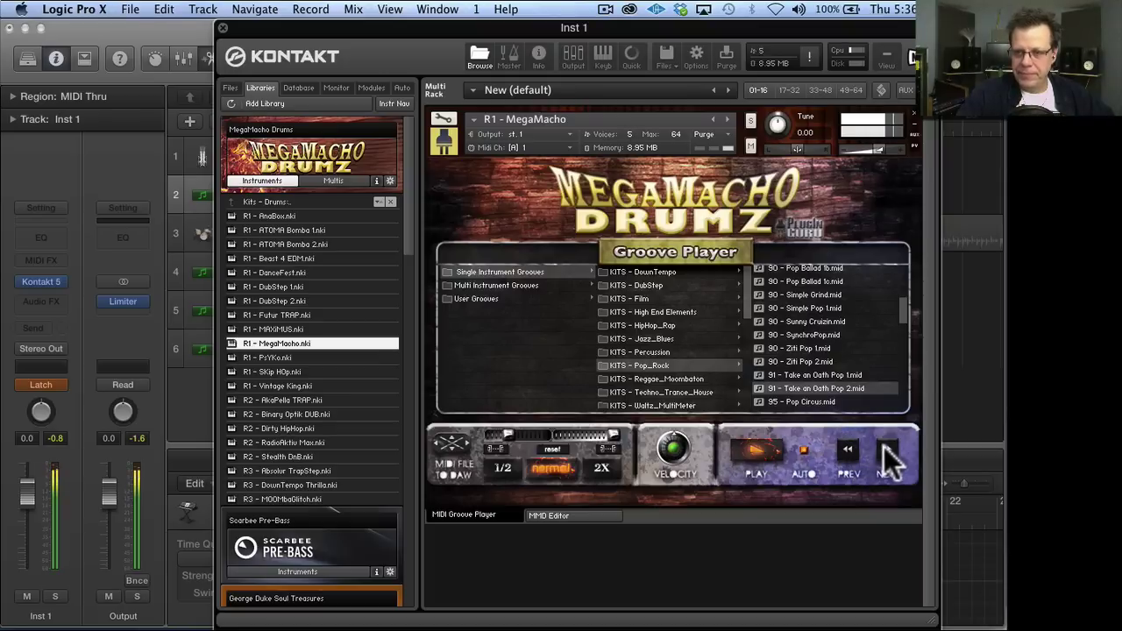
# - Audition Sunny Cruizin, Pop Circus, Pop Ballad 1c, Commet Fall, then choose 110 - Beautiful Pop FMx.mid
pyautogui.click(821, 321)
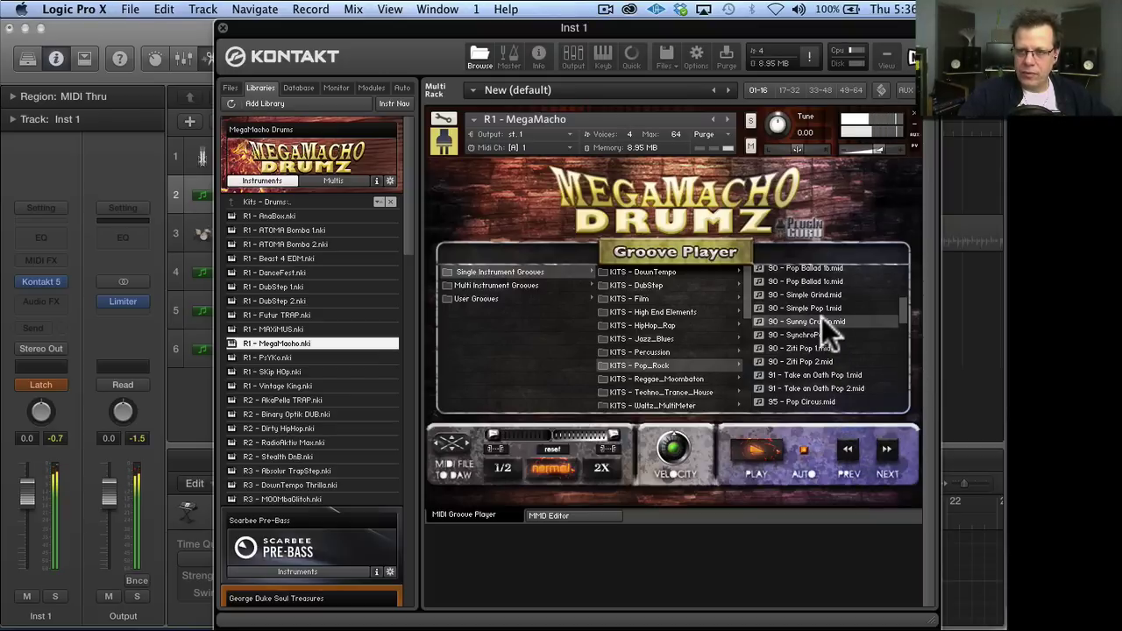
pyautogui.click(819, 401)
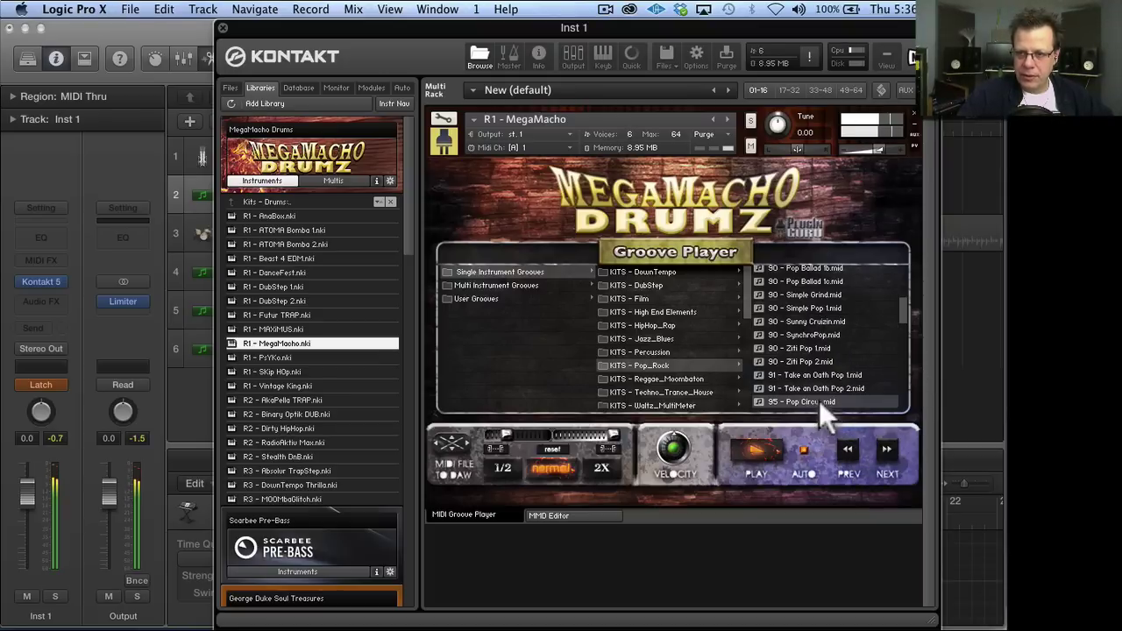
pyautogui.click(819, 274)
pyautogui.click(833, 318)
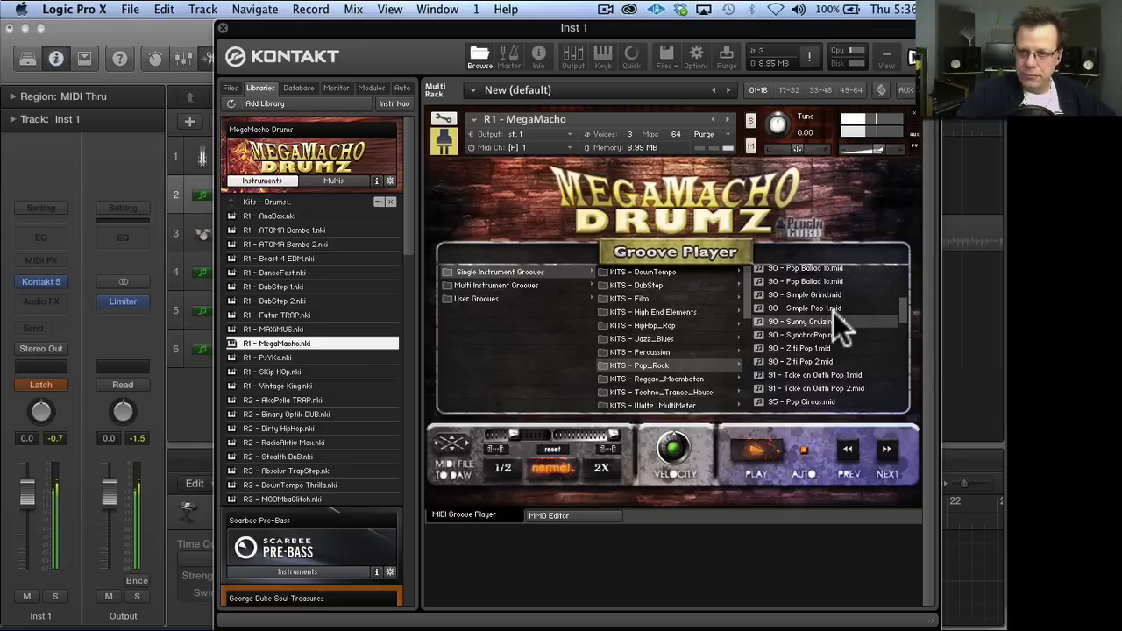
pyautogui.scroll(-2, 905, 323)
pyautogui.scroll(-3, 906, 335)
pyautogui.click(824, 312)
pyautogui.click(826, 337)
pyautogui.click(825, 353)
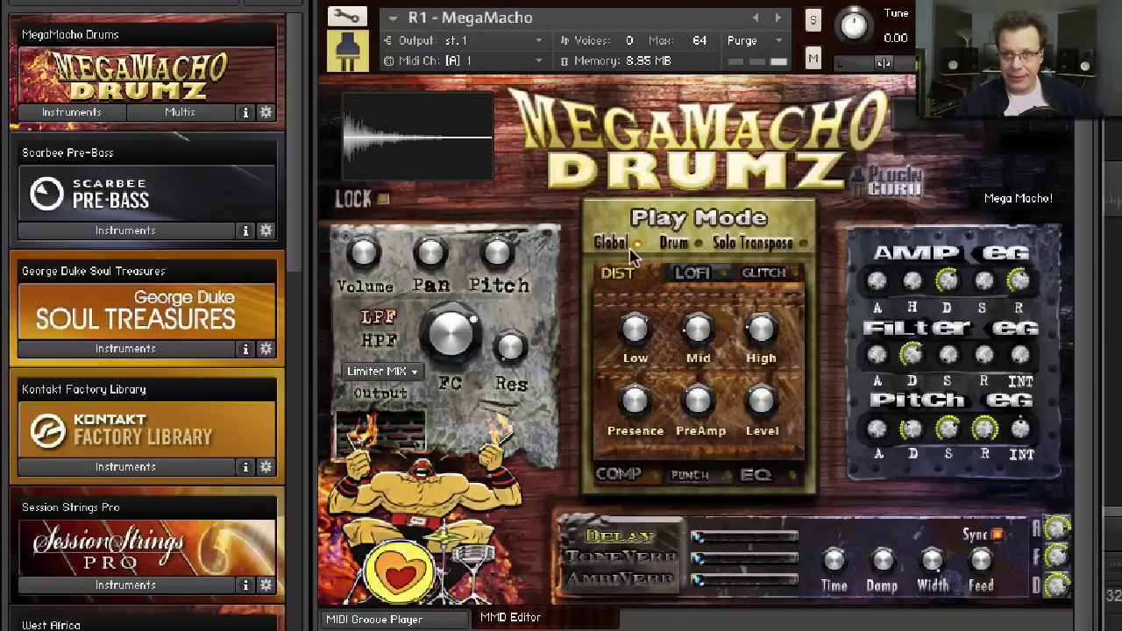
# - Check the source engine list in edit view, keep Sampler, and return to the performance panel
pyautogui.click(348, 18)
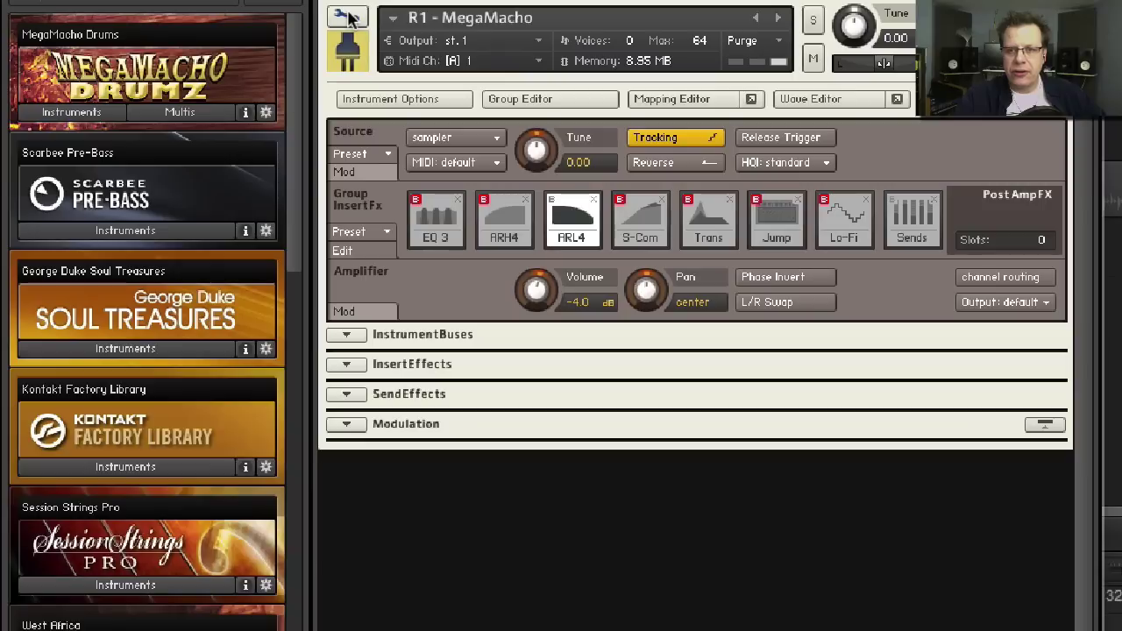
pyautogui.click(472, 138)
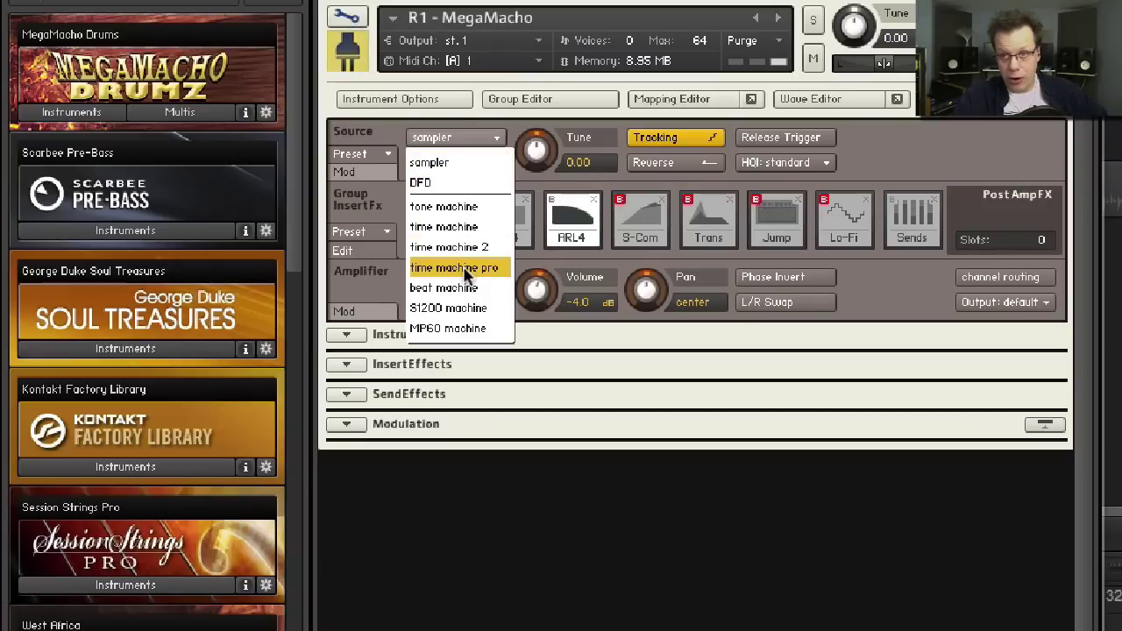
pyautogui.click(587, 183)
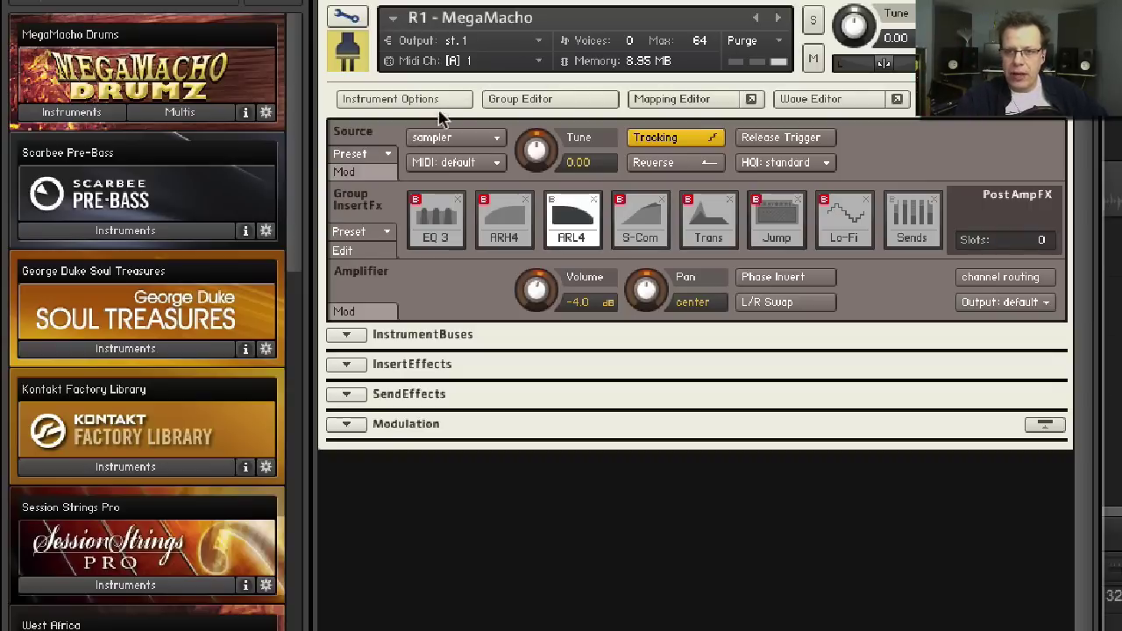
pyautogui.click(451, 137)
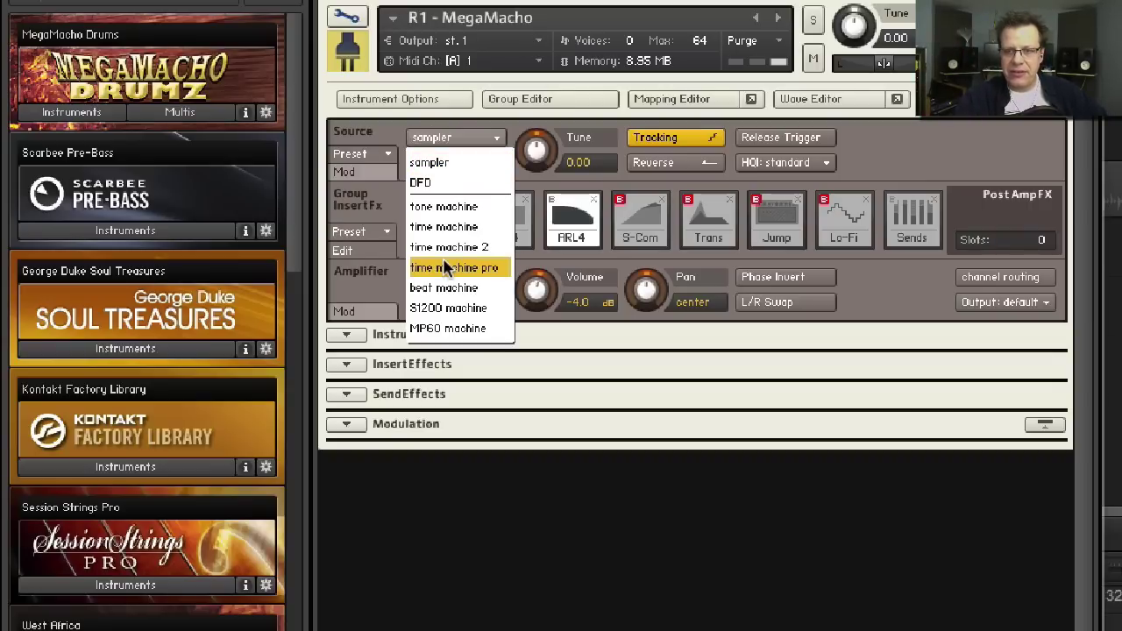
pyautogui.click(735, 217)
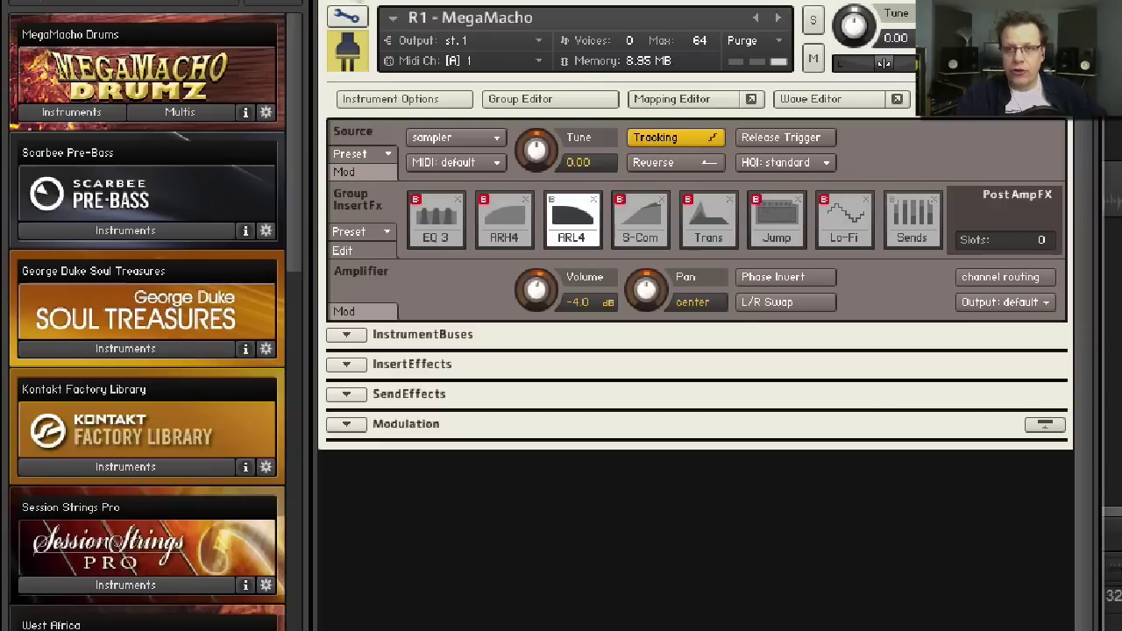
pyautogui.click(347, 16)
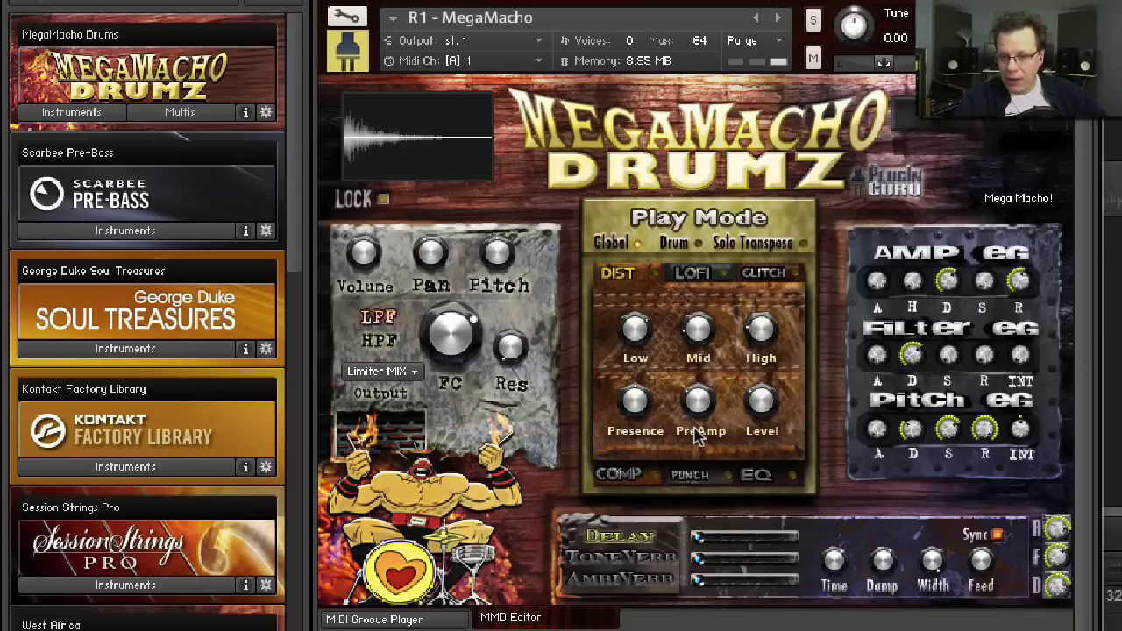
# - Select every zone in the Mapping Editor and delete them, leaving an empty mapping grid
pyautogui.click(349, 19)
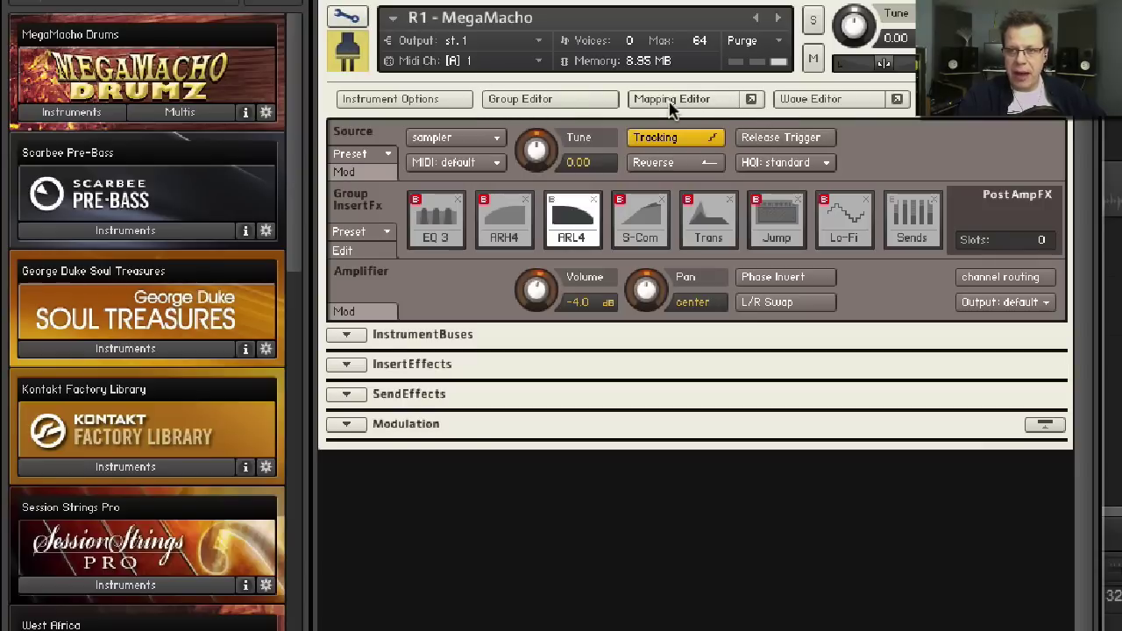
pyautogui.click(672, 99)
pyautogui.moveTo(517, 363); pyautogui.dragTo(928, 323)
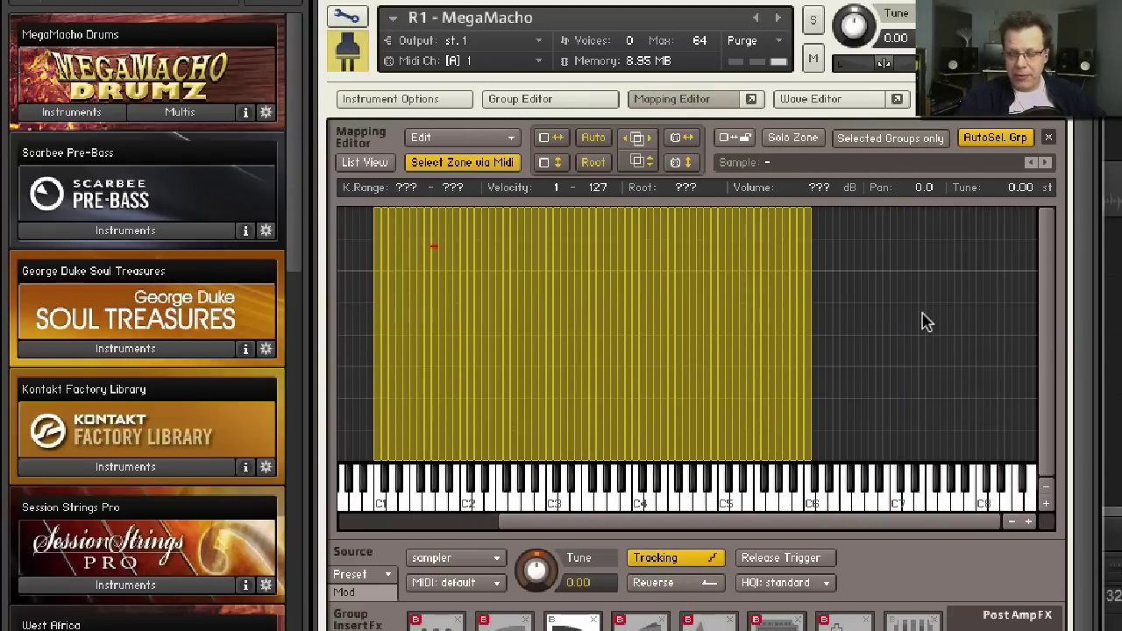
pyautogui.press('Delete')
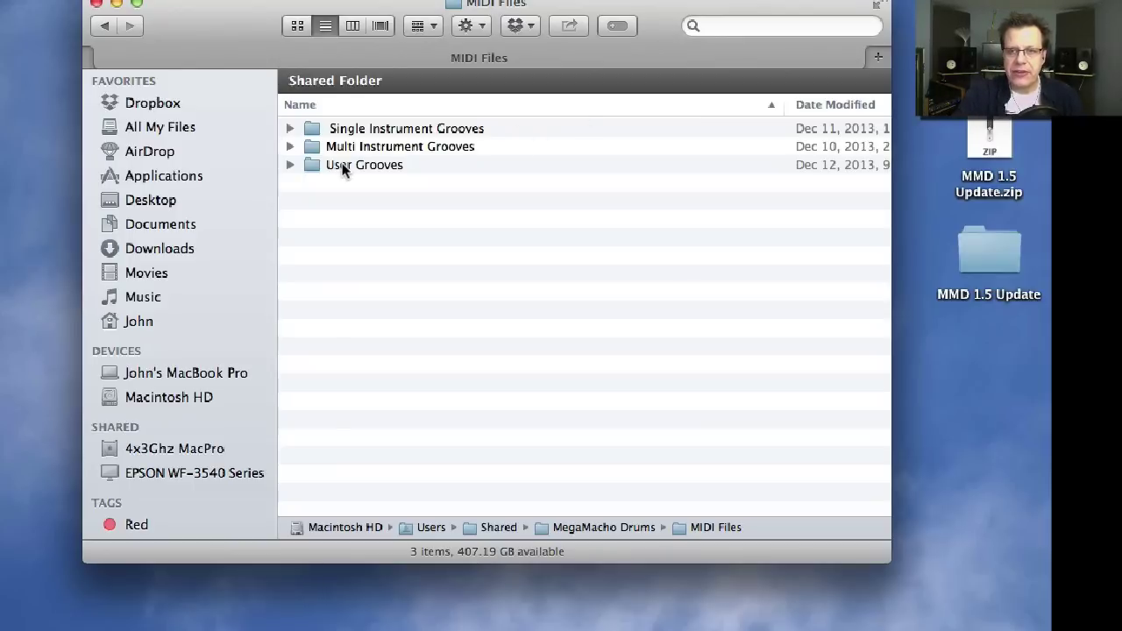
# - Copy the four 115 – Chill Stagger MIDI files from Single Instrument Grooves > KITS – DownTempo into User Grooves
pyautogui.doubleClick(342, 167)
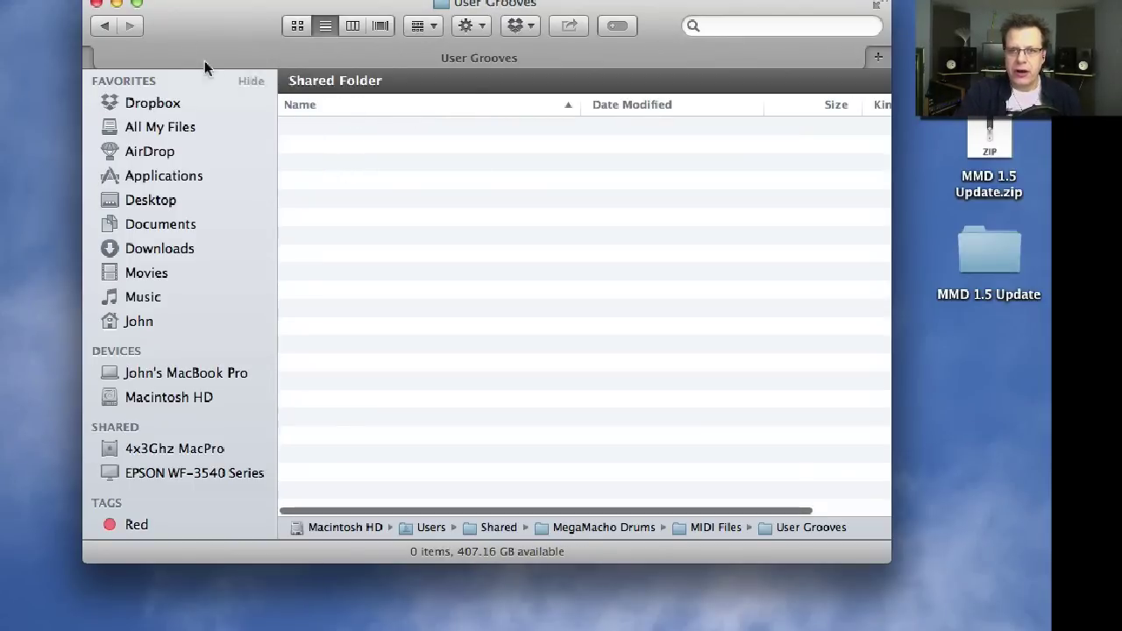
pyautogui.click(106, 26)
pyautogui.click(291, 128)
pyautogui.click(309, 145)
pyautogui.moveTo(319, 163); pyautogui.dragTo(357, 224)
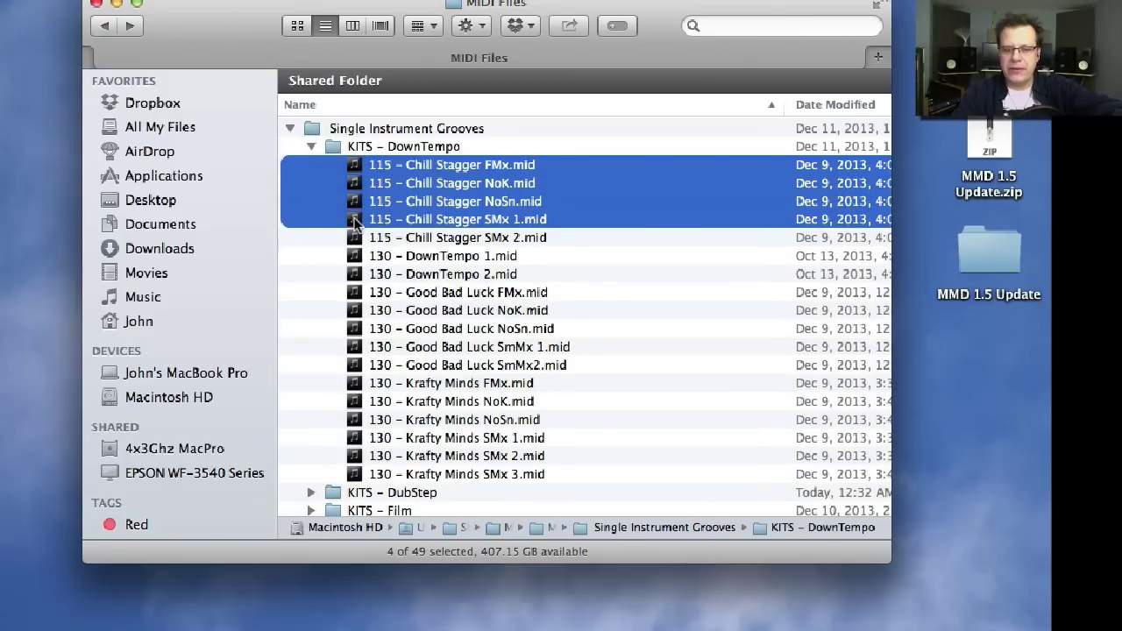
pyautogui.click(291, 128)
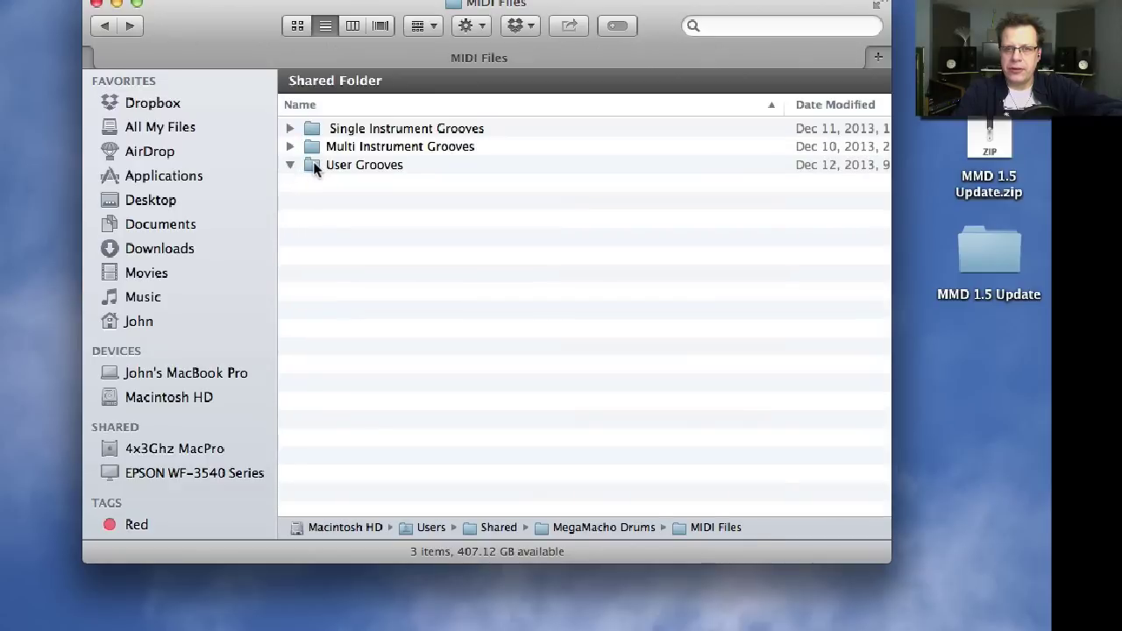
pyautogui.doubleClick(314, 163)
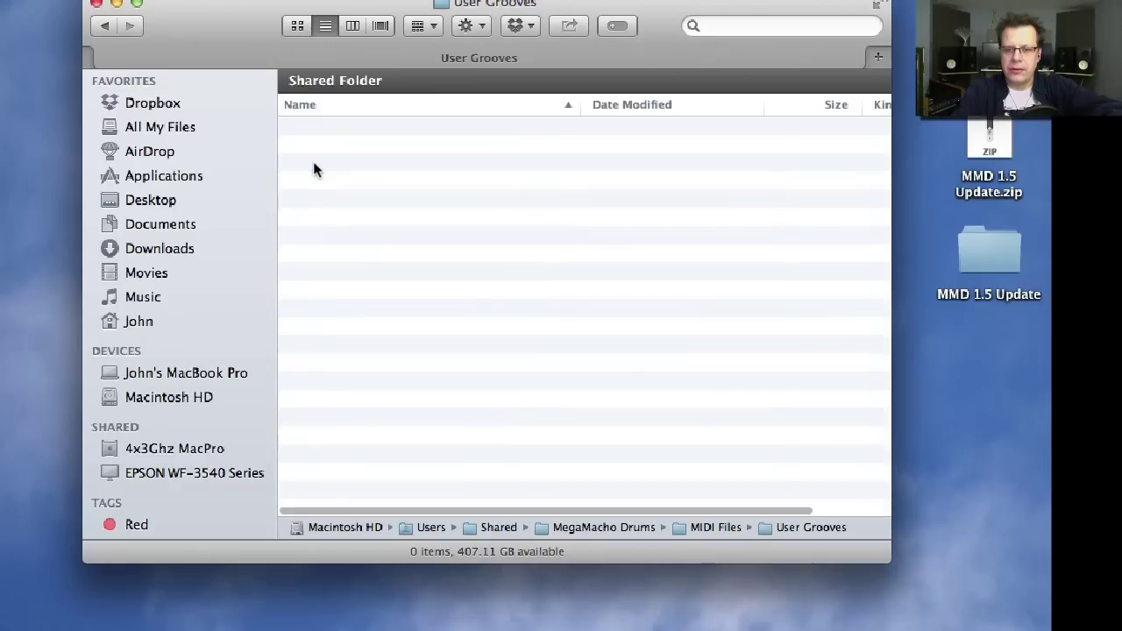
pyautogui.click(105, 26)
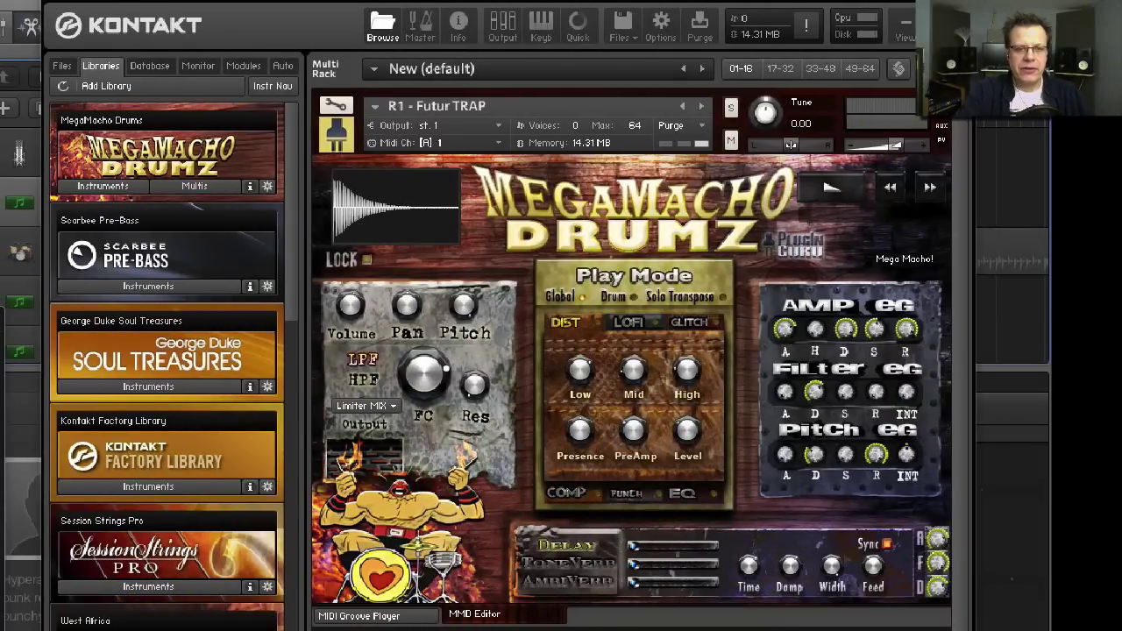
# - Reopen the Inst 1 Kontakt window and load R1 - DanceFest.nki from MegaMacho Drums Instruments into the rack
pyautogui.press('super+w')
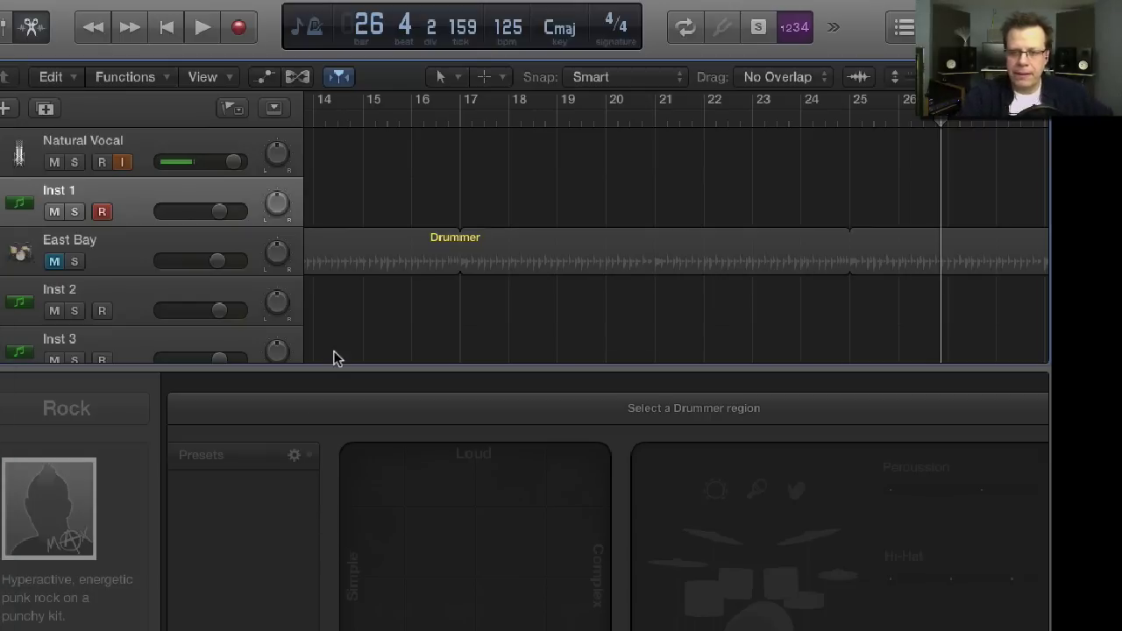
pyautogui.press('v')
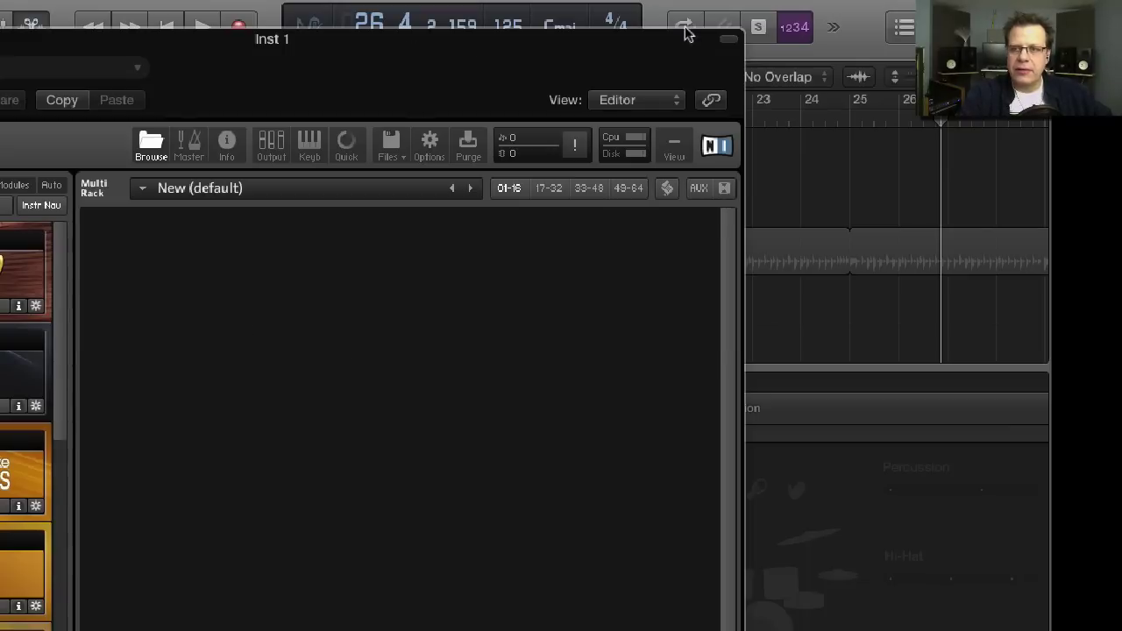
pyautogui.click(727, 41)
pyautogui.moveTo(606, 38); pyautogui.dragTo(802, 0)
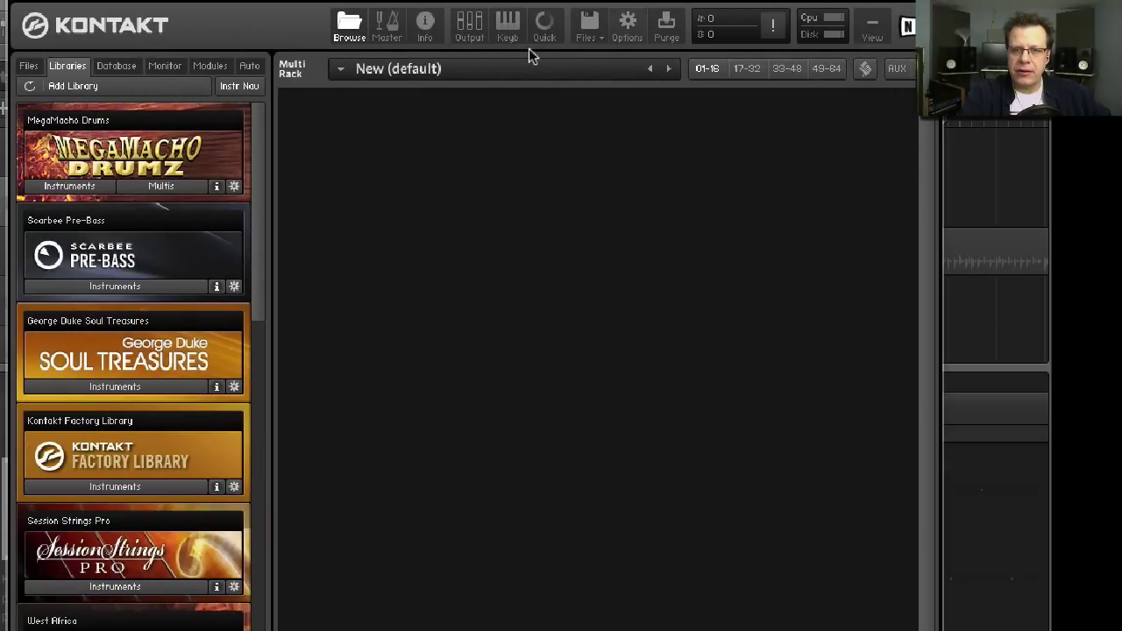
pyautogui.click(88, 185)
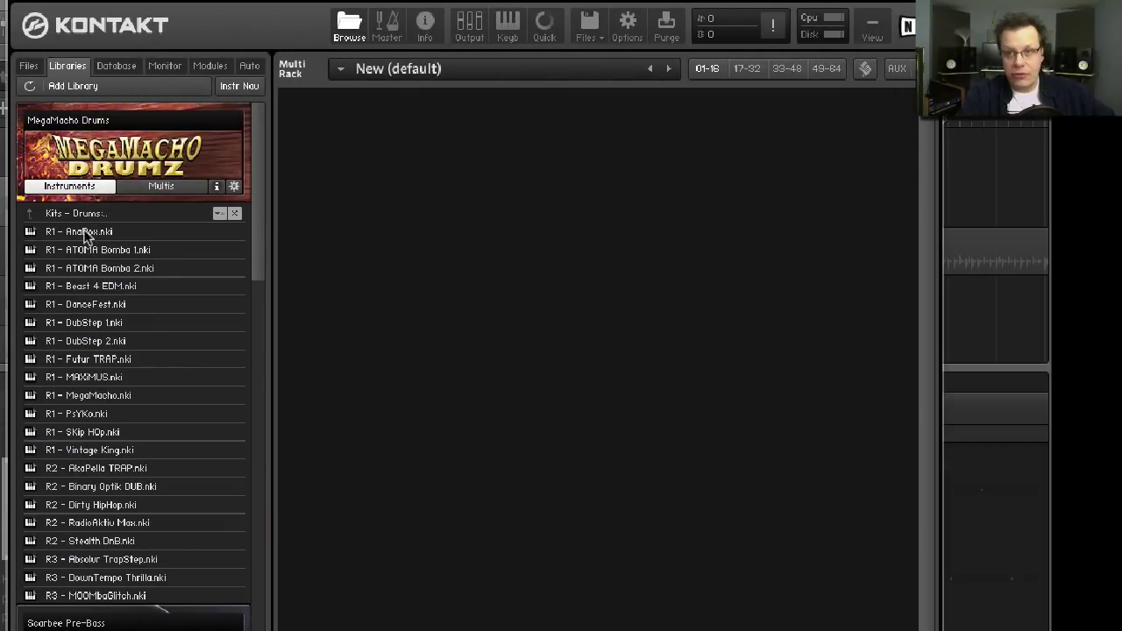
pyautogui.moveTo(86, 311); pyautogui.dragTo(499, 283)
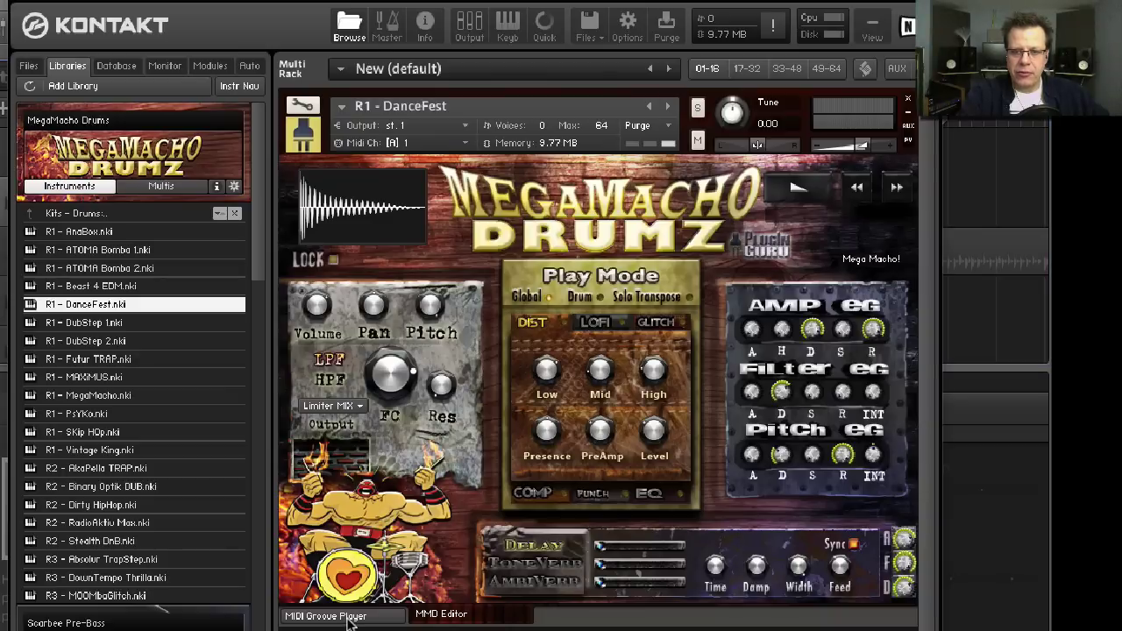
# - Choose 115 - Chill Stagger FMx from User Grooves in the Groove Player and audition it at slightly lower volume
pyautogui.click(349, 617)
pyautogui.click(348, 339)
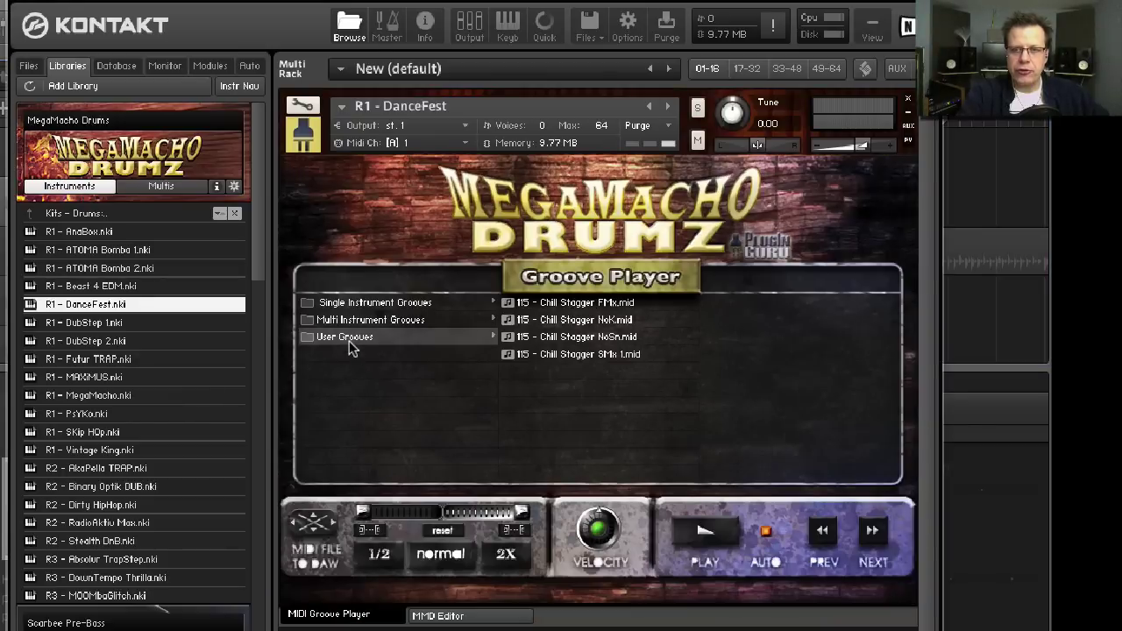
pyautogui.click(568, 304)
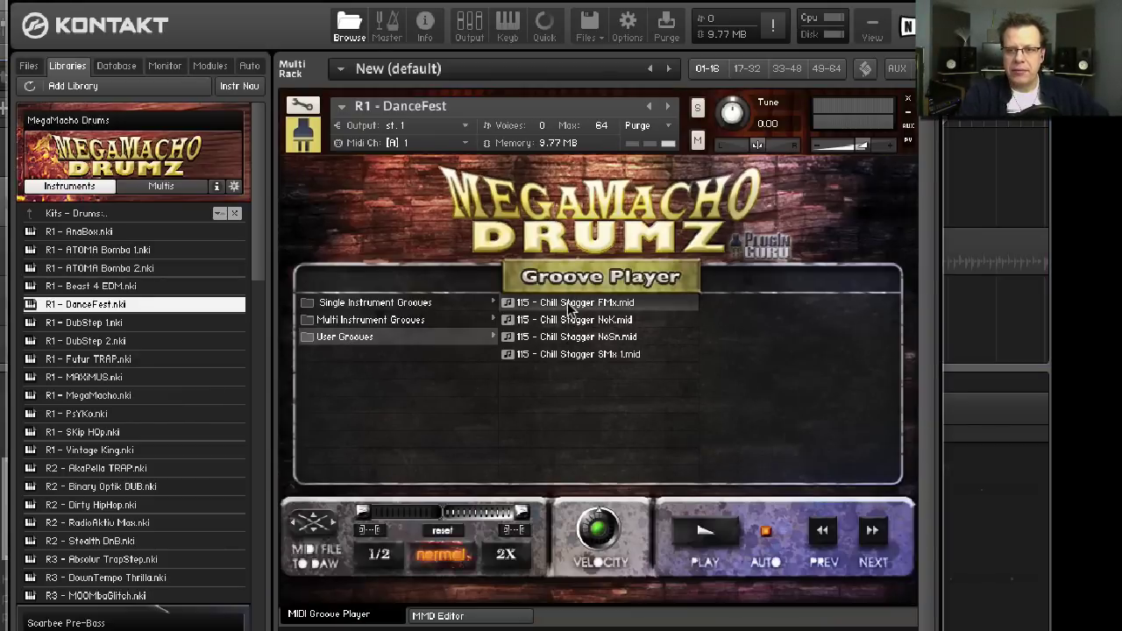
pyautogui.click(711, 534)
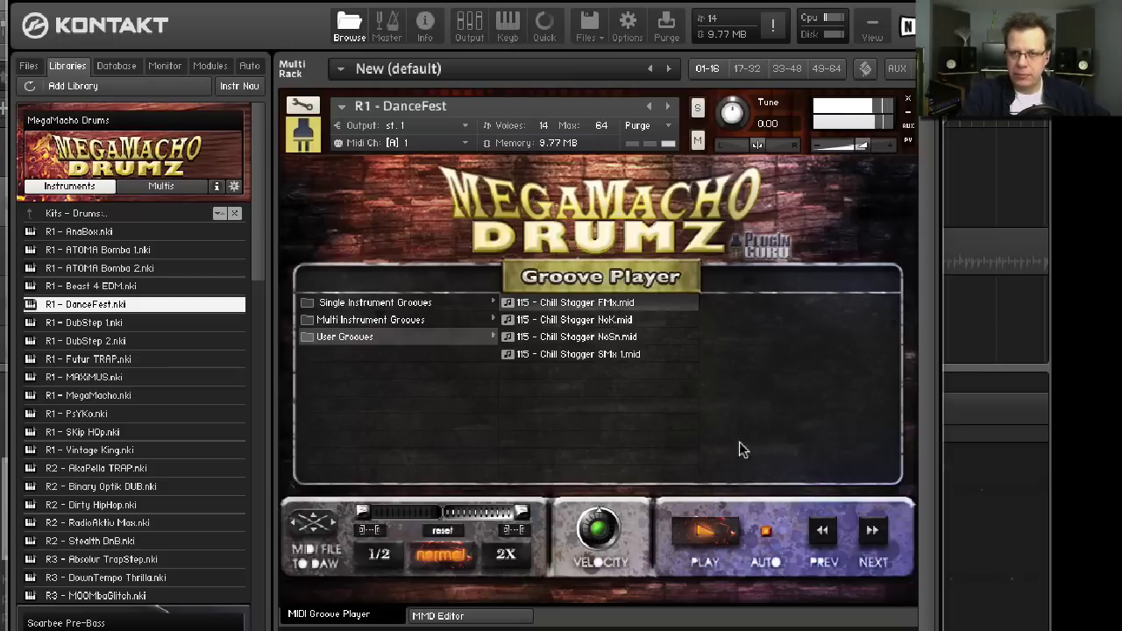
pyautogui.moveTo(864, 146); pyautogui.dragTo(860, 147)
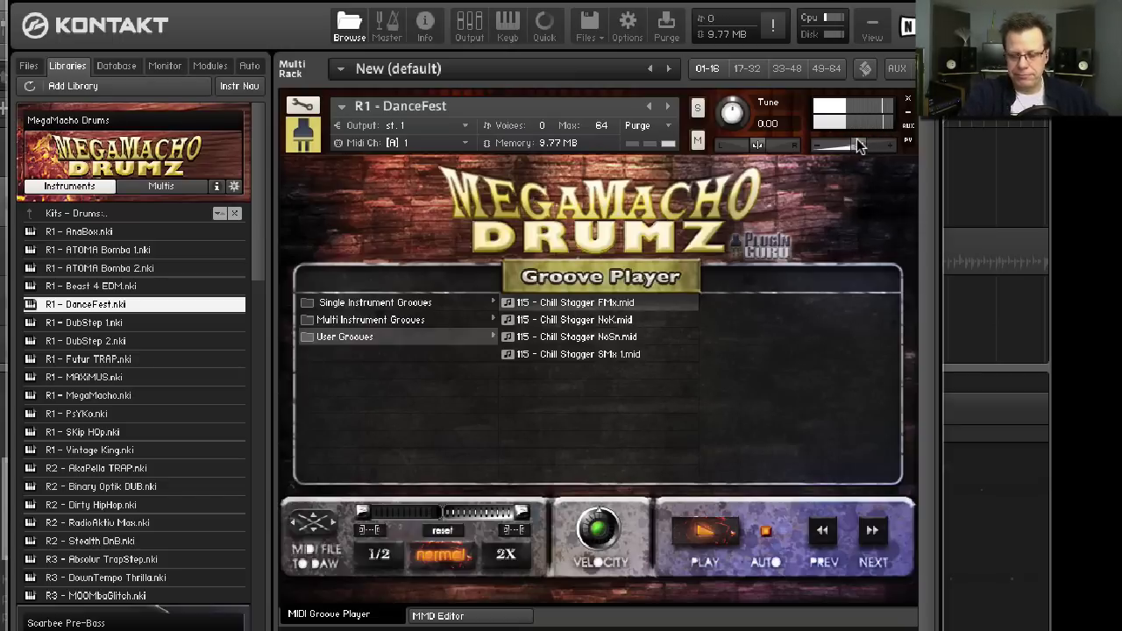
pyautogui.press('space')
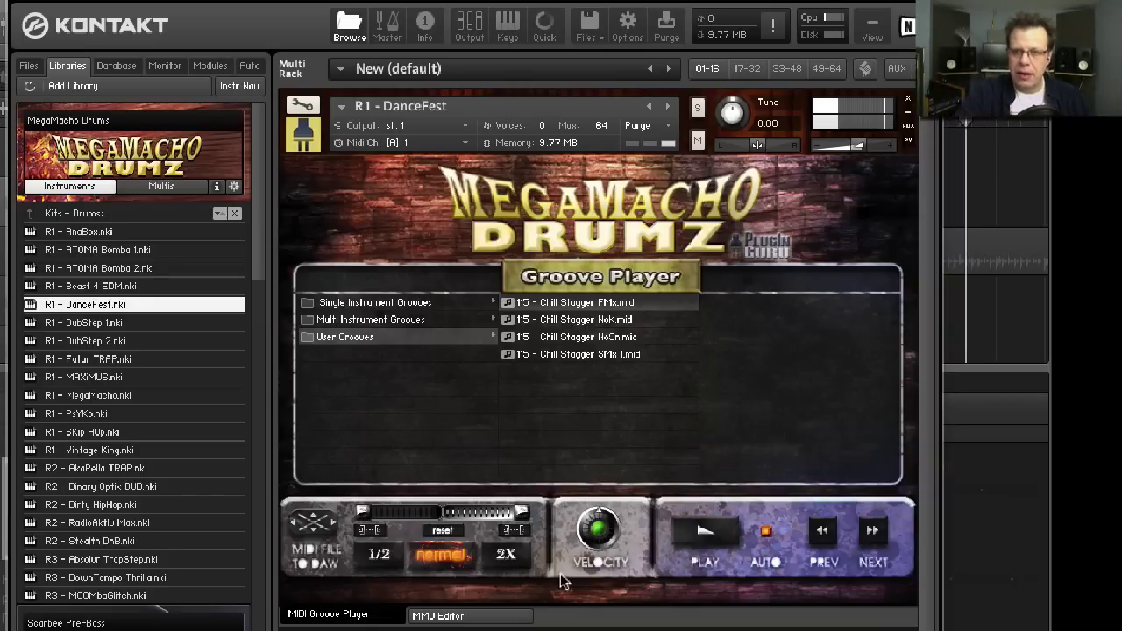
pyautogui.click(709, 530)
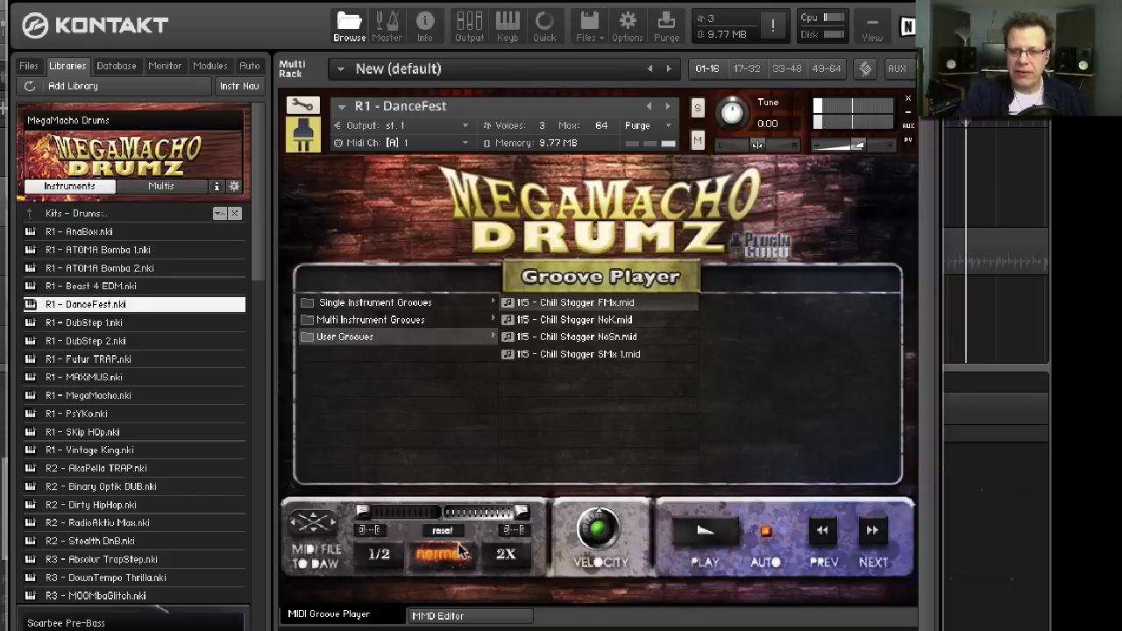
# - Adjust the amp envelope decay, raise kit pitch to 11.00, and raise AmbiVerb to -11.8 dB
pyautogui.click(459, 611)
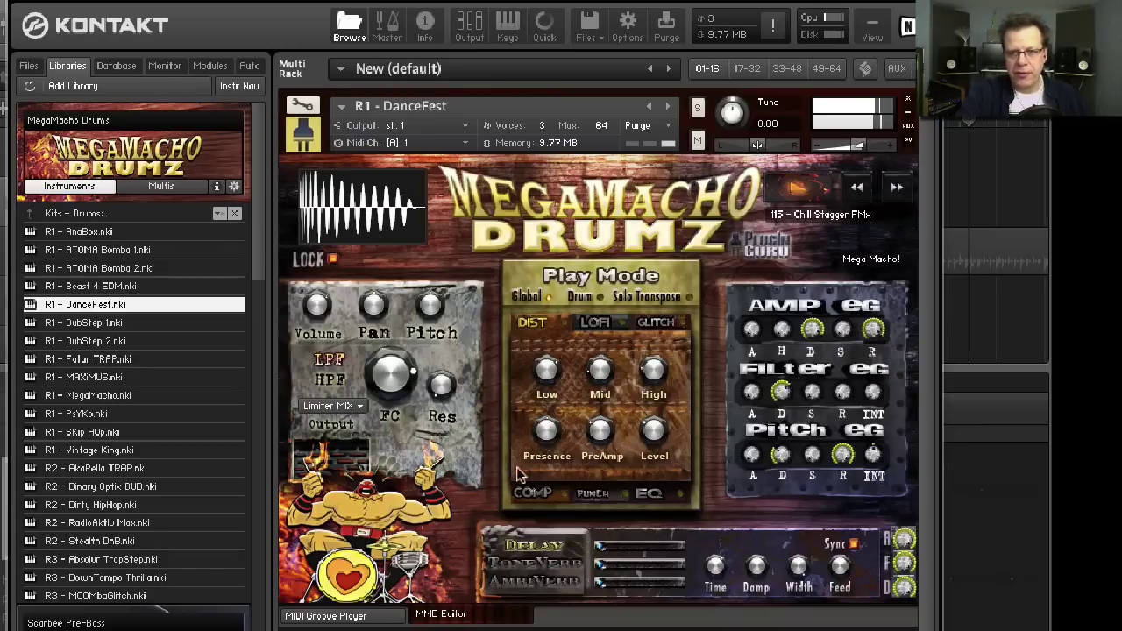
pyautogui.moveTo(812, 330); pyautogui.dragTo(812, 353)
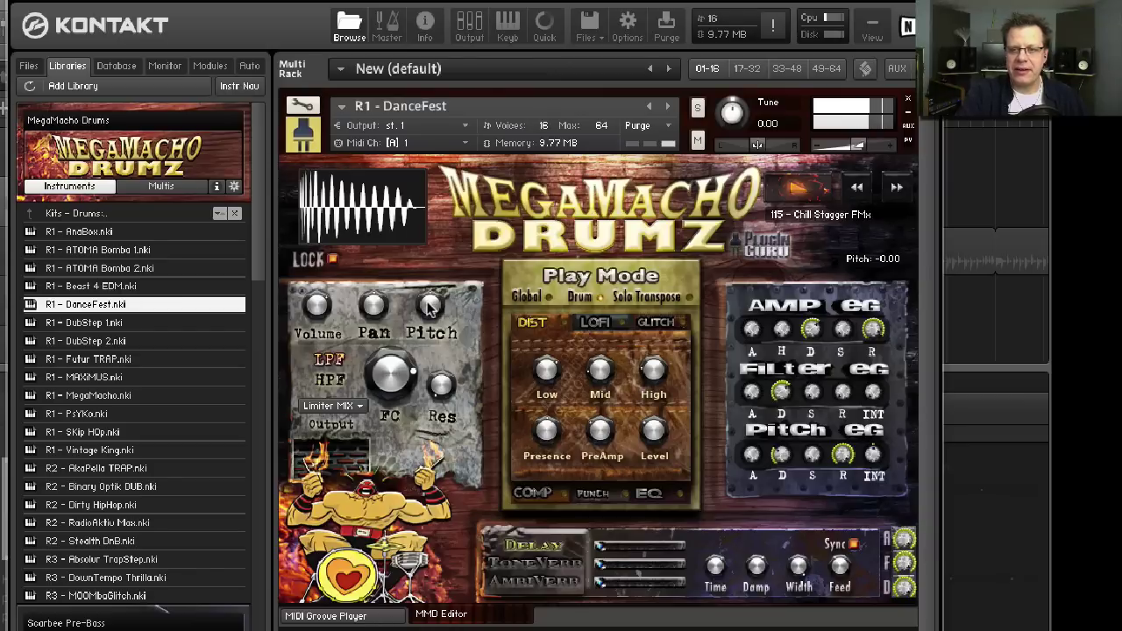
pyautogui.moveTo(430, 305); pyautogui.dragTo(428, 282)
pyautogui.click(601, 570)
pyautogui.moveTo(601, 570); pyautogui.dragTo(633, 595)
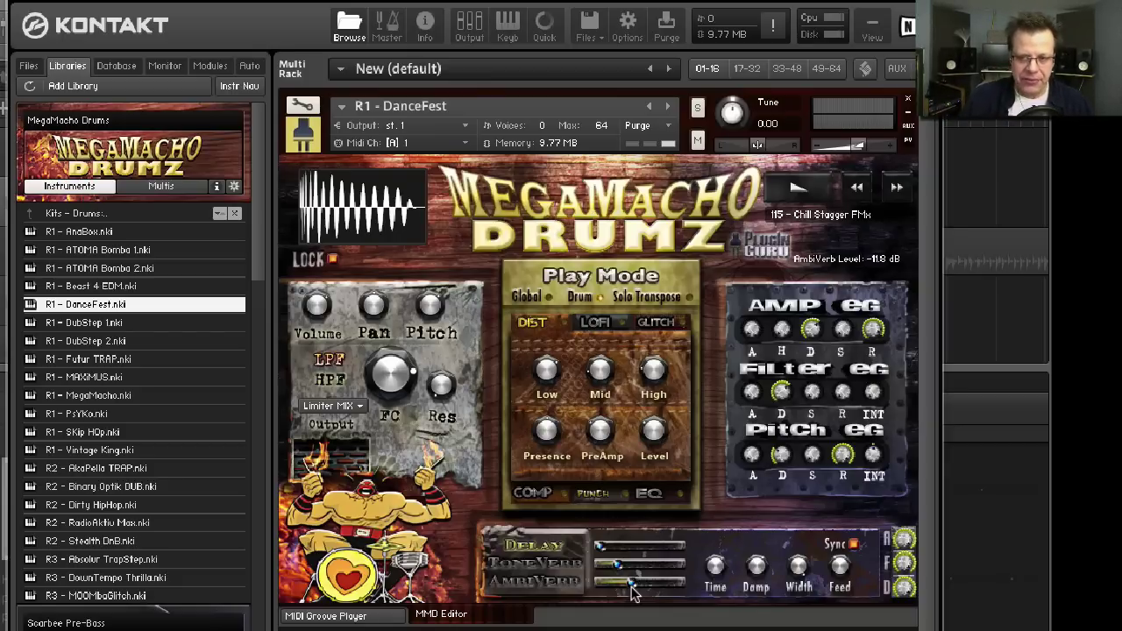
# - Change the AmbiVerb type from 2.0 Natural Hall to 1.5 Clap Long and lower its level to -17.6 dB
pyautogui.click(559, 578)
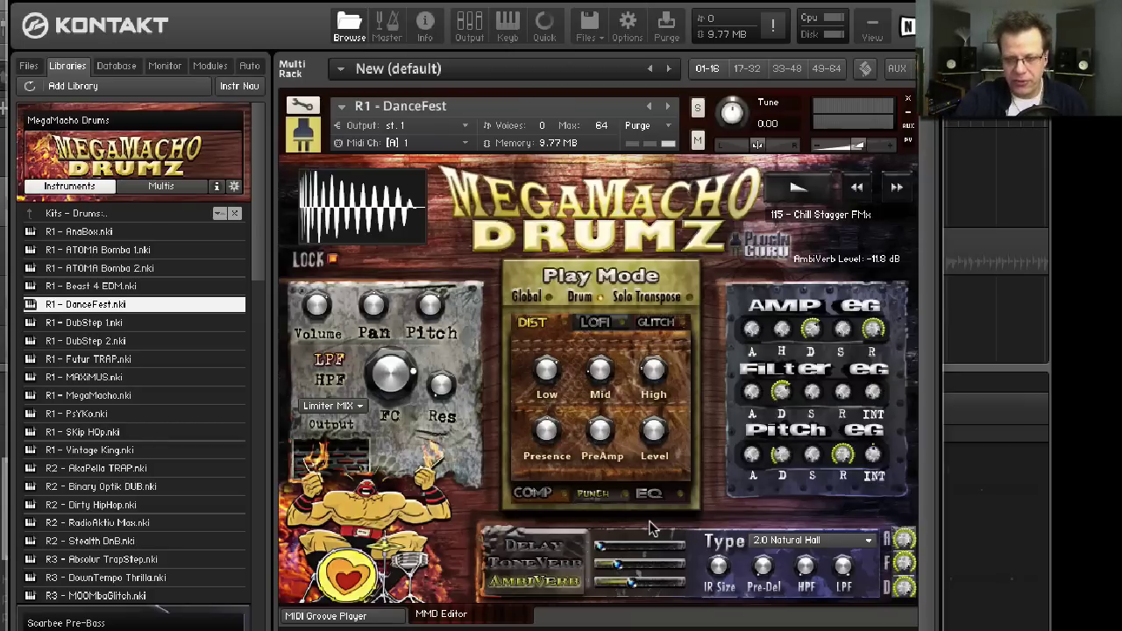
pyautogui.click(808, 541)
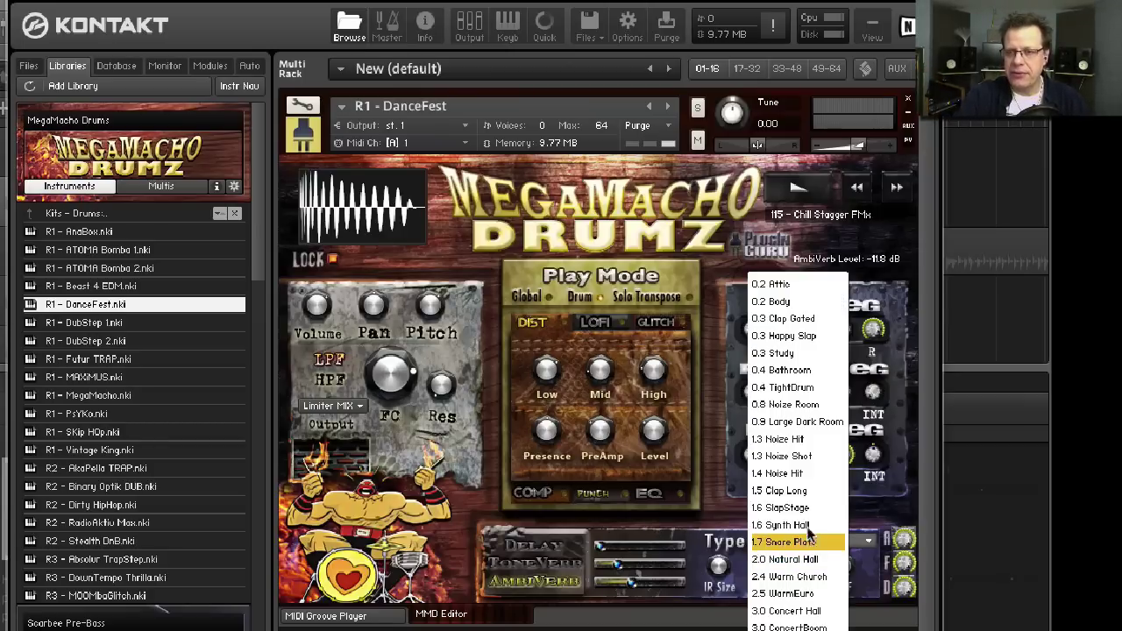
pyautogui.click(808, 493)
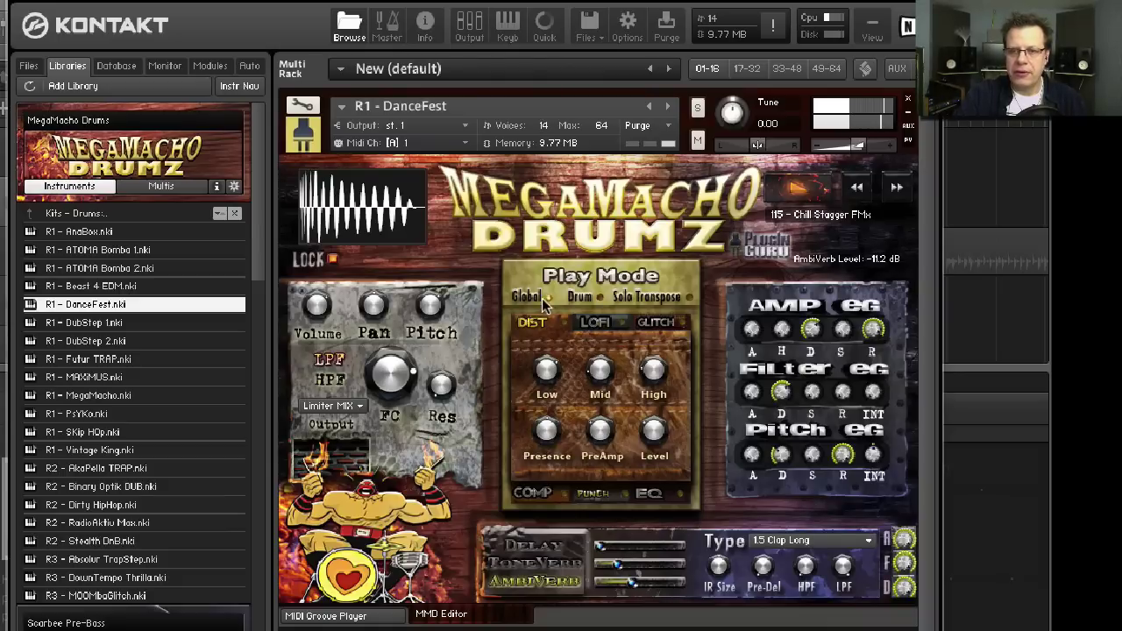
pyautogui.moveTo(621, 564)
pyautogui.mouseDown()
pyautogui.moveTo(594, 565)
pyautogui.moveTo(656, 584)
pyautogui.moveTo(625, 586)
pyautogui.mouseUp()
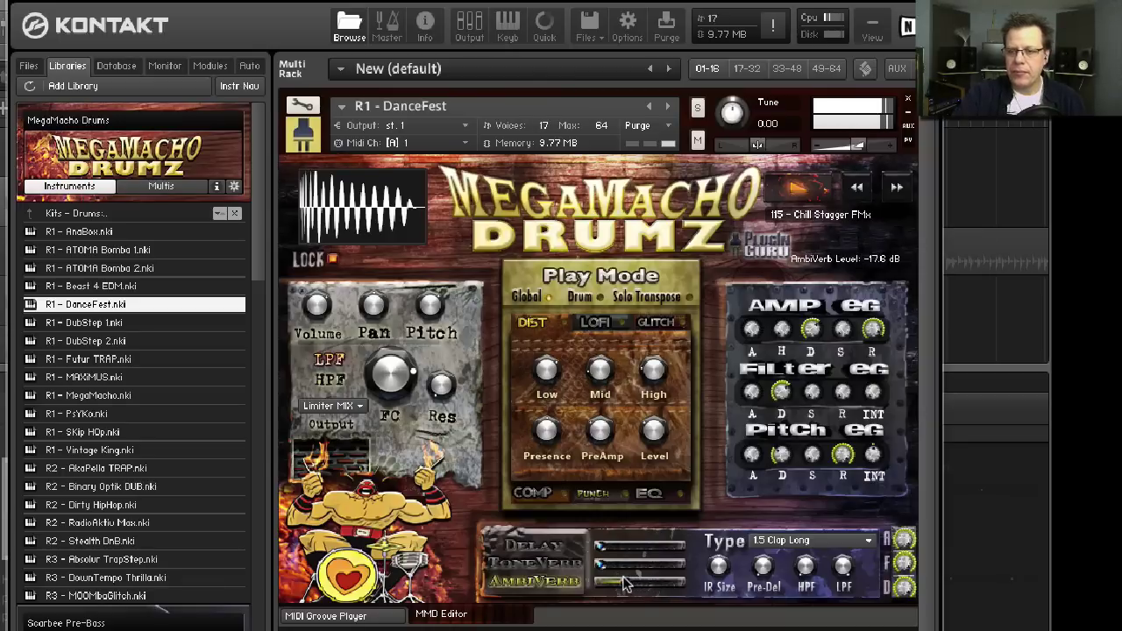
# - Expand Send Effects in edit view and browse the second Conv. slot's presets to Factory > 01 Real Rooms > Tavern Far
pyautogui.click(303, 106)
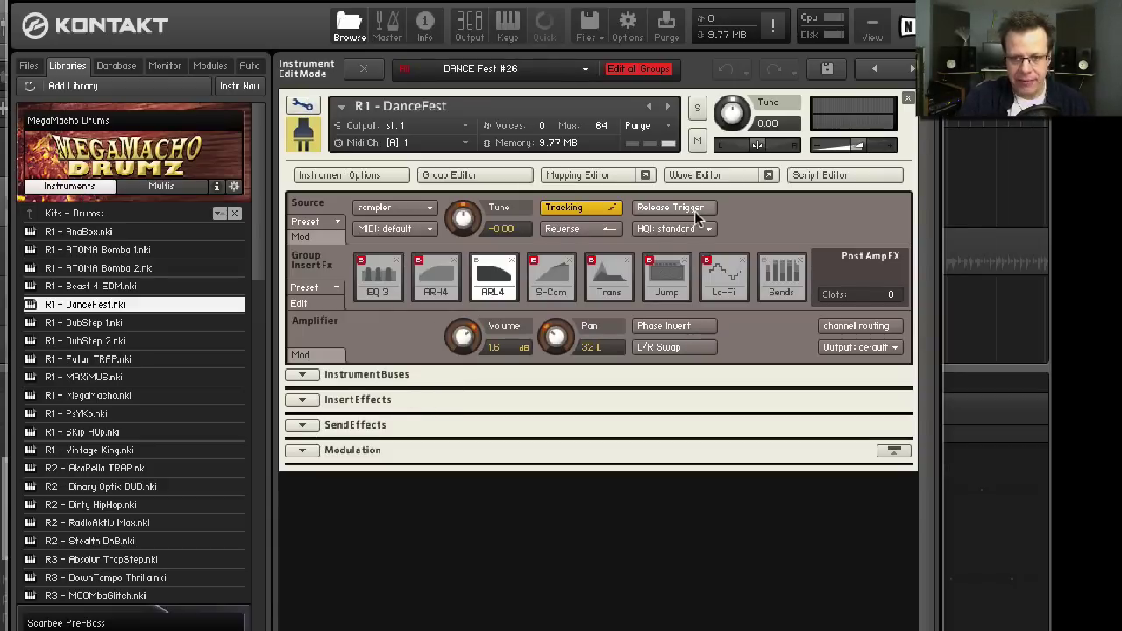
pyautogui.click(301, 426)
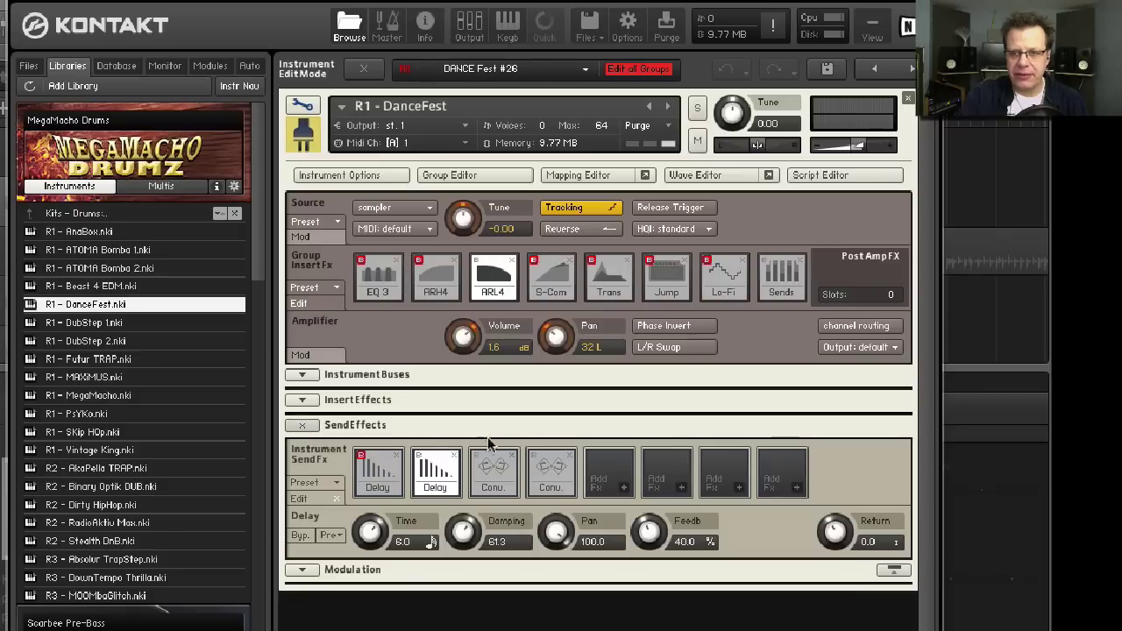
pyautogui.click(541, 467)
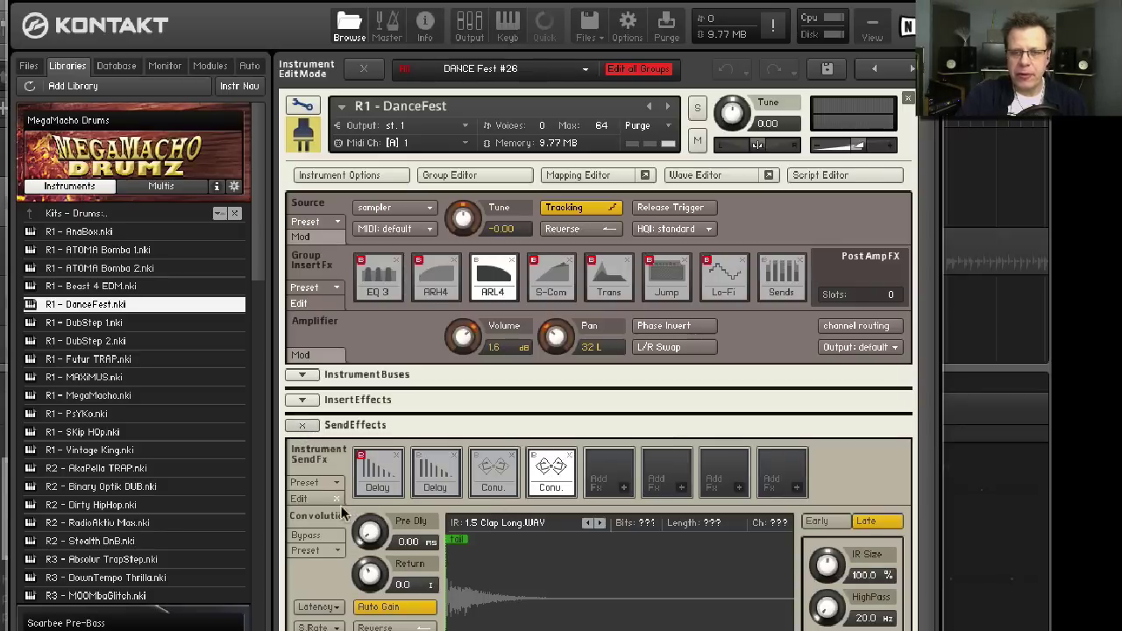
pyautogui.click(334, 550)
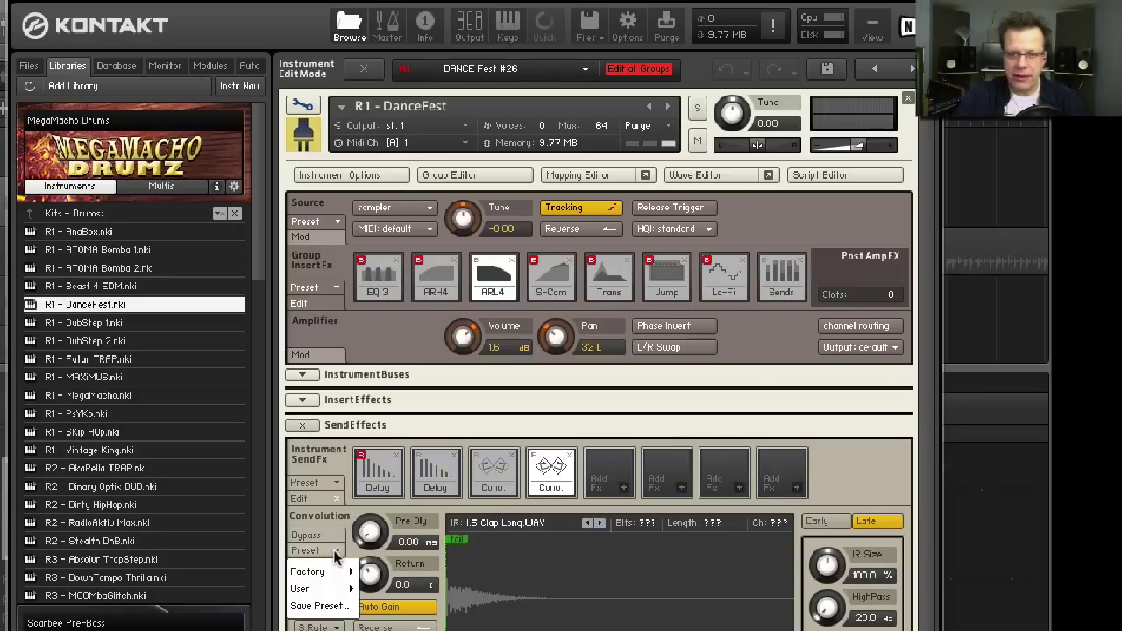
pyautogui.moveTo(321, 572)
pyautogui.moveTo(392, 586)
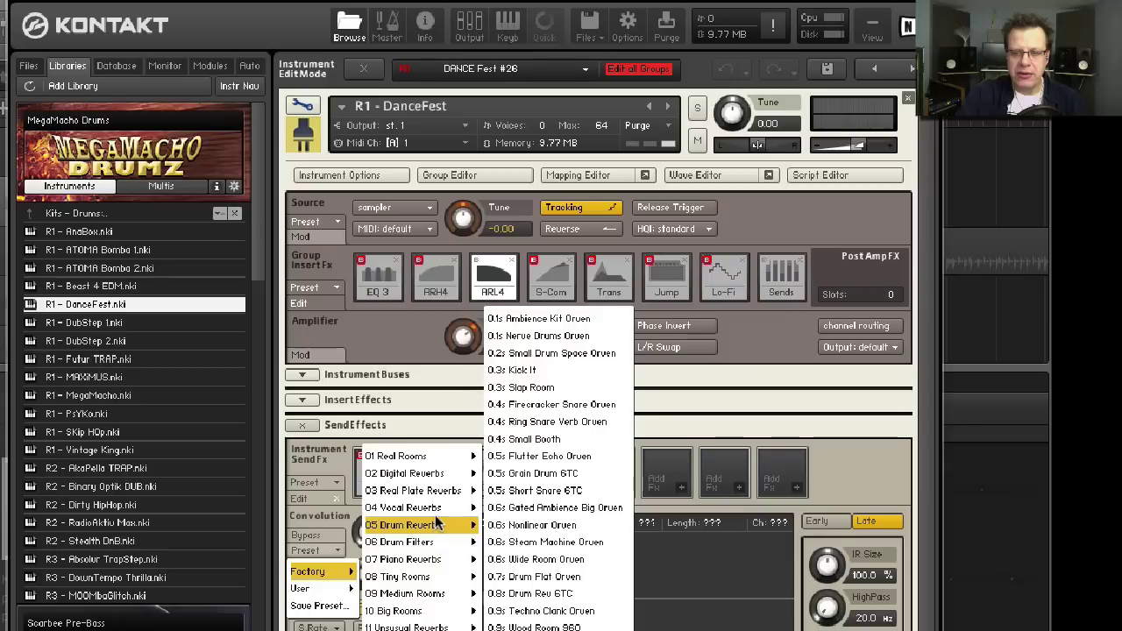
pyautogui.moveTo(411, 628)
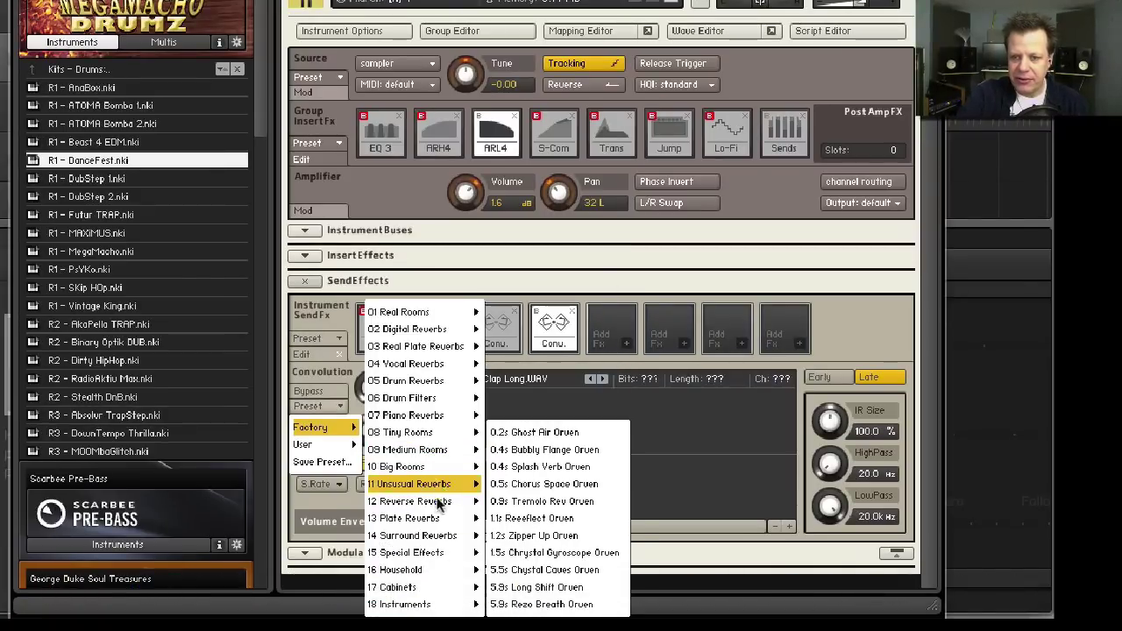
pyautogui.moveTo(430, 605)
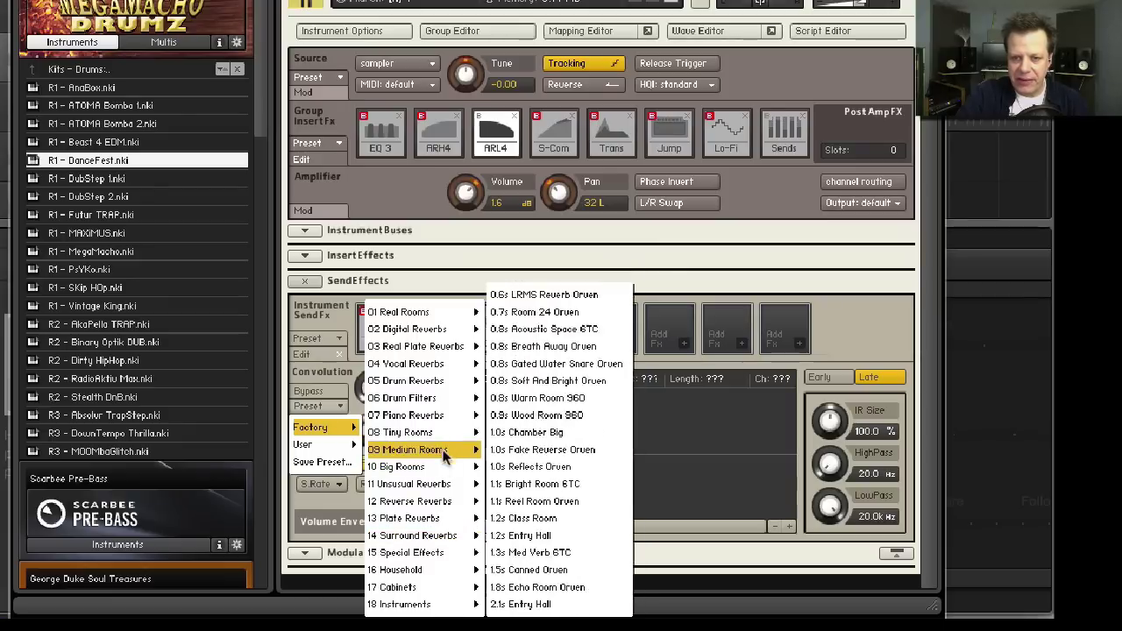
pyautogui.moveTo(444, 402)
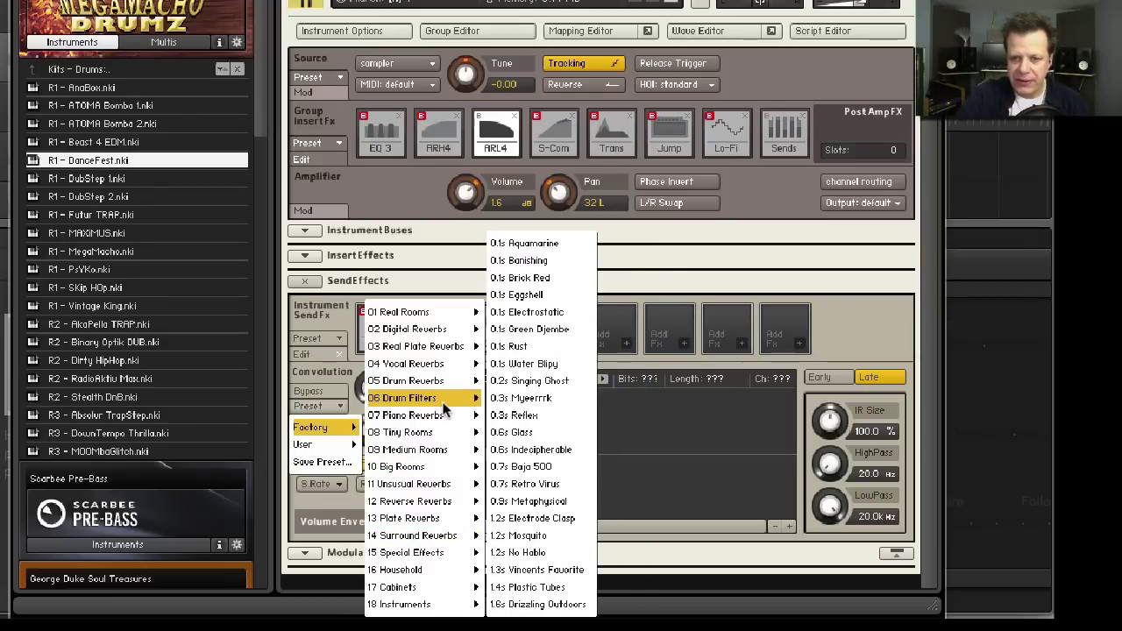
# - Load Tavern Far, then swap to Factory > 02 Digital Reverbs > L480 > L480 Hall 7.1s
pyautogui.moveTo(440, 315)
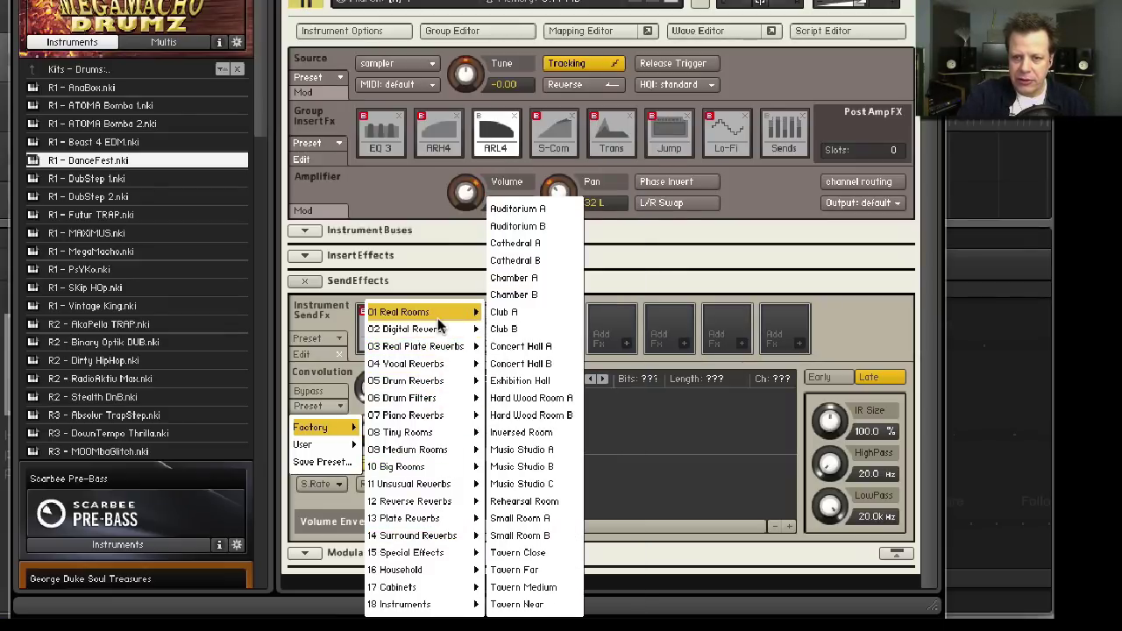
pyautogui.click(509, 570)
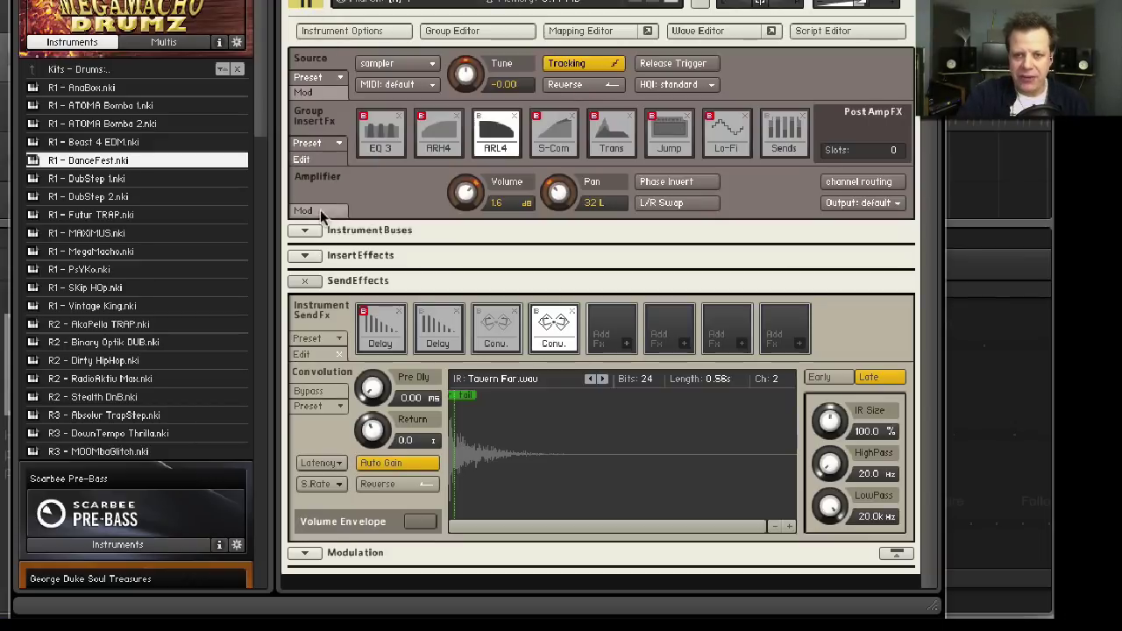
pyautogui.click(334, 407)
pyautogui.moveTo(334, 427)
pyautogui.moveTo(409, 485)
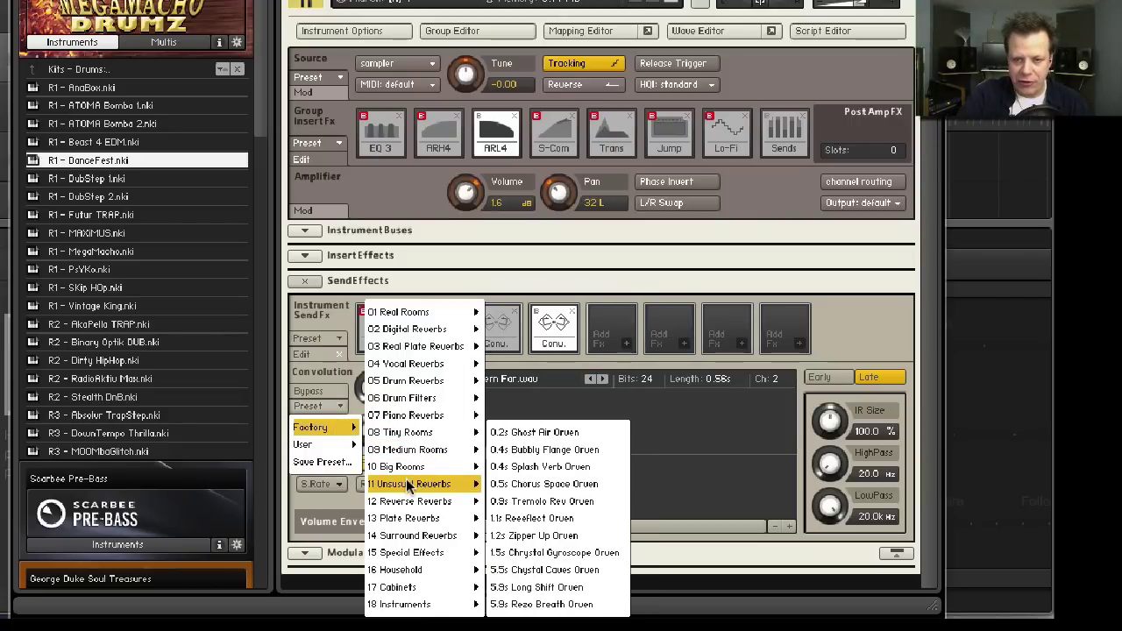
pyautogui.moveTo(420, 401)
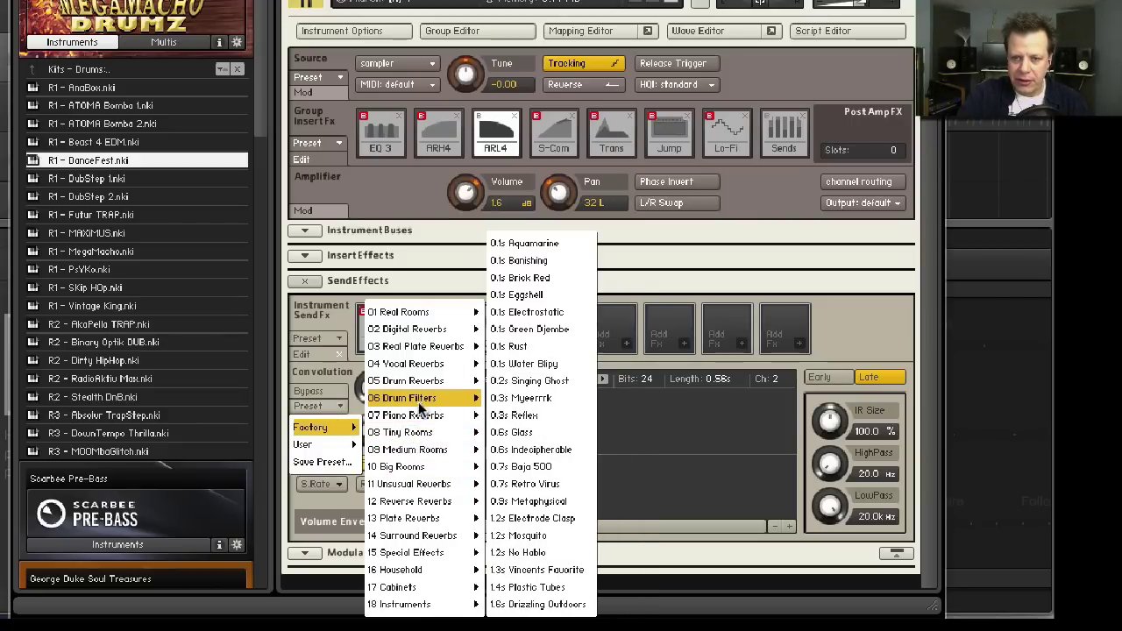
pyautogui.moveTo(428, 352)
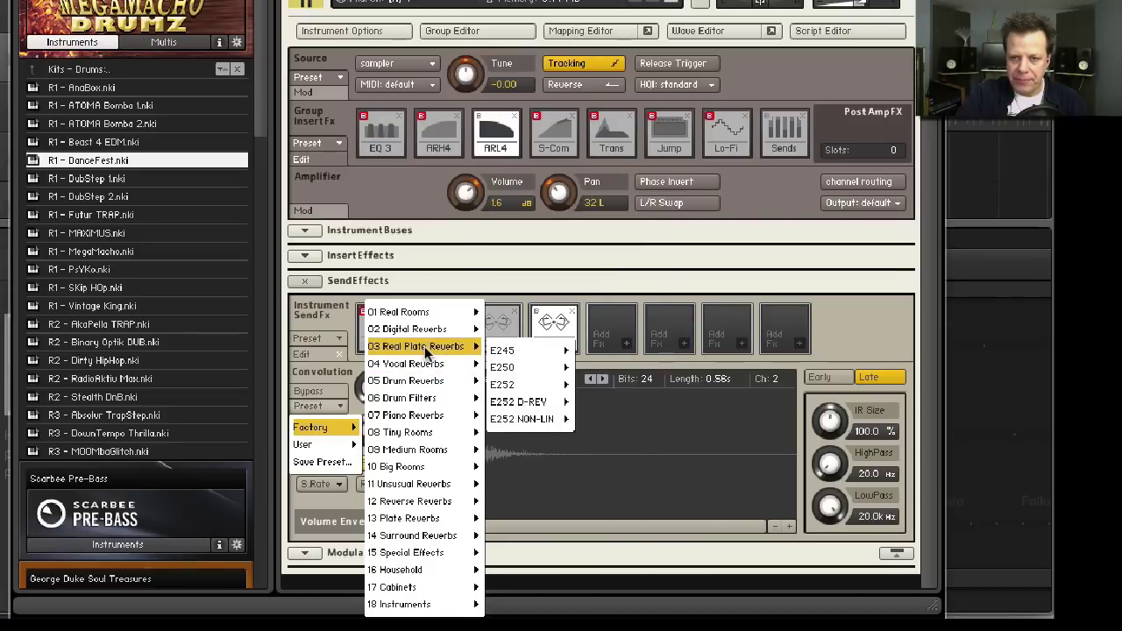
pyautogui.moveTo(468, 335)
pyautogui.moveTo(517, 383)
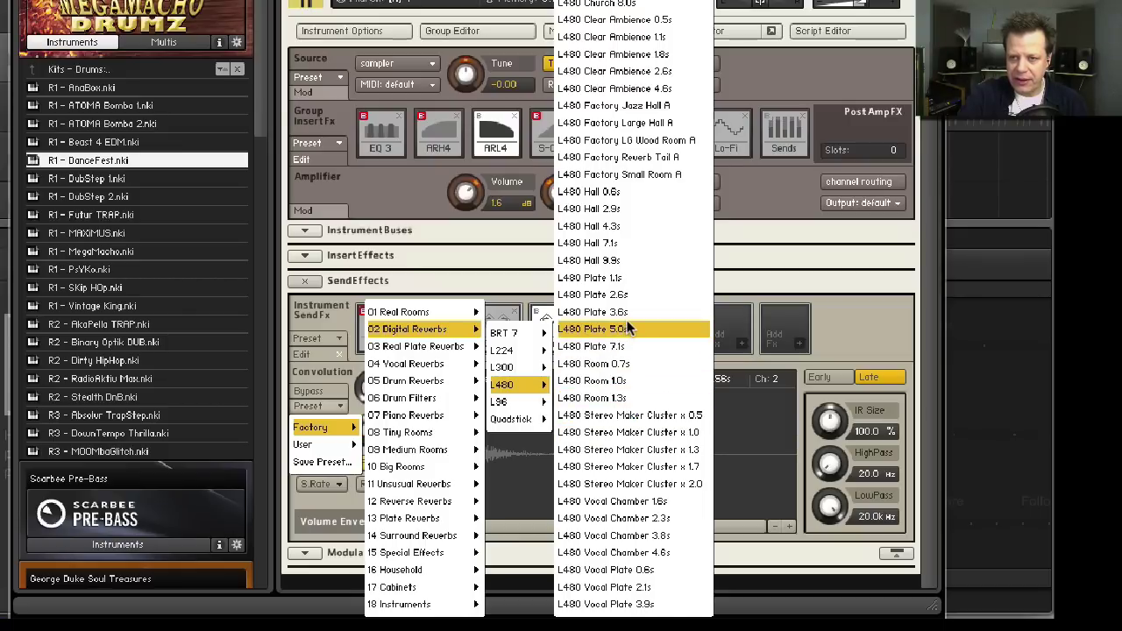
pyautogui.click(621, 243)
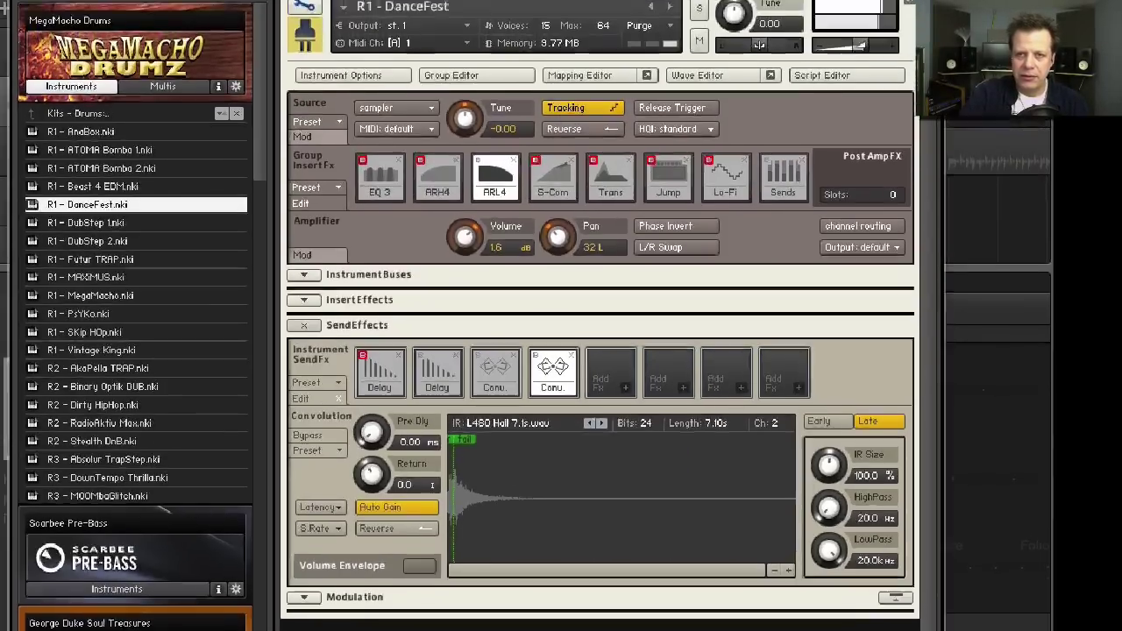
# - Back on the drum panel, set AmbiVerb to about -18 dB and nudge pitch to 2.00
pyautogui.click(305, 2)
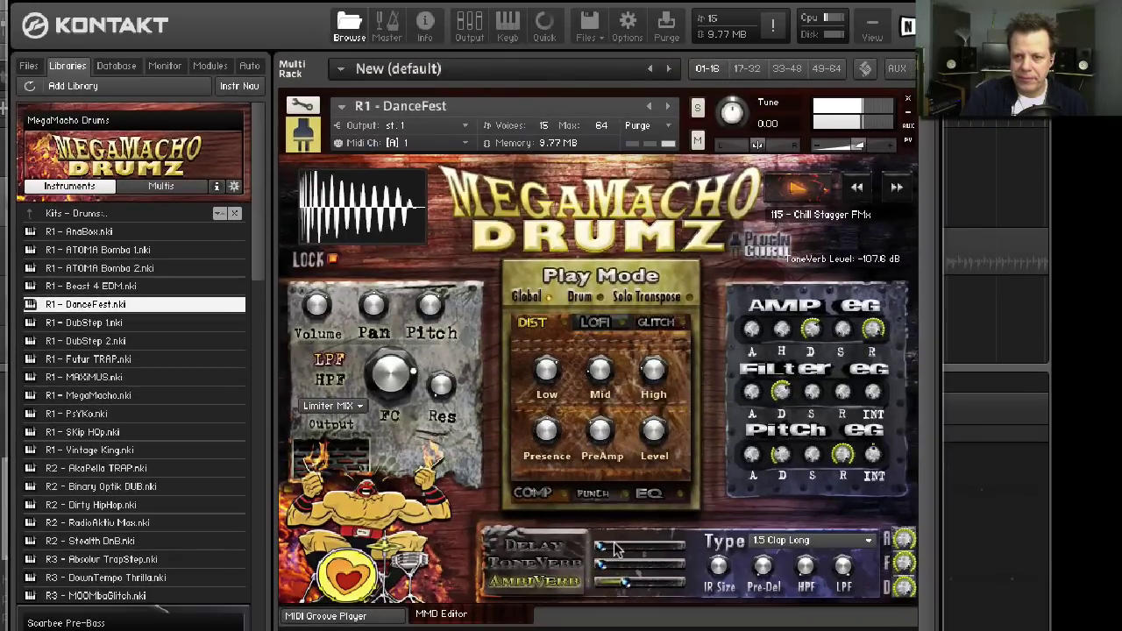
pyautogui.moveTo(624, 583); pyautogui.dragTo(608, 592)
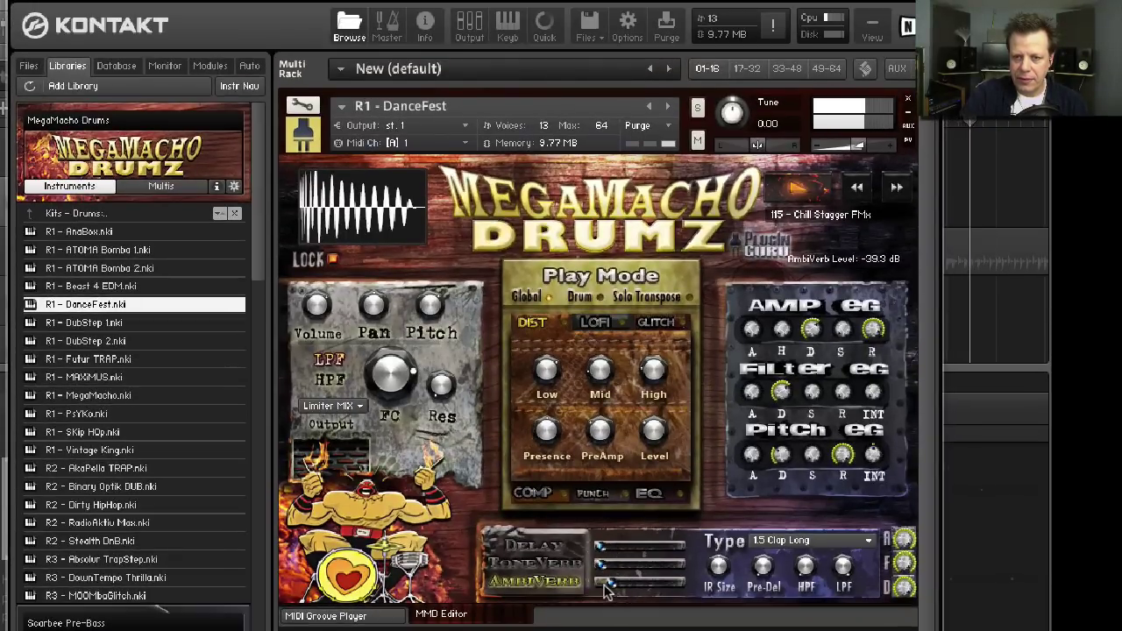
pyautogui.press('space')
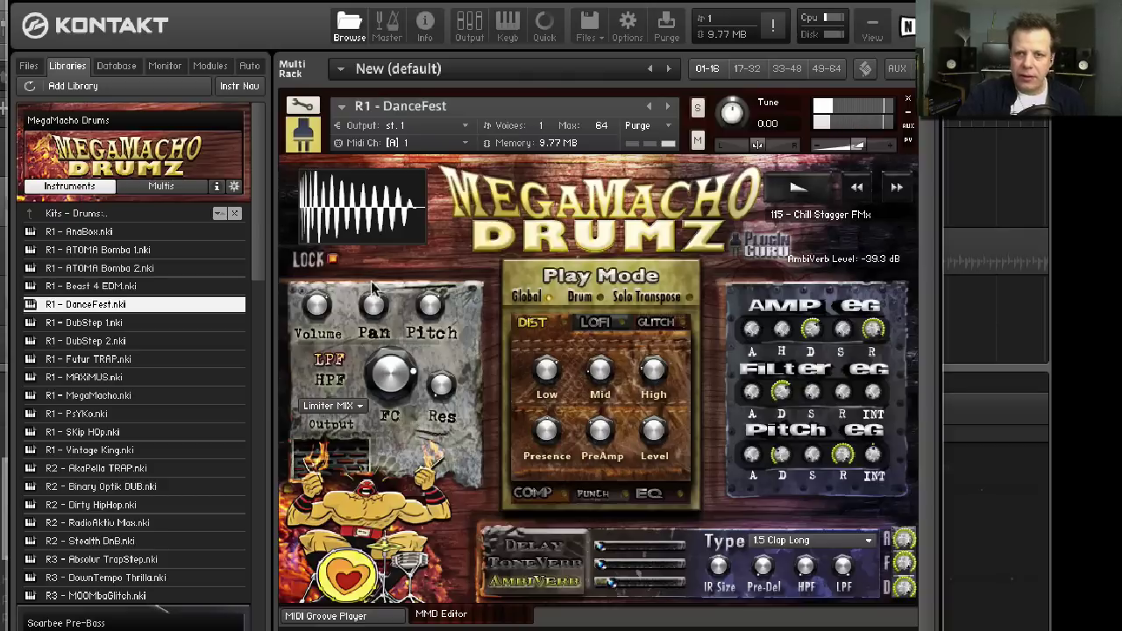
pyautogui.click(334, 260)
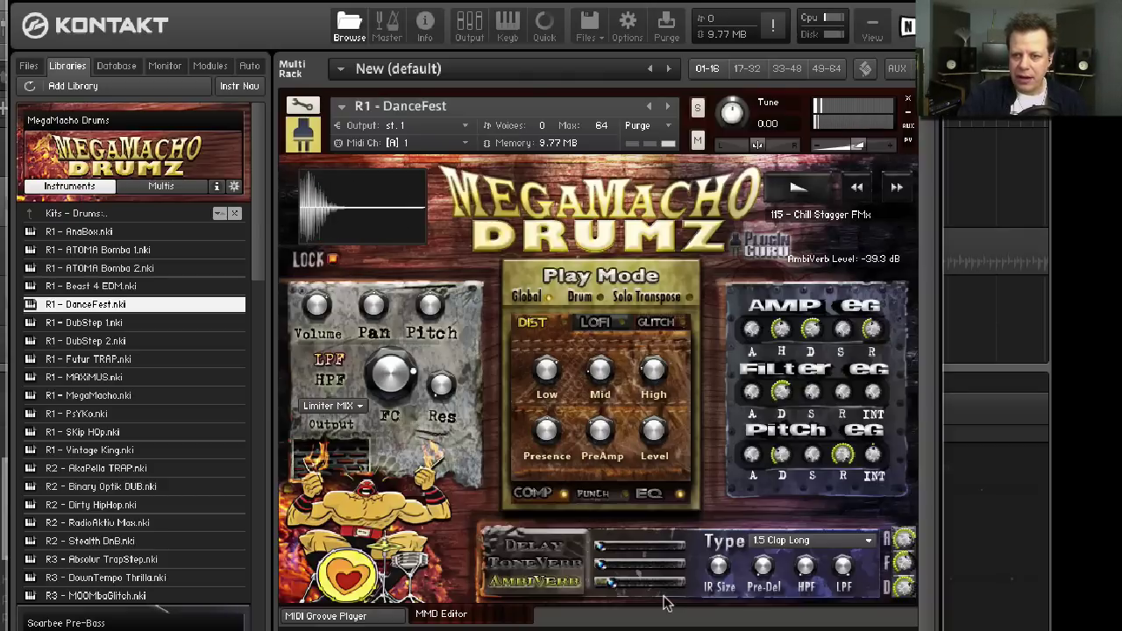
pyautogui.press('space')
pyautogui.moveTo(616, 591)
pyautogui.mouseDown()
pyautogui.moveTo(631, 591)
pyautogui.moveTo(605, 590)
pyautogui.mouseUp()
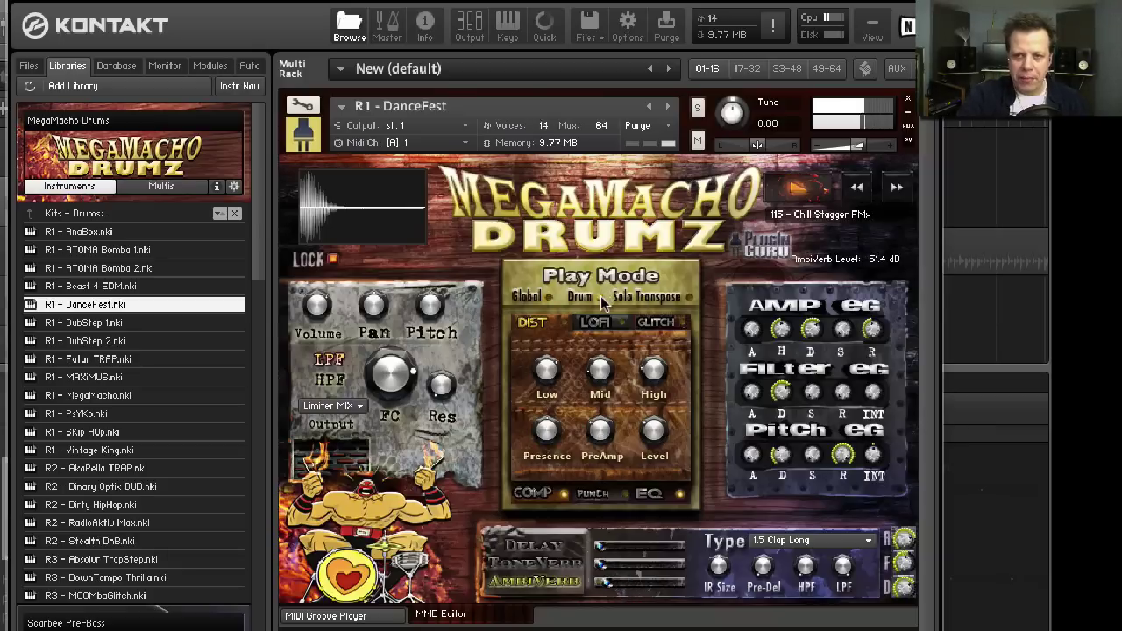
pyautogui.moveTo(633, 583)
pyautogui.mouseDown()
pyautogui.moveTo(642, 587)
pyautogui.moveTo(630, 592)
pyautogui.mouseUp()
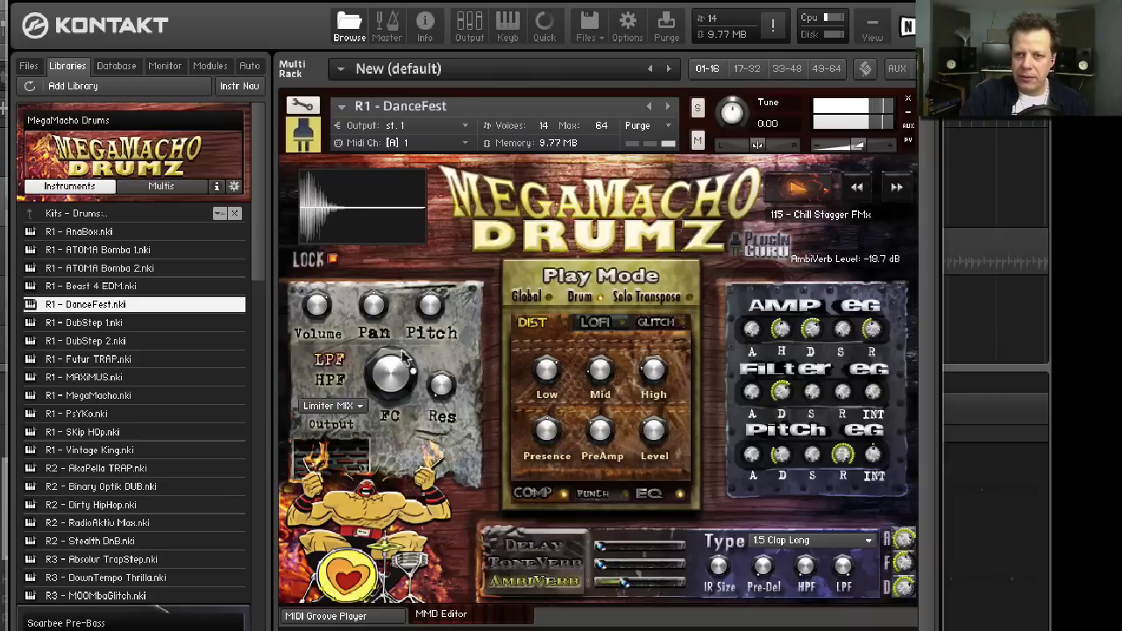
pyautogui.moveTo(430, 304); pyautogui.dragTo(430, 300)
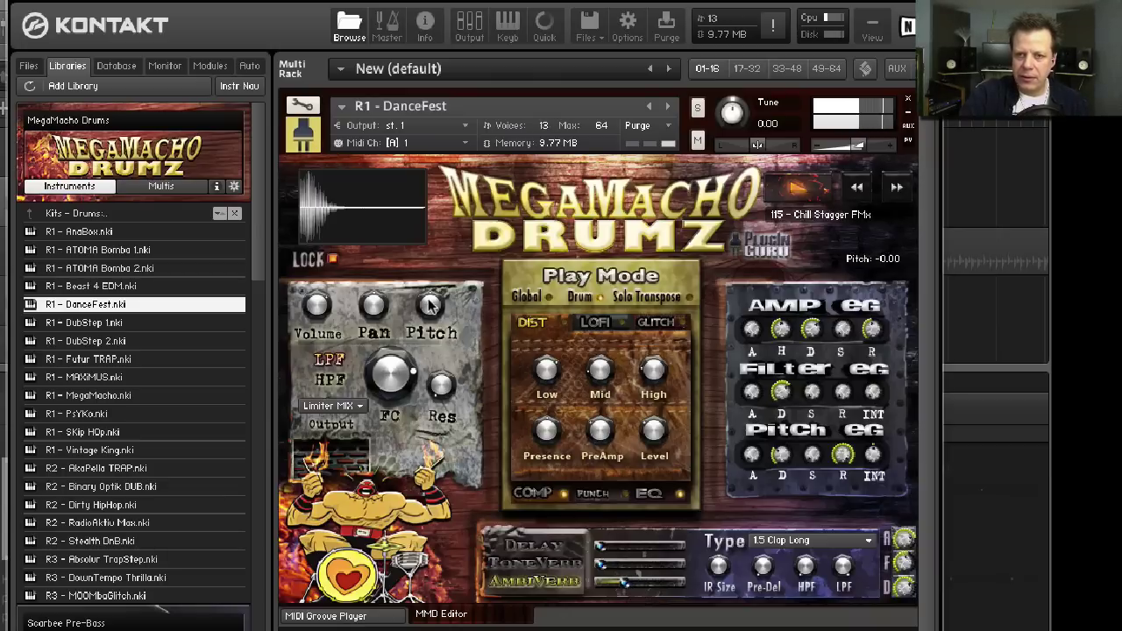
# - Show the Punch effect controls and lower its Input to -1.8 dB
pyautogui.click(632, 497)
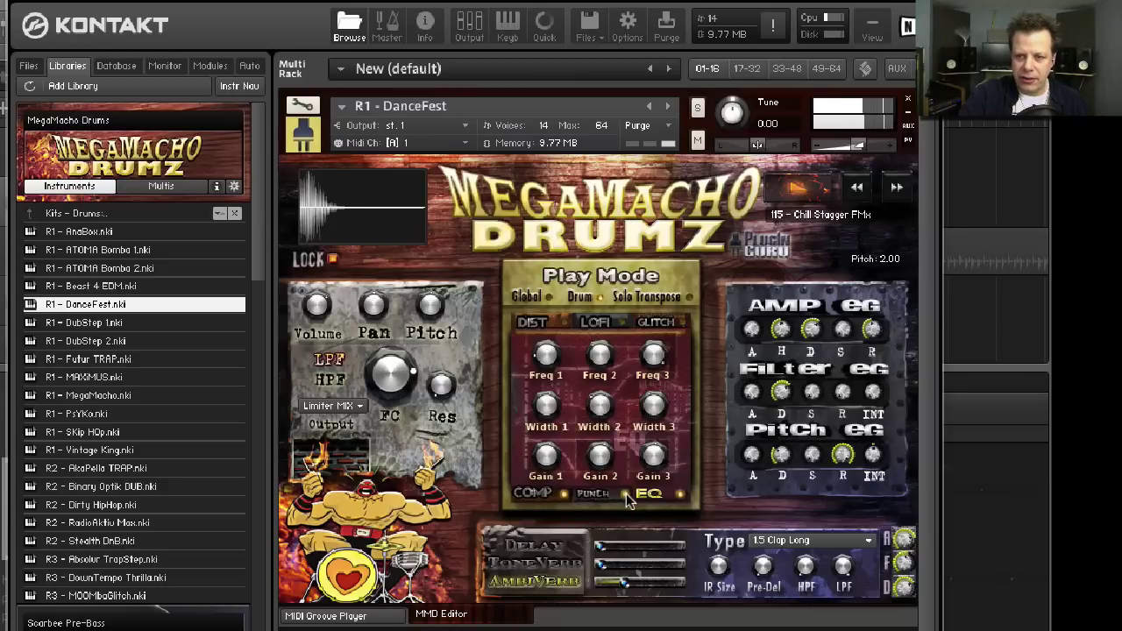
pyautogui.click(593, 493)
pyautogui.moveTo(605, 353)
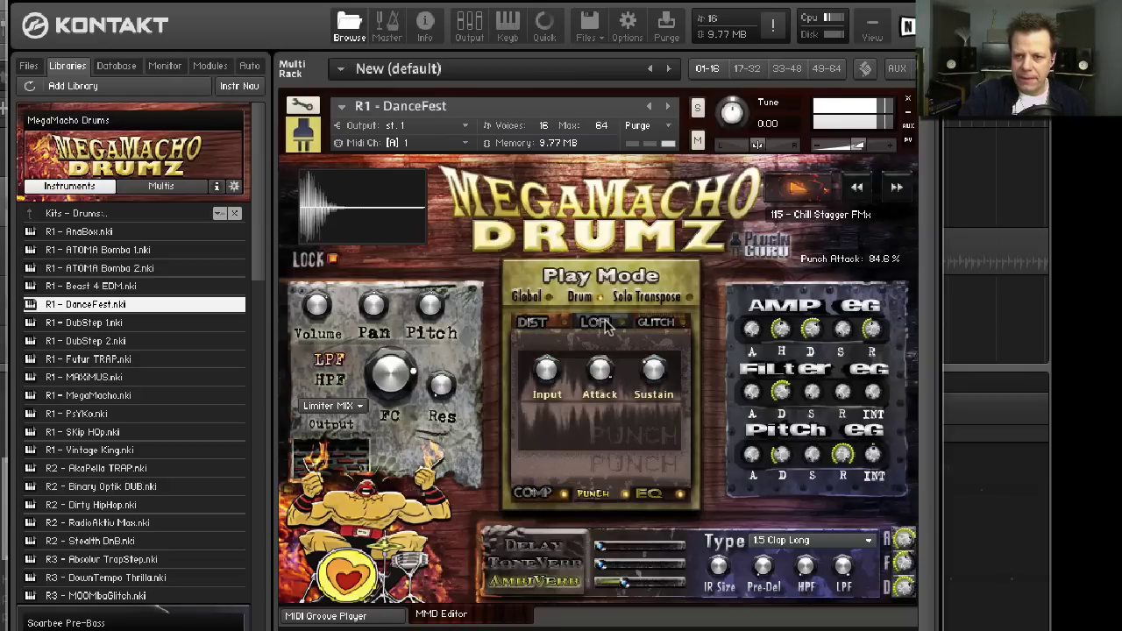
pyautogui.moveTo(547, 375)
pyautogui.moveTo(547, 375); pyautogui.dragTo(549, 379)
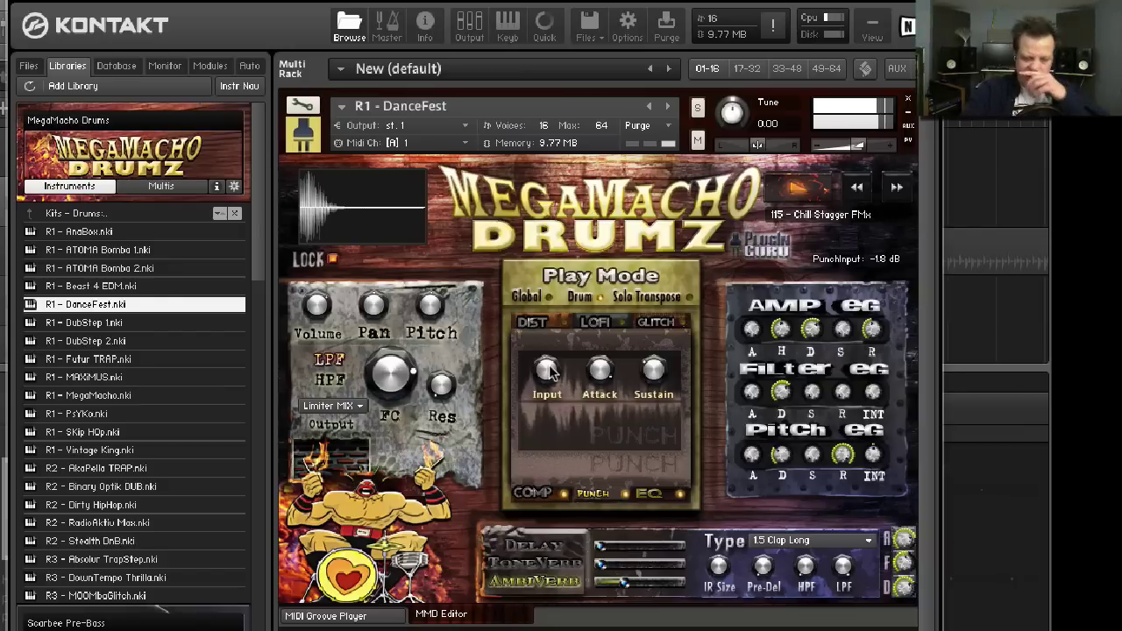